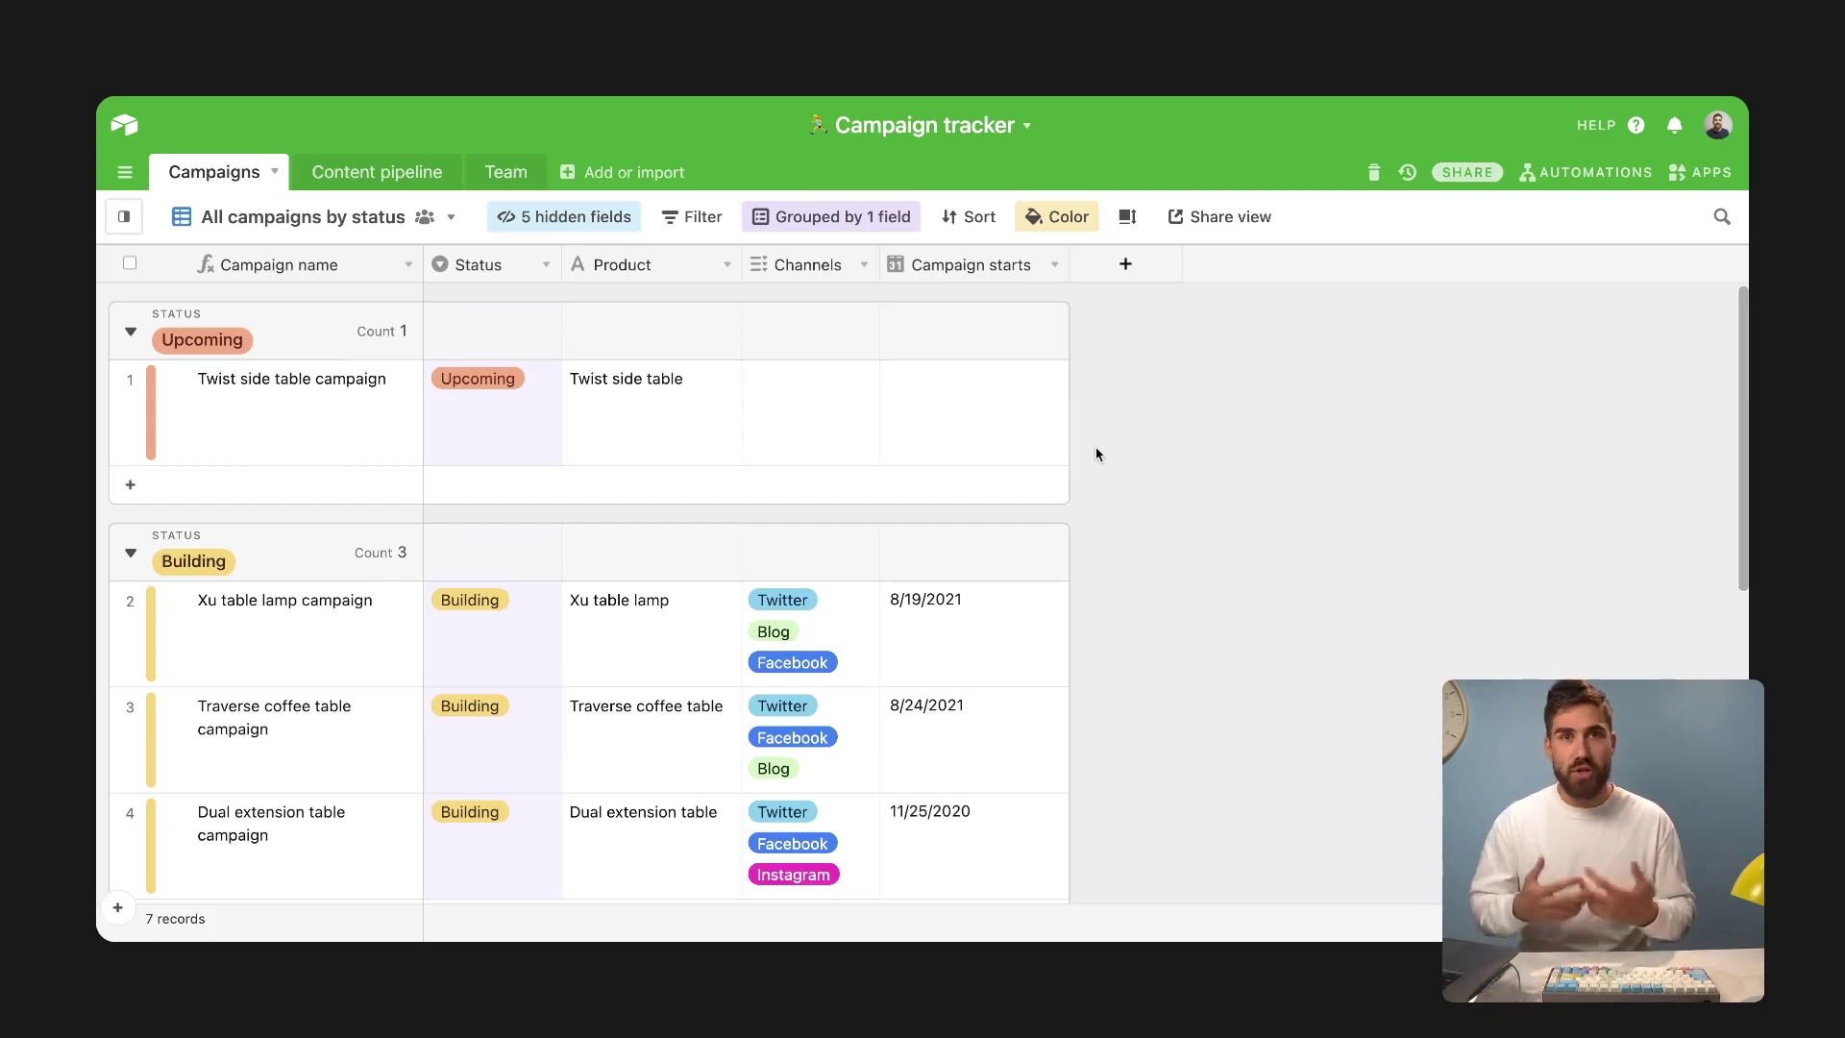
Scroll through the Product roadmap [SYNC] base to find its views.
scroll(1070, 795, "down", 1)
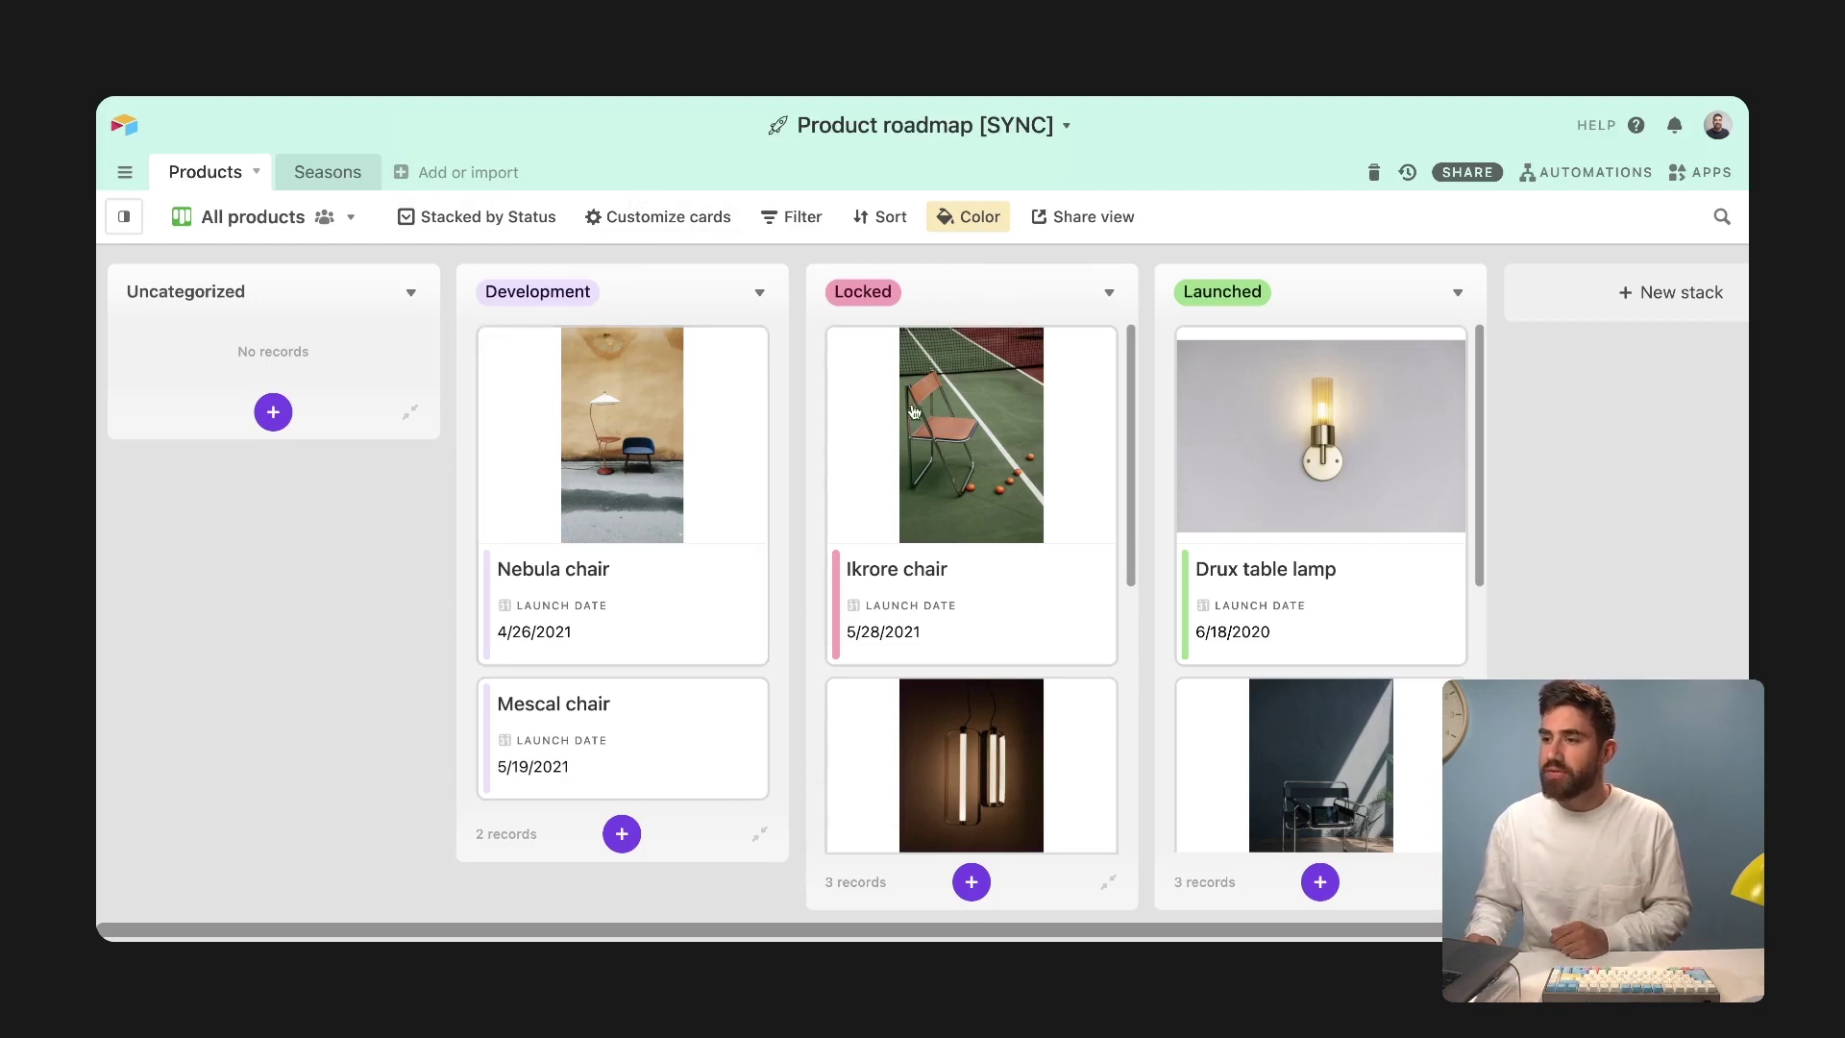
scroll(958, 520, "down", 1)
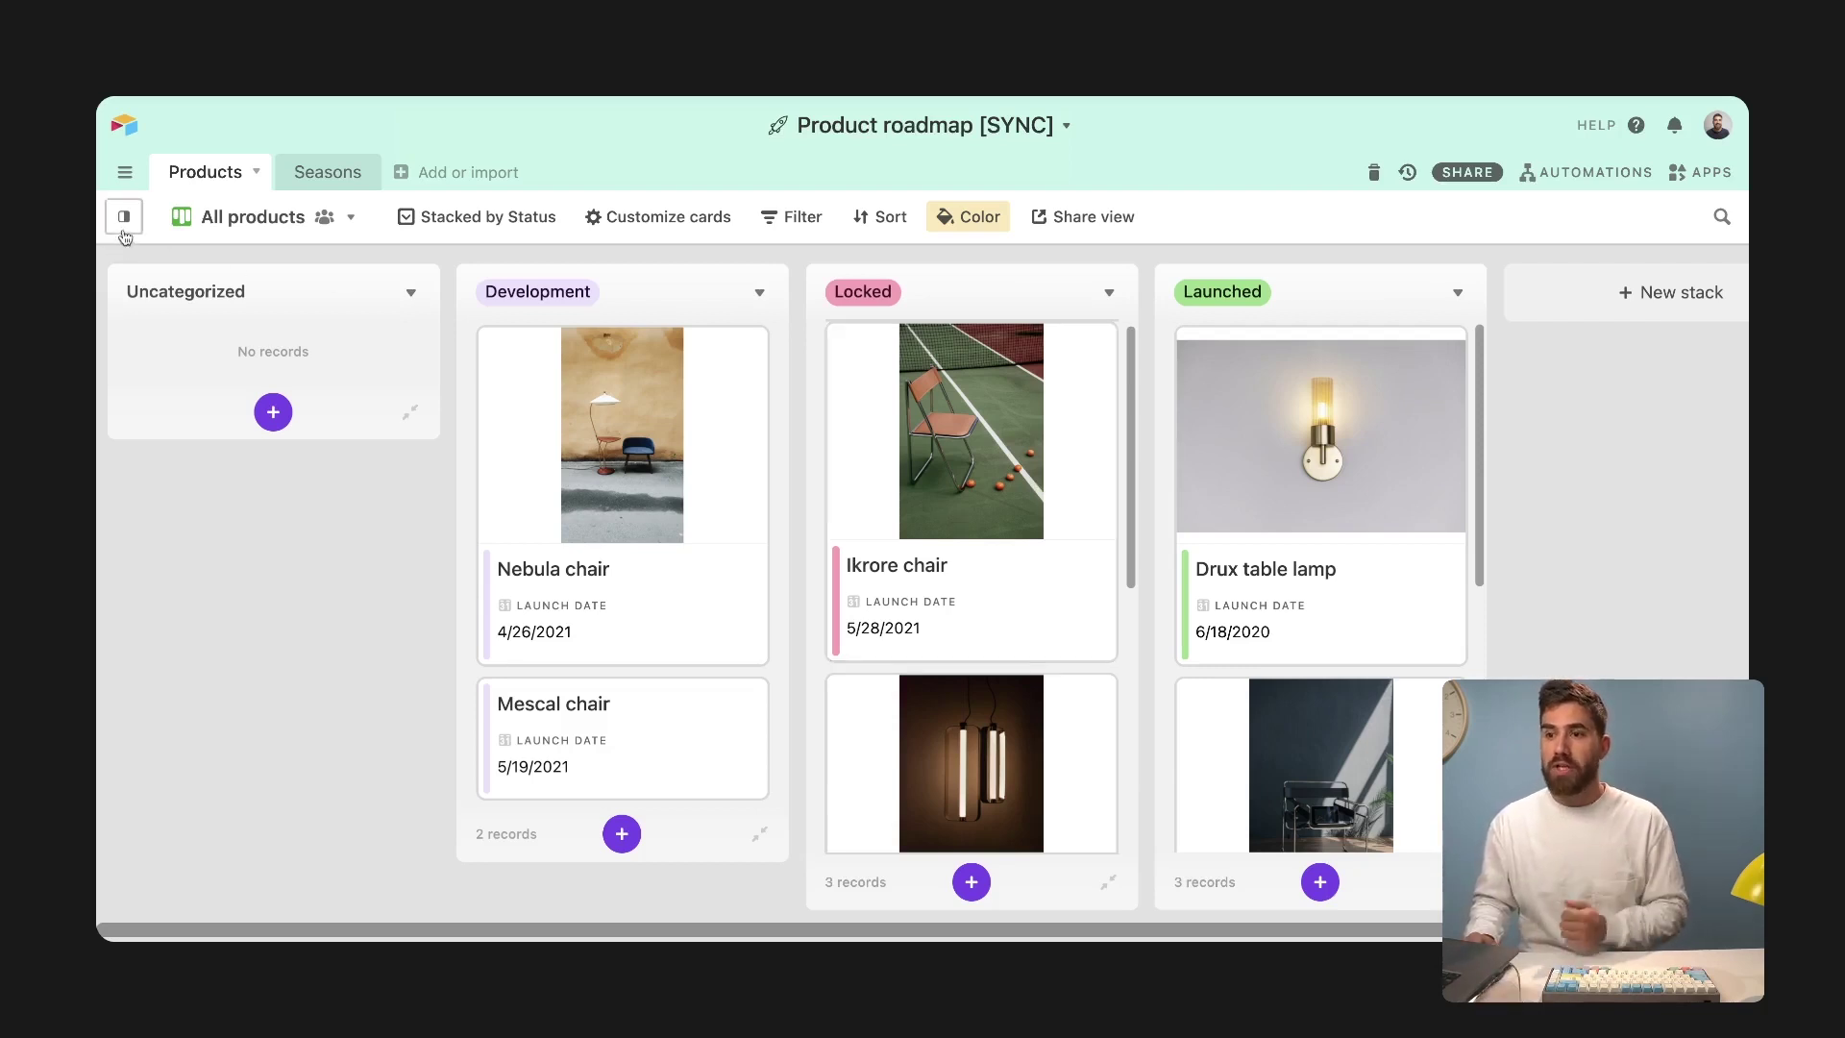
Open the Launches view's Status filter and confirm the warning about editing a view used elsewhere.
mouse_move(123, 232)
left_click(234, 383)
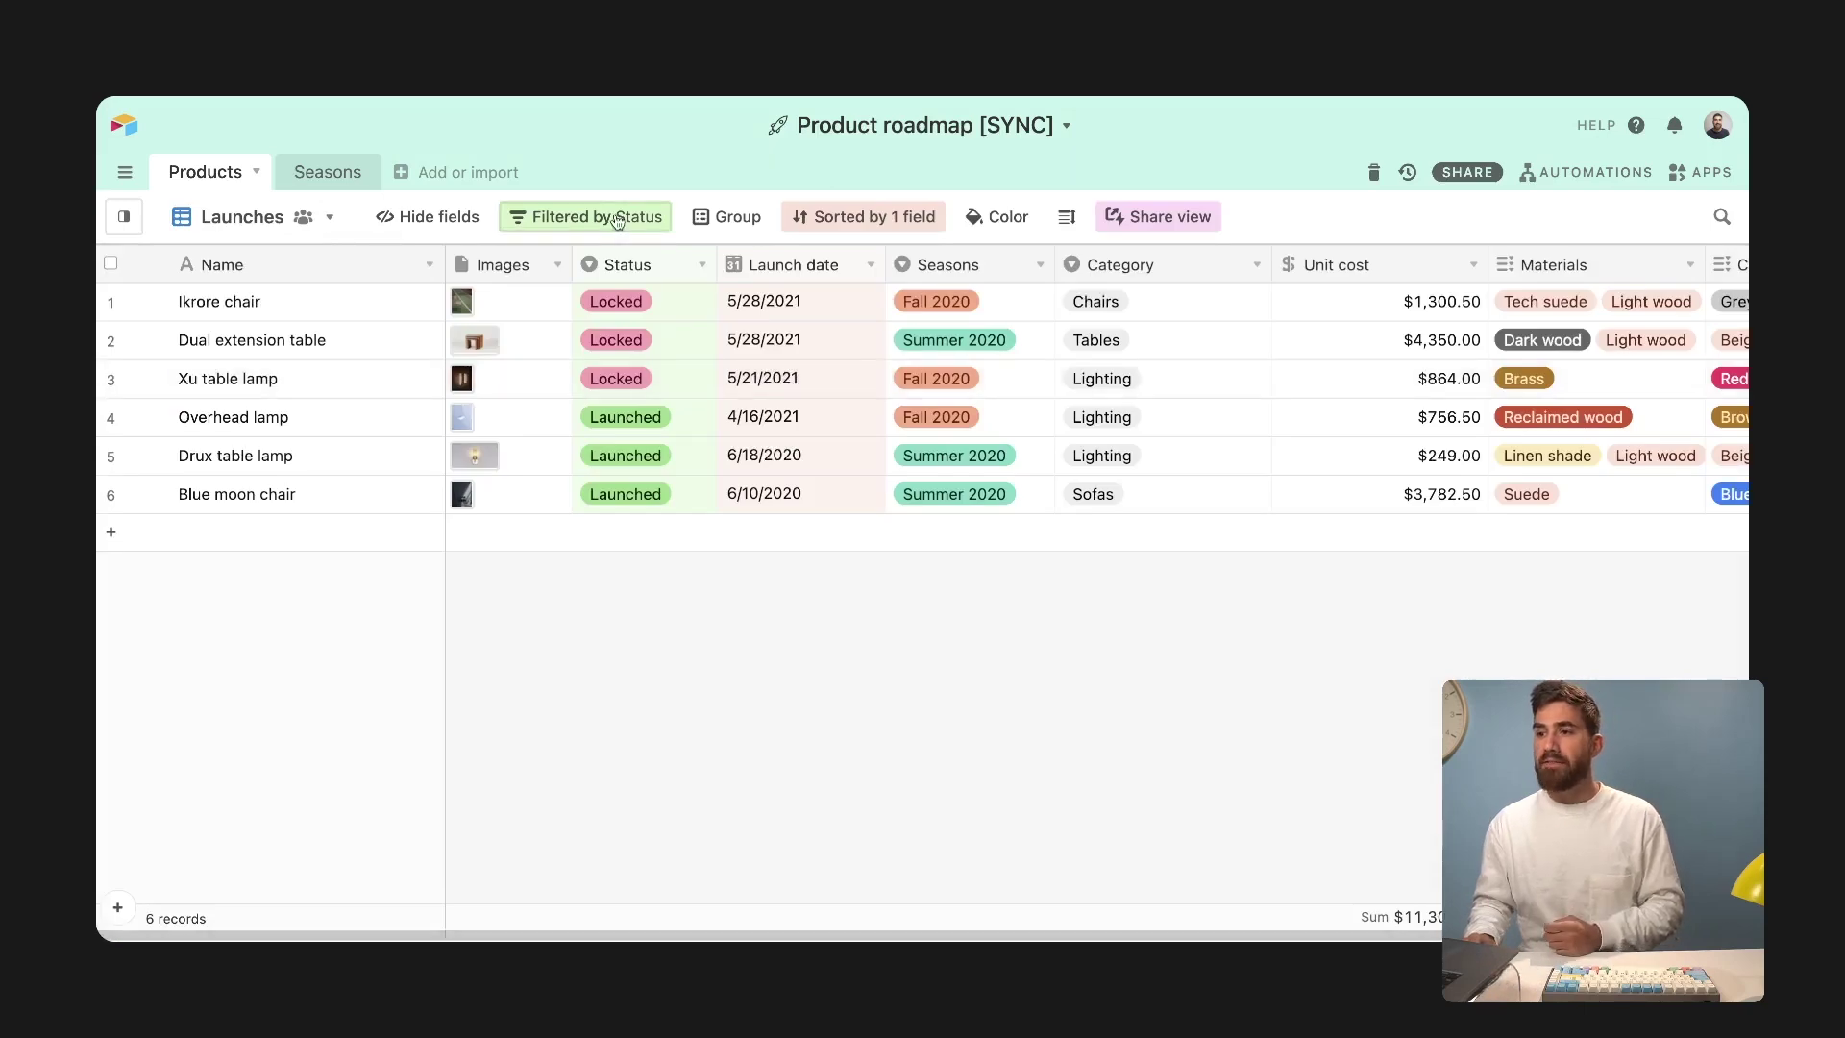
left_click(615, 217)
left_click(1093, 639)
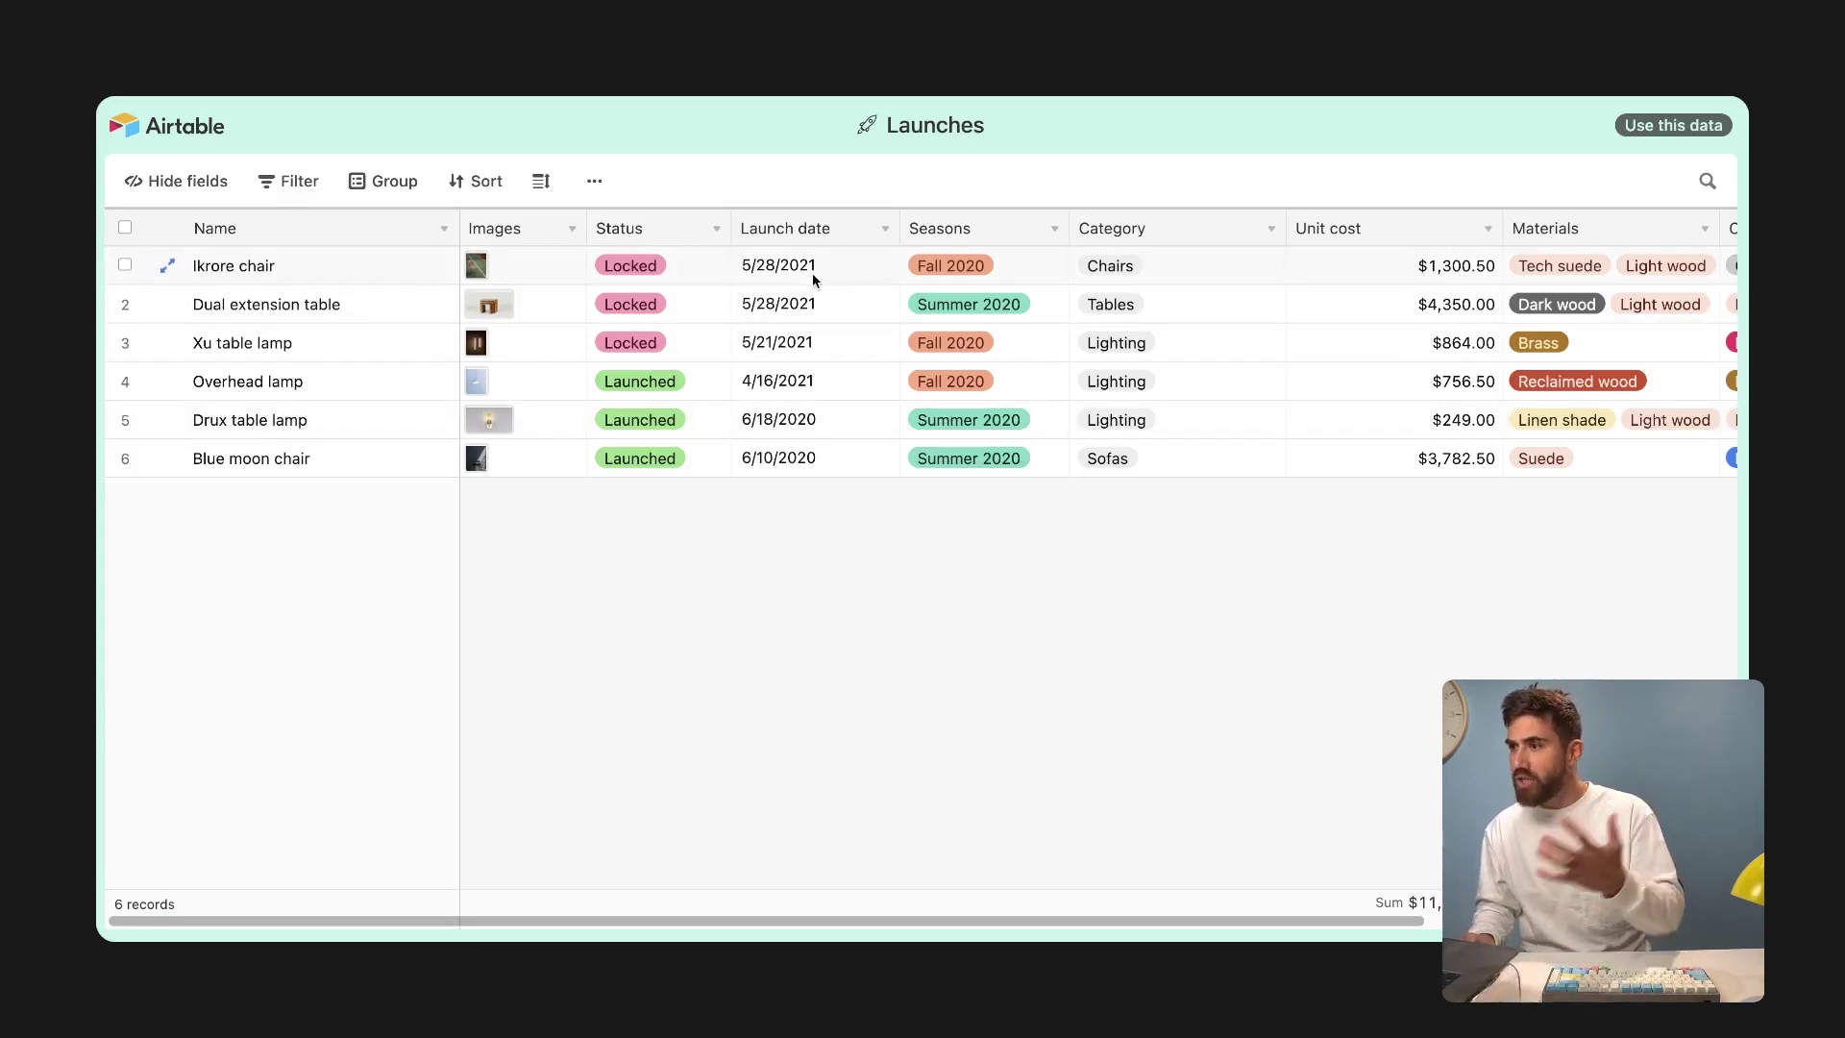
Copy the private share link of the Launches view.
left_click(548, 306)
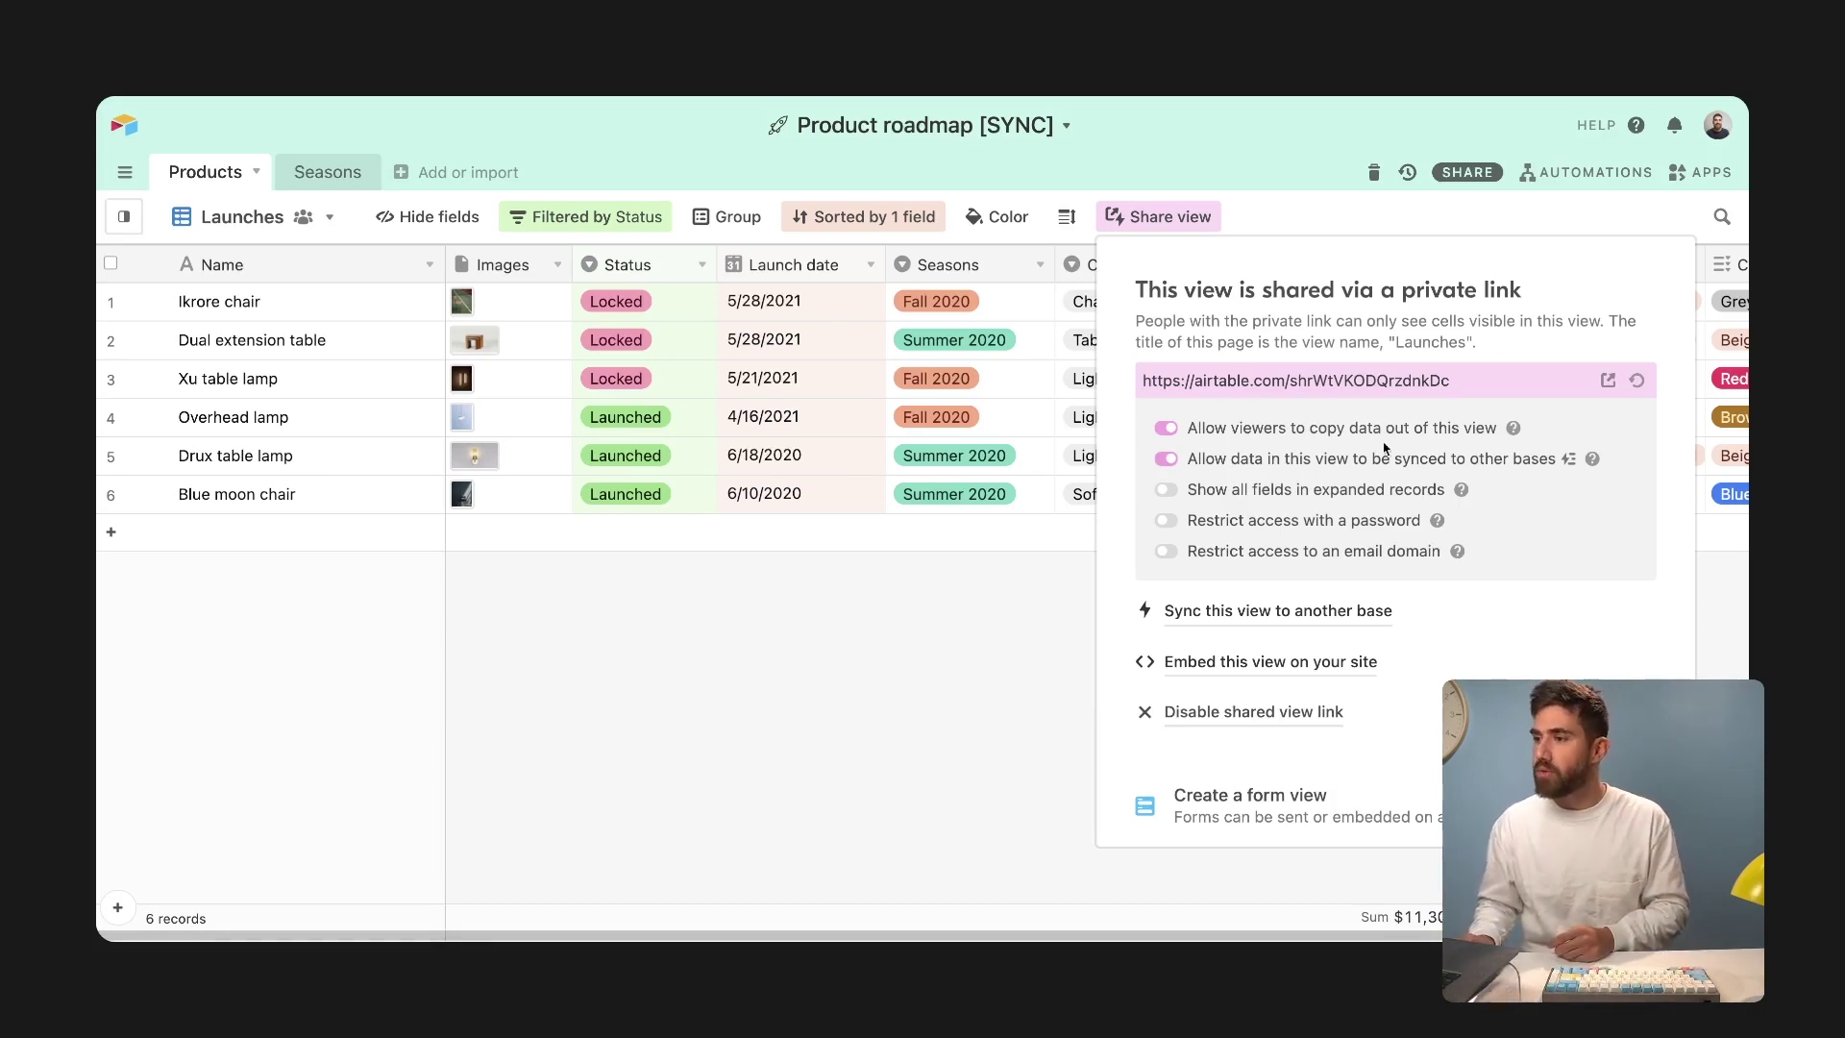
left_click(1429, 382)
key("ctrl+c")
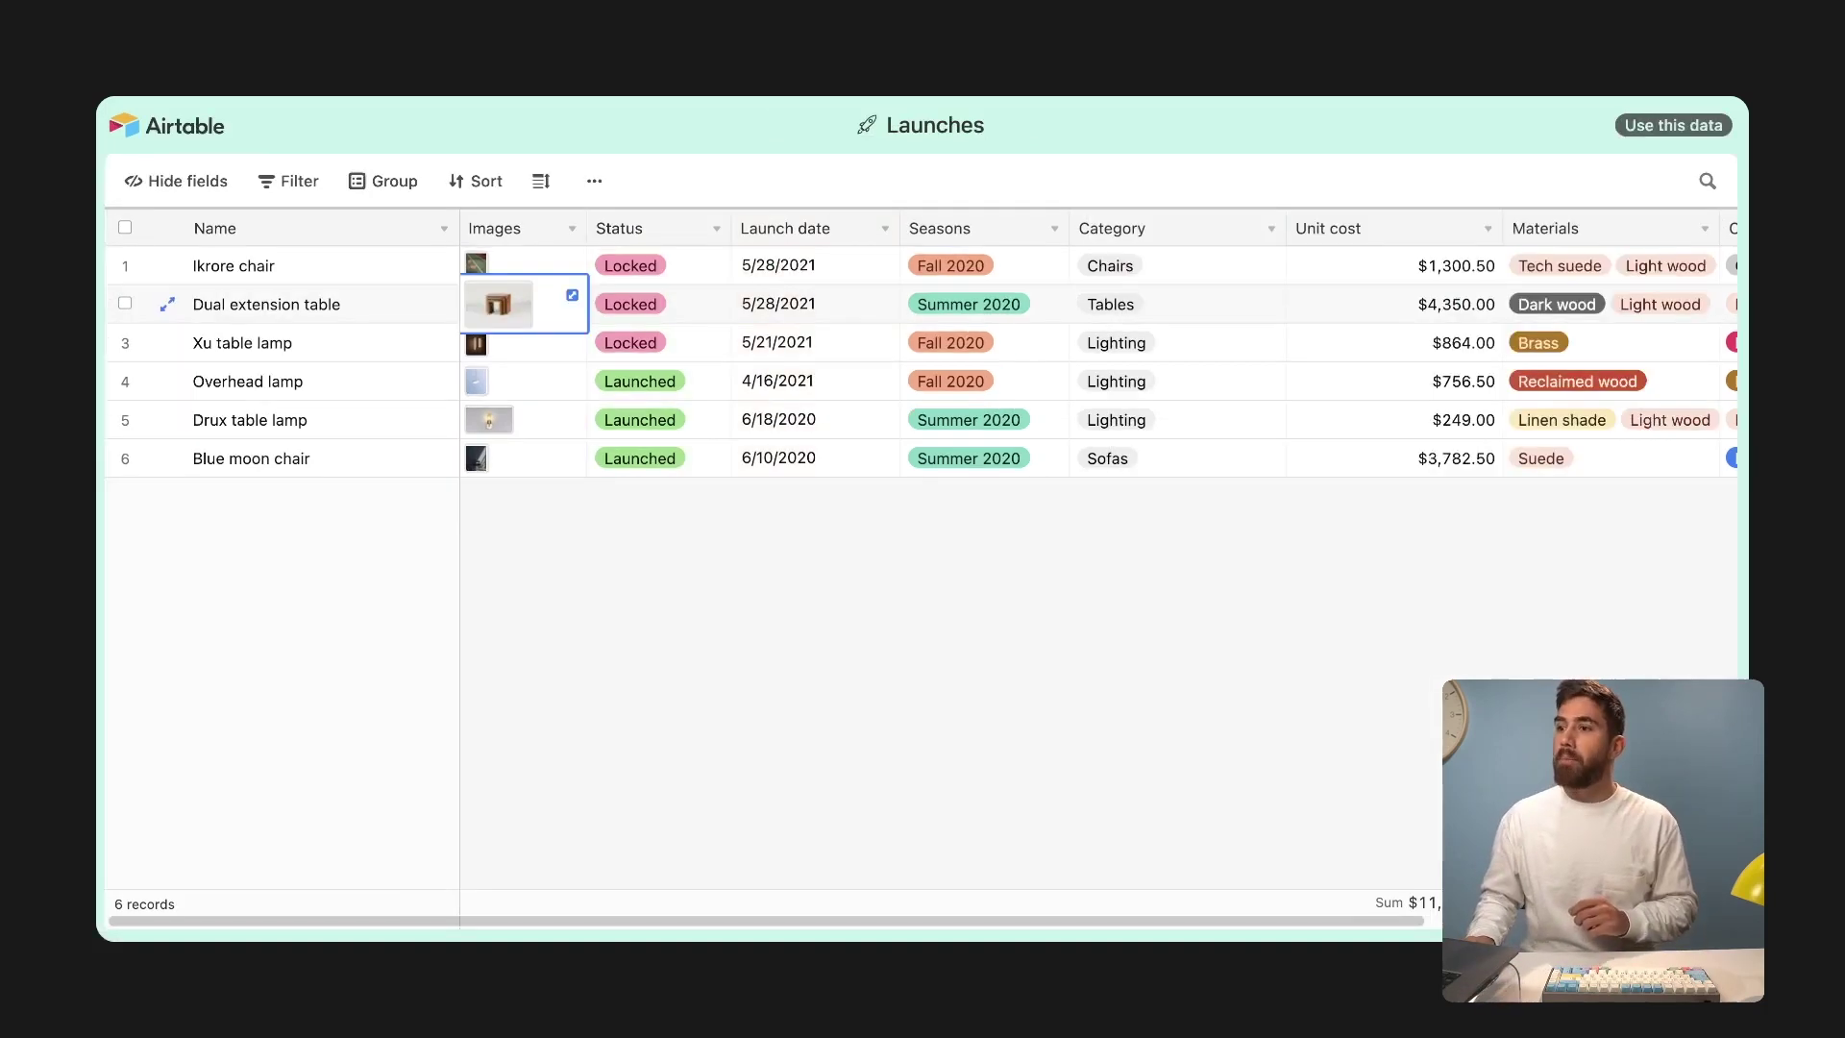
Start a synced table from another Airtable base using the pasted Launches view link.
left_click(1384, 607)
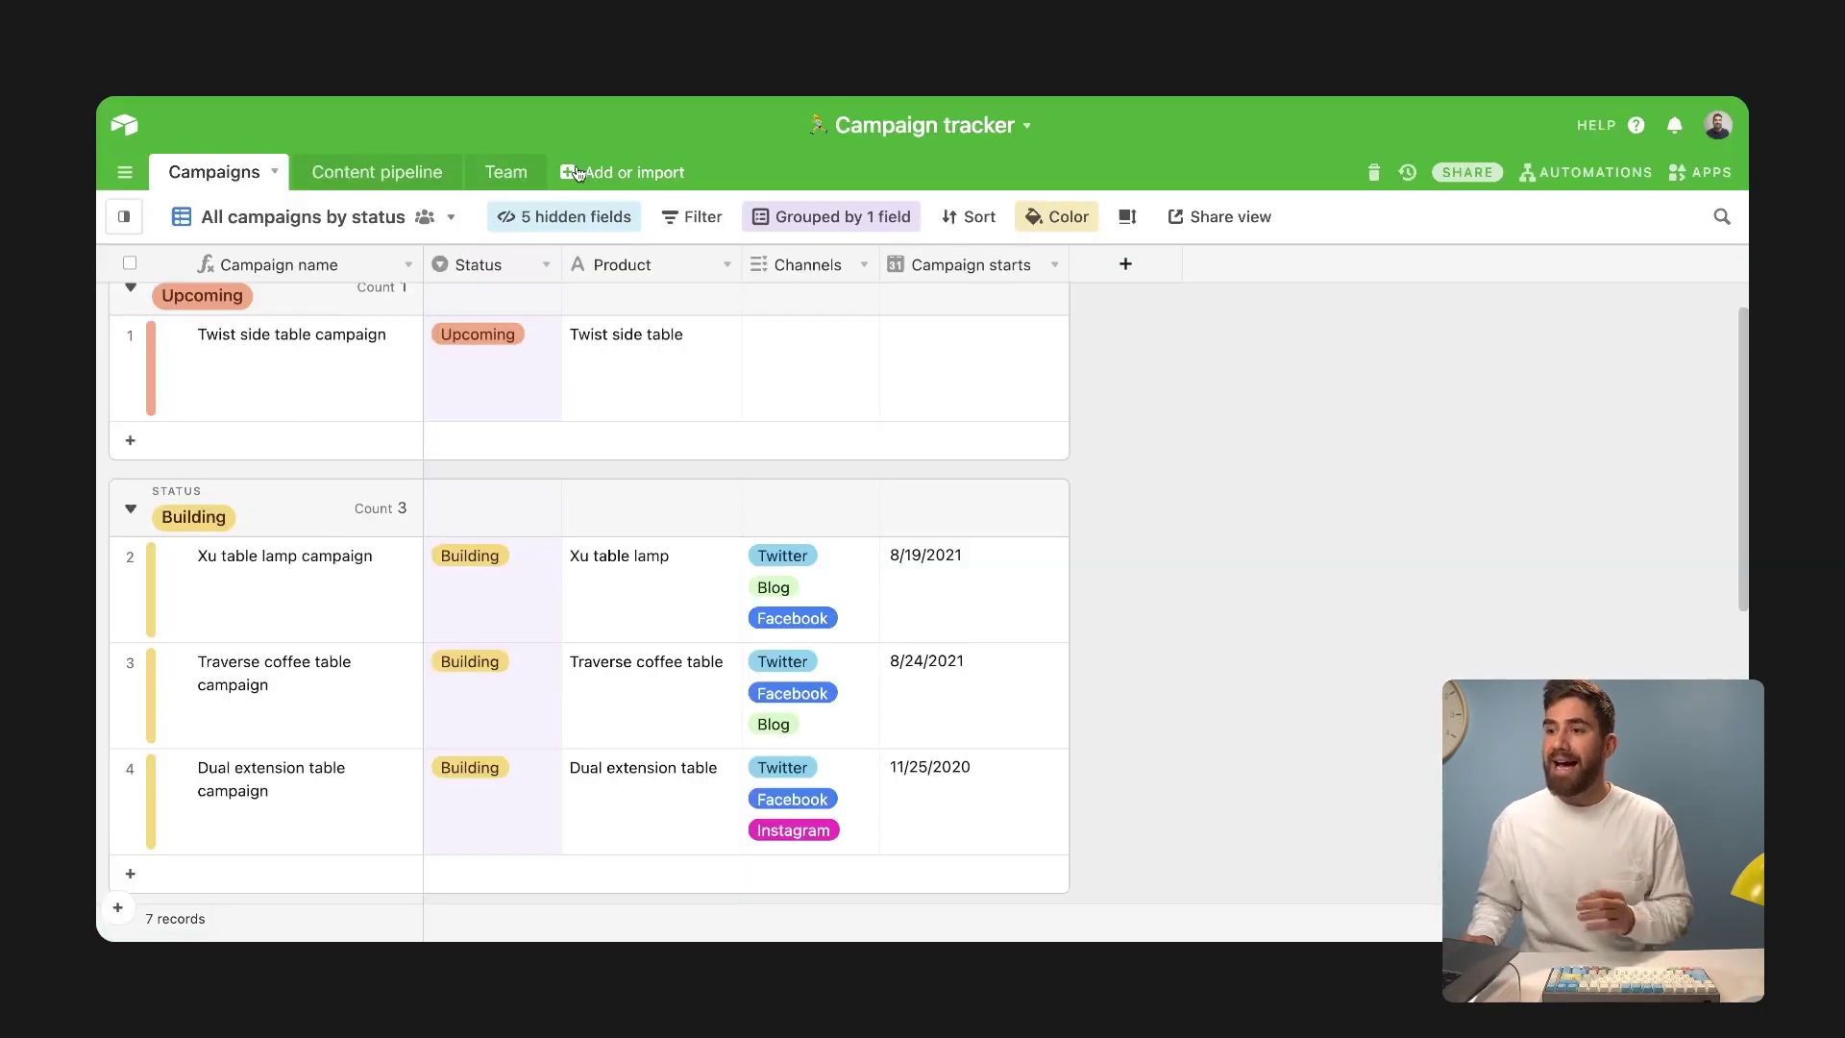
left_click(578, 174)
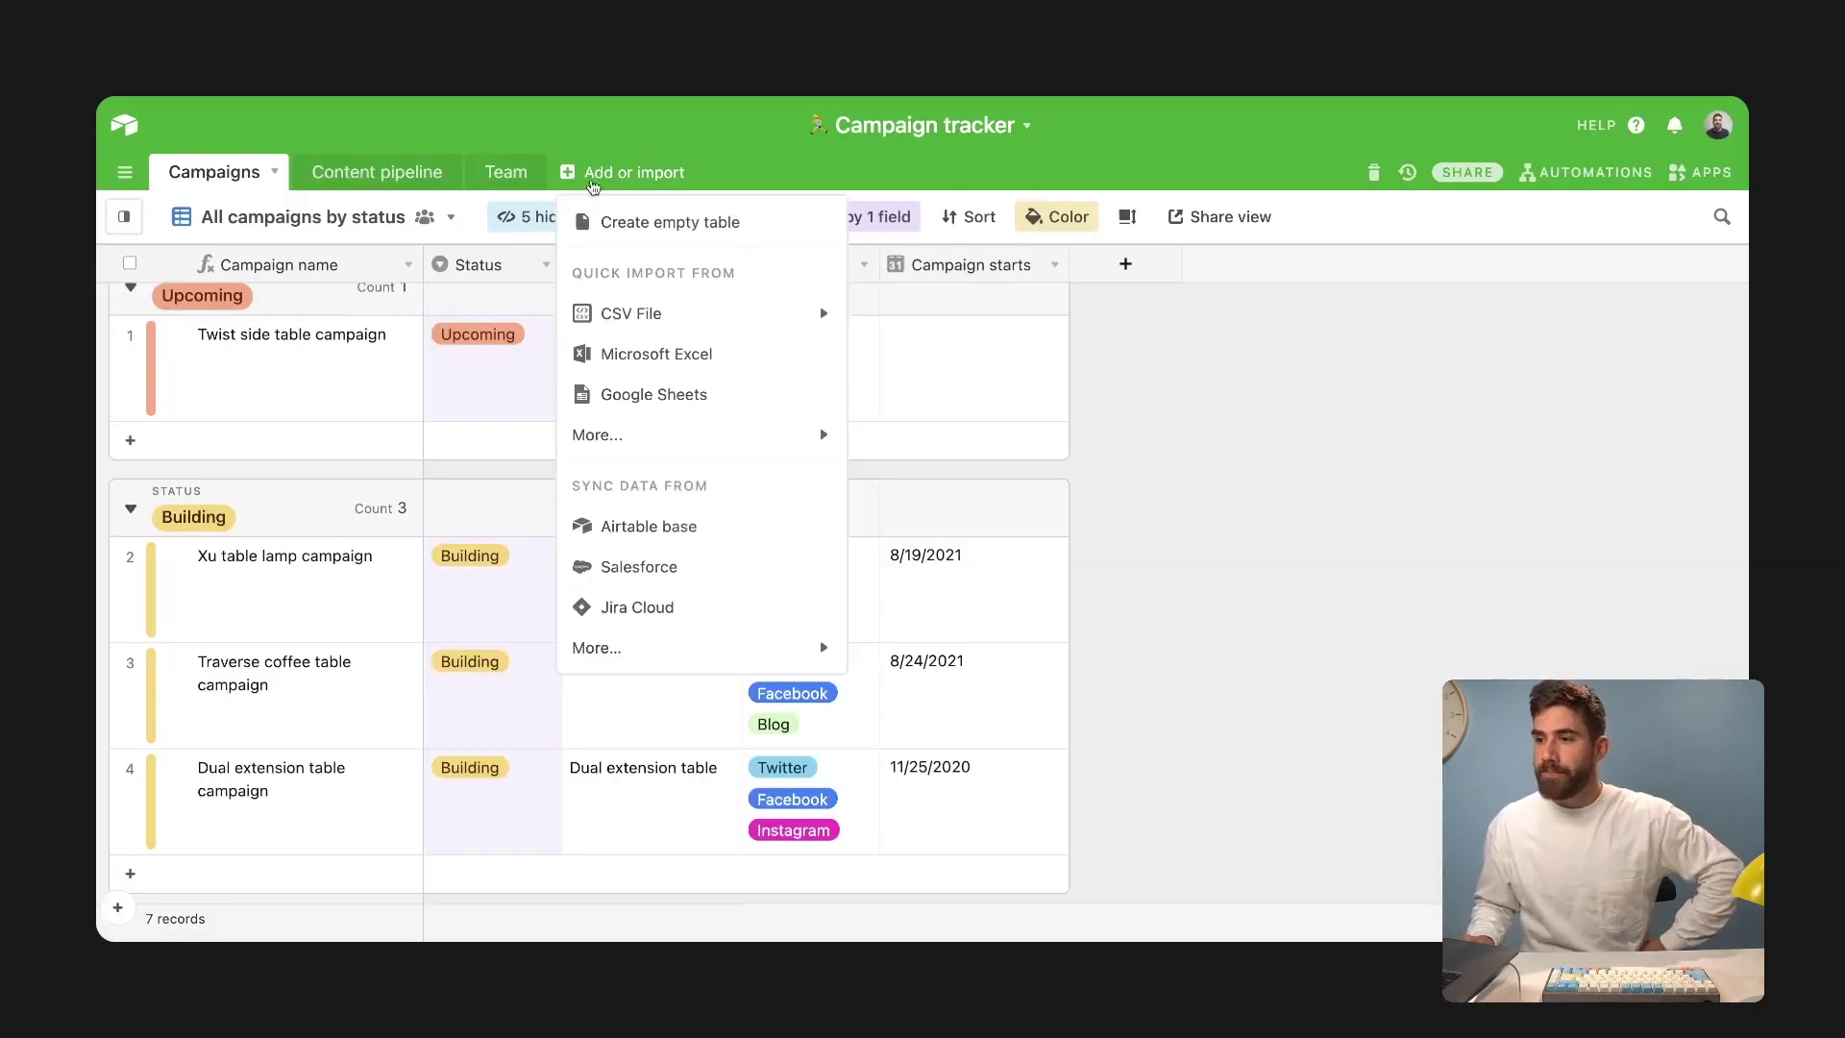
left_click(698, 531)
left_click(813, 629)
key("ctrl+v")
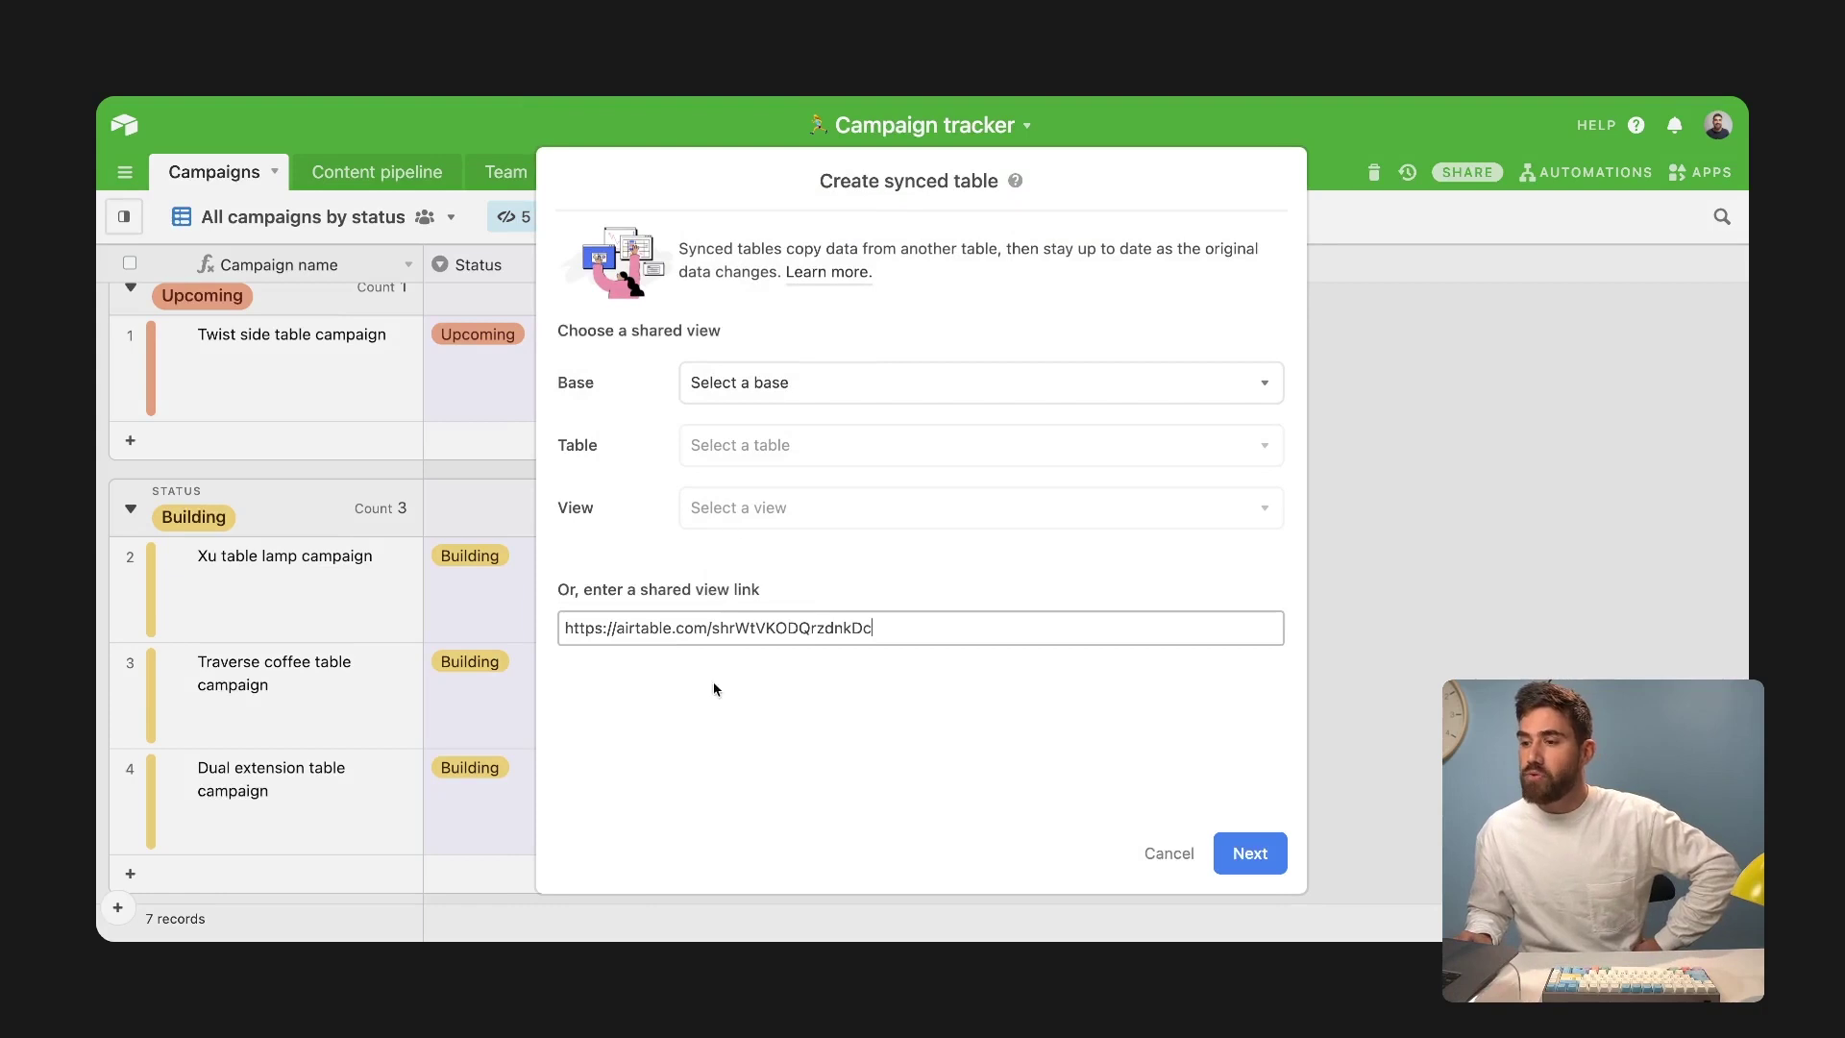
left_click(1233, 858)
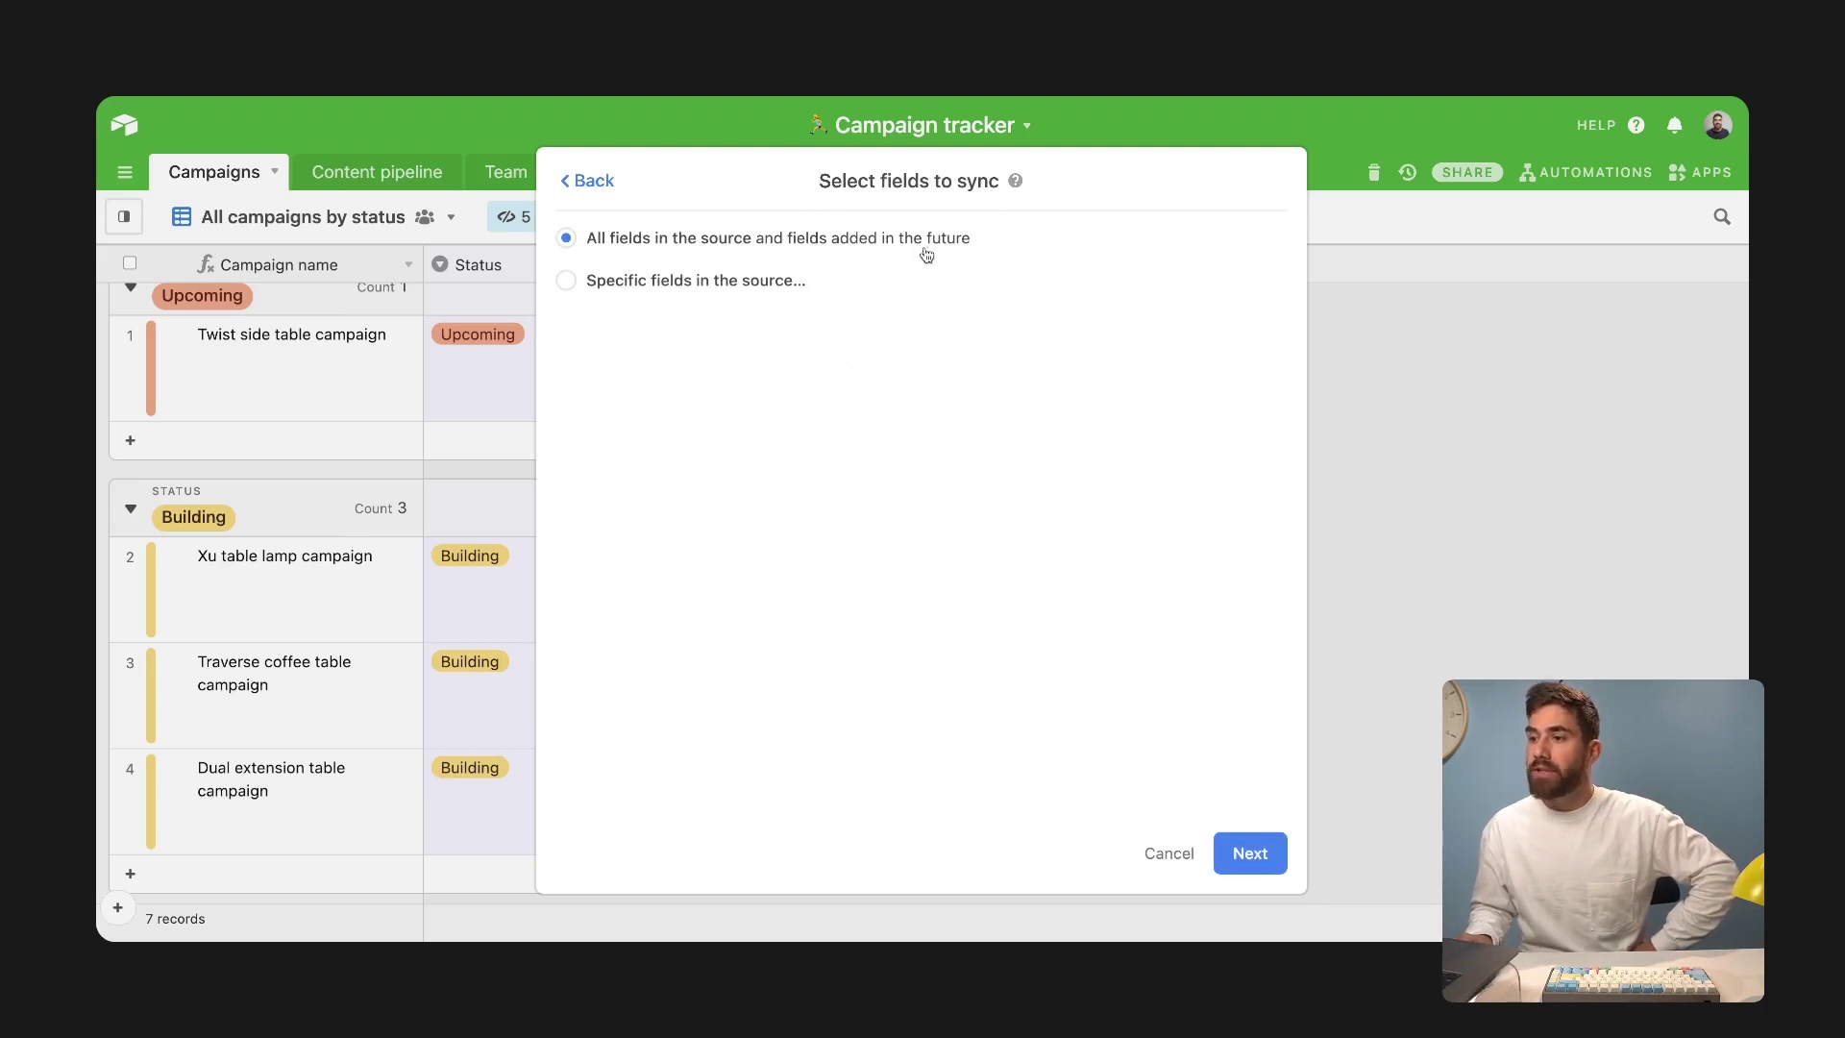
Keep all fields selected and create the synced Launches table.
left_click(571, 282)
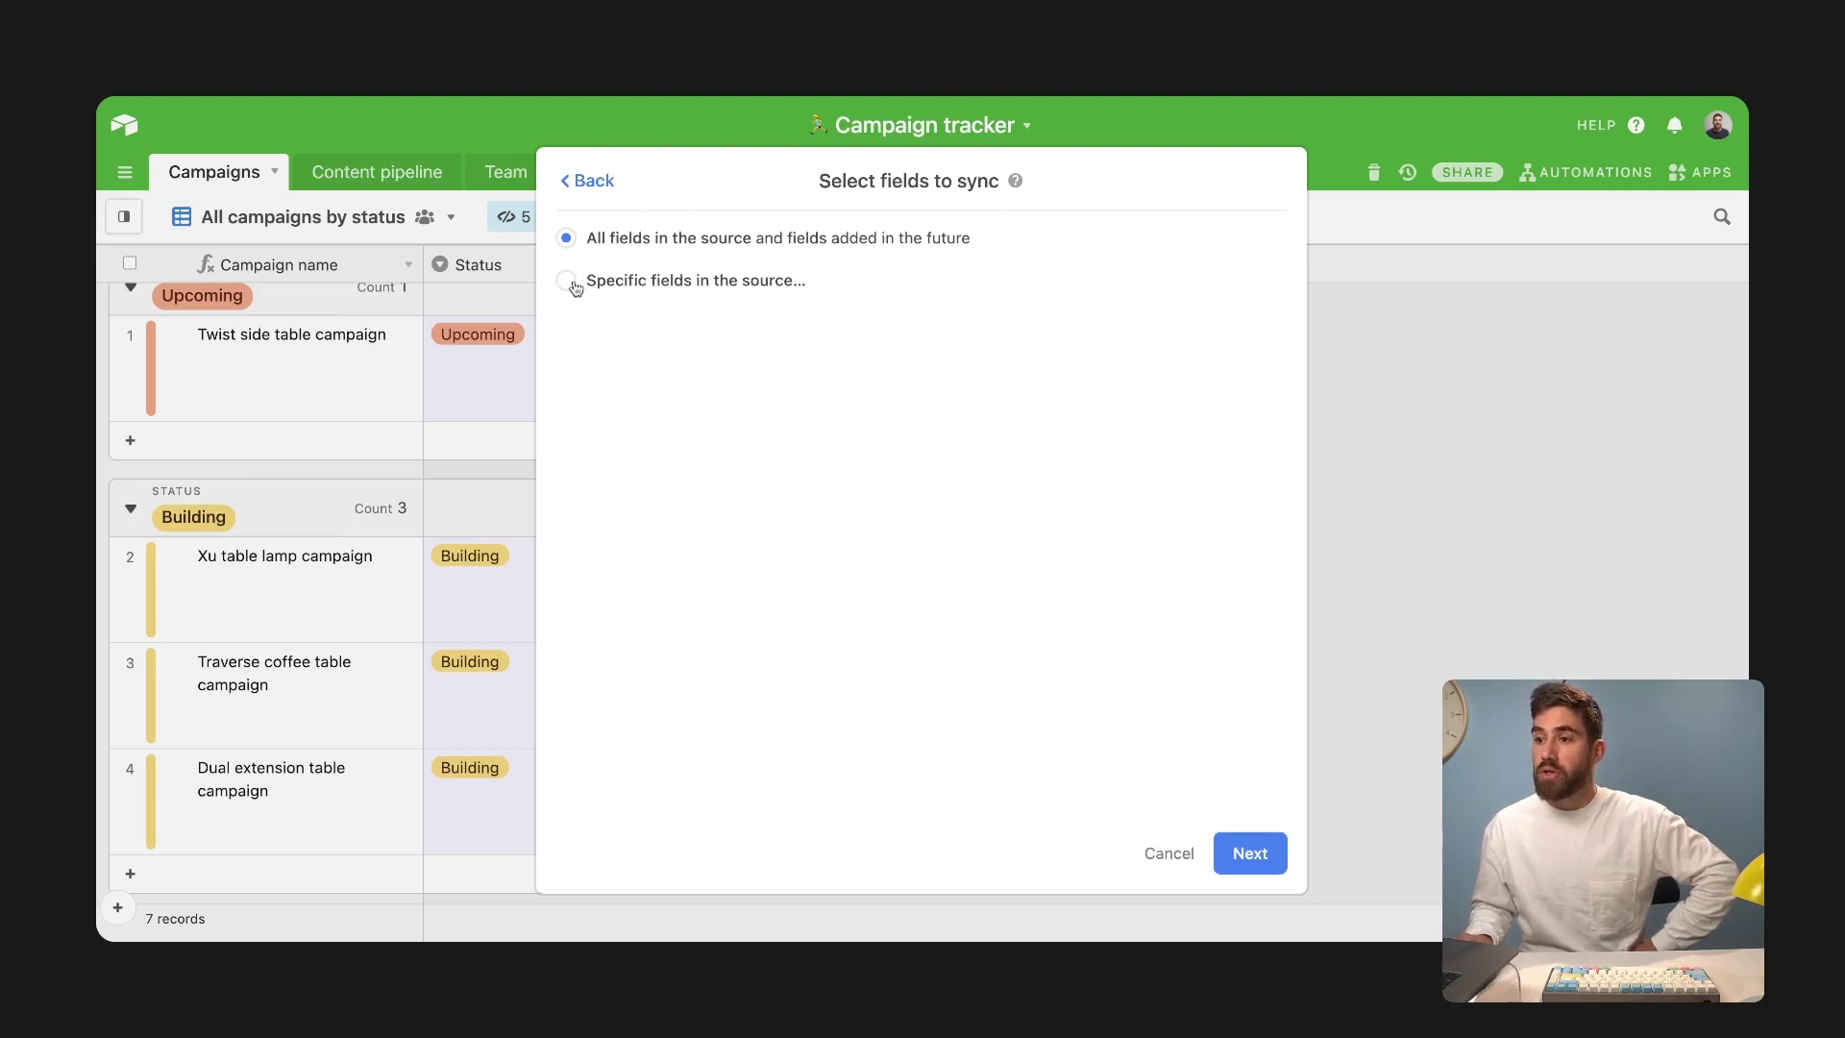
scroll(658, 582, "down", 3)
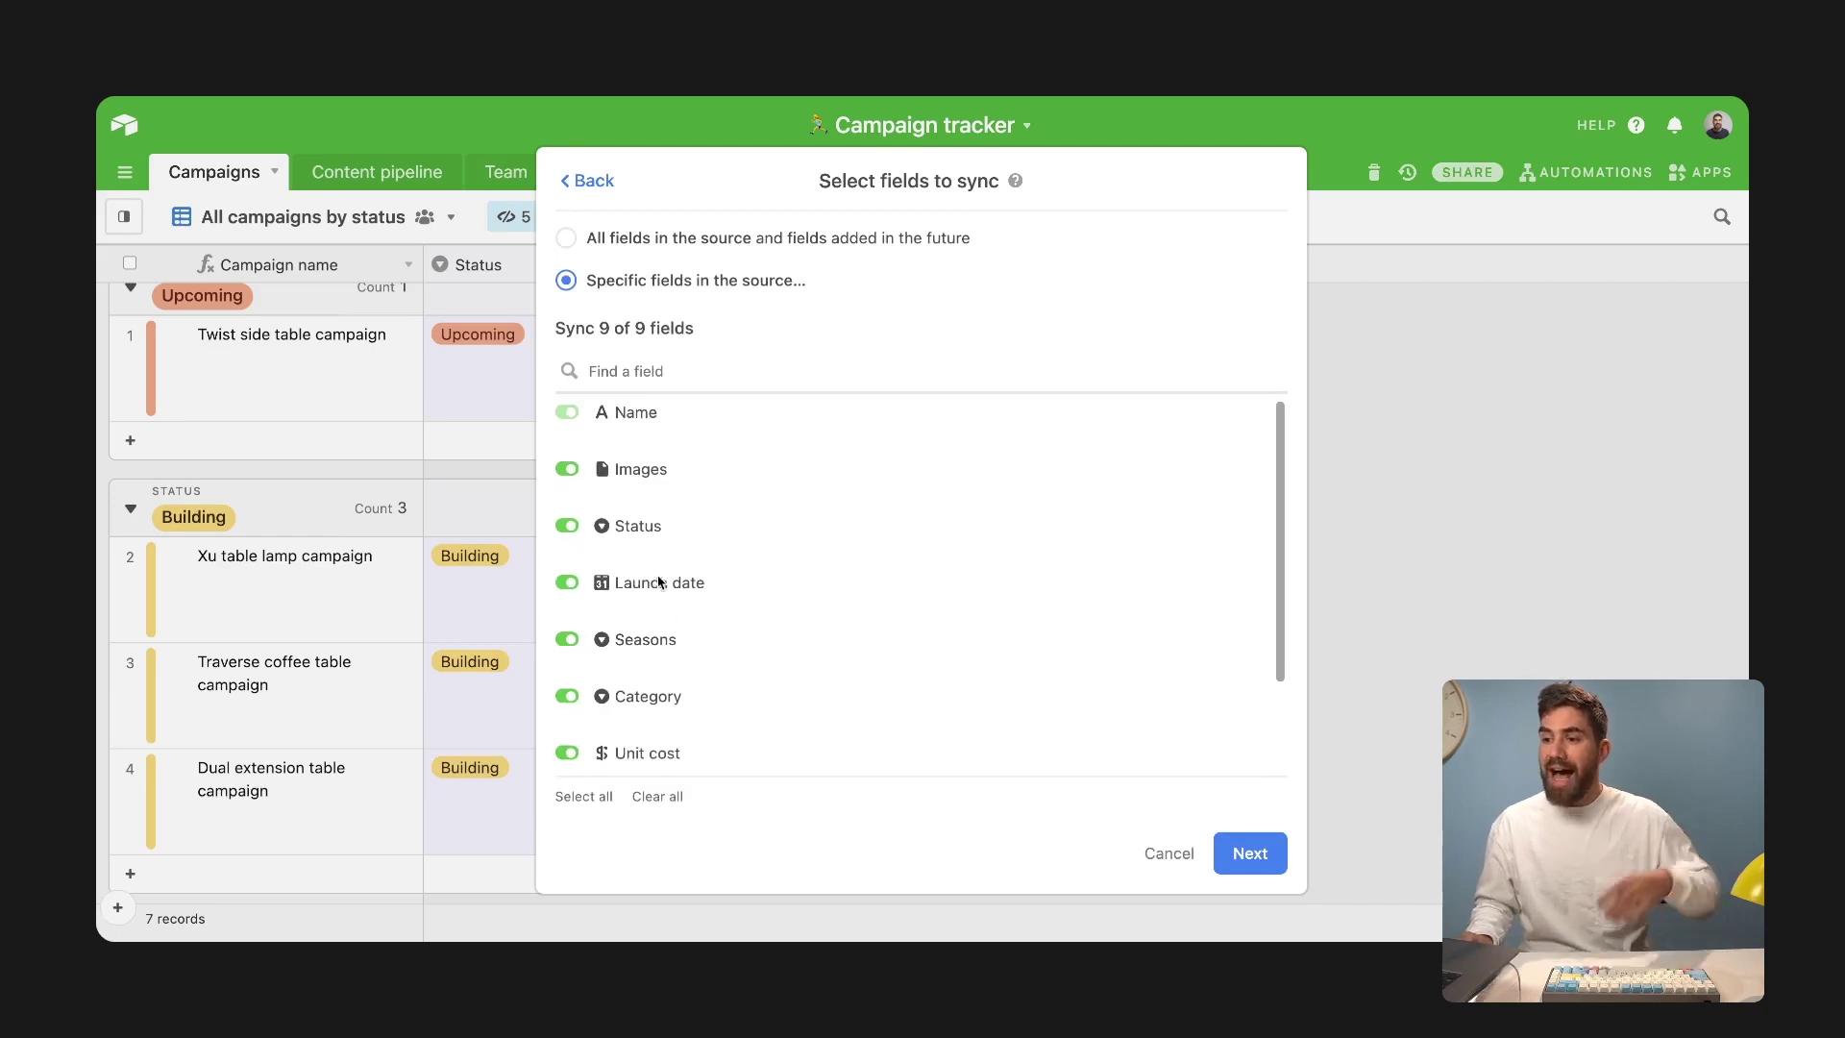
scroll(656, 577, "up", 1)
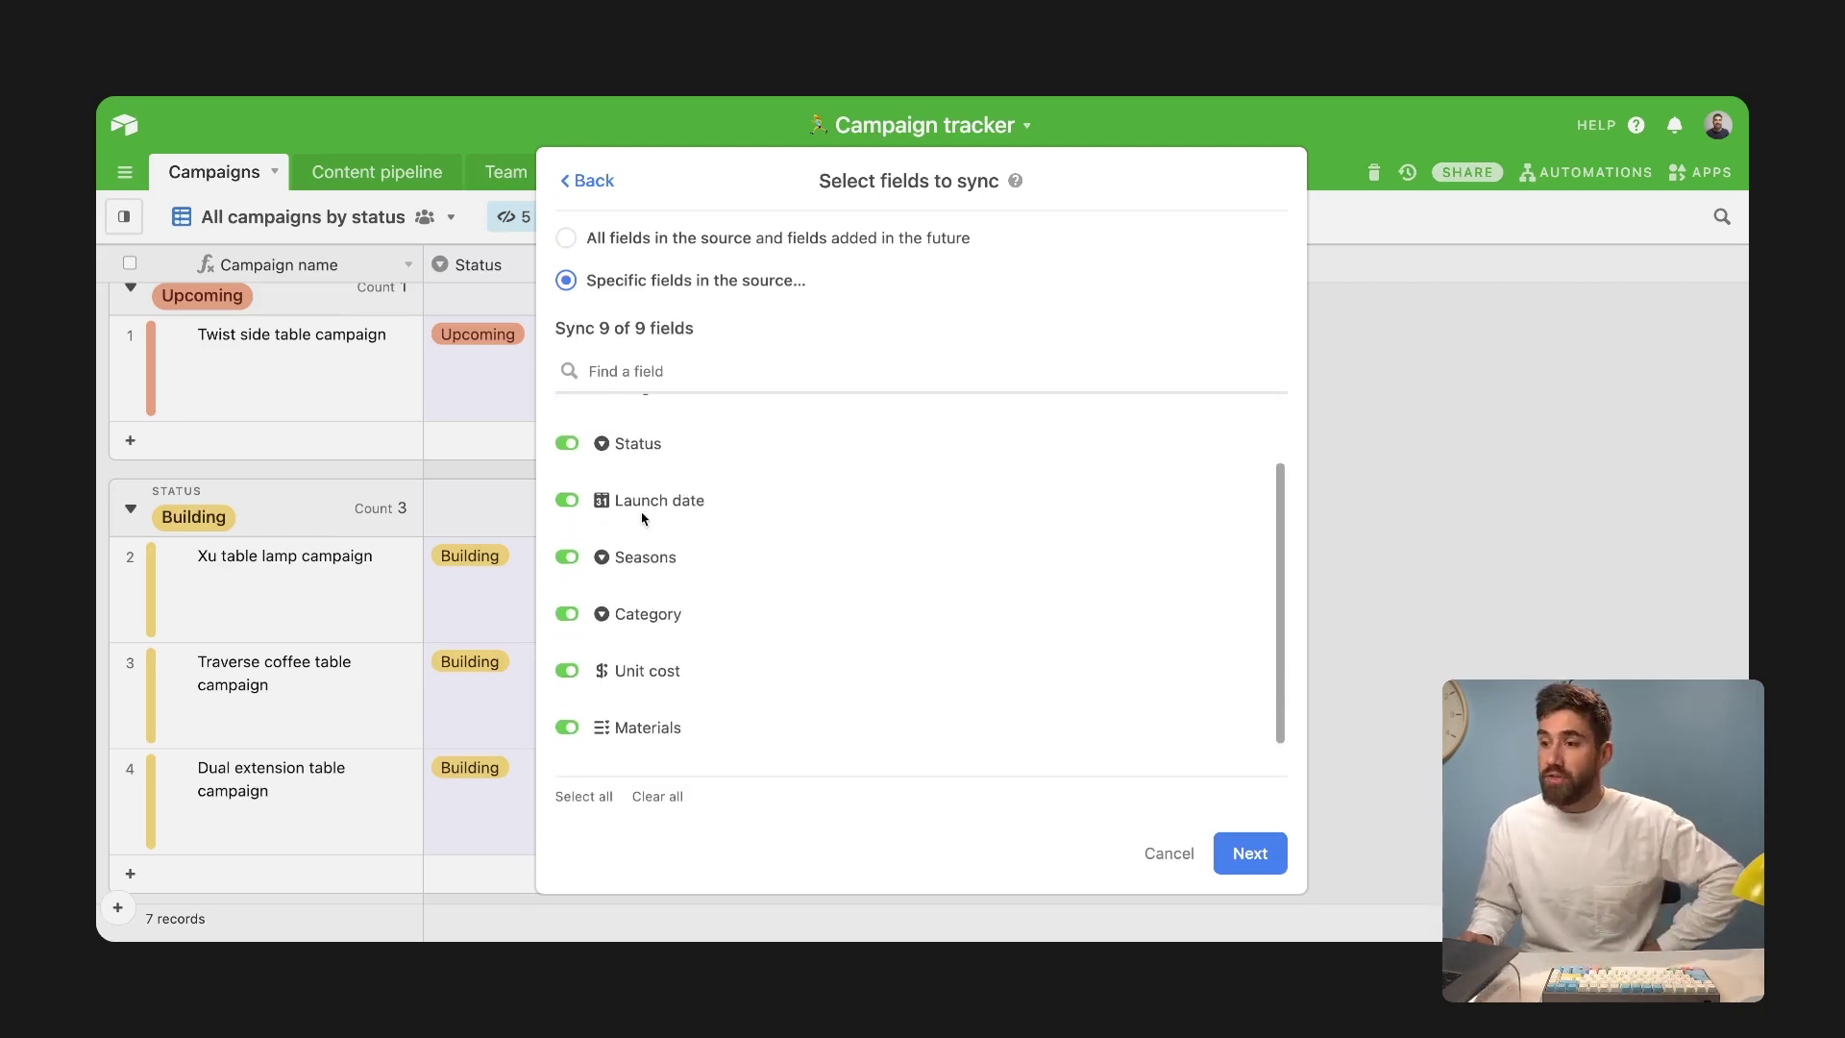
scroll(646, 522, "up", 2)
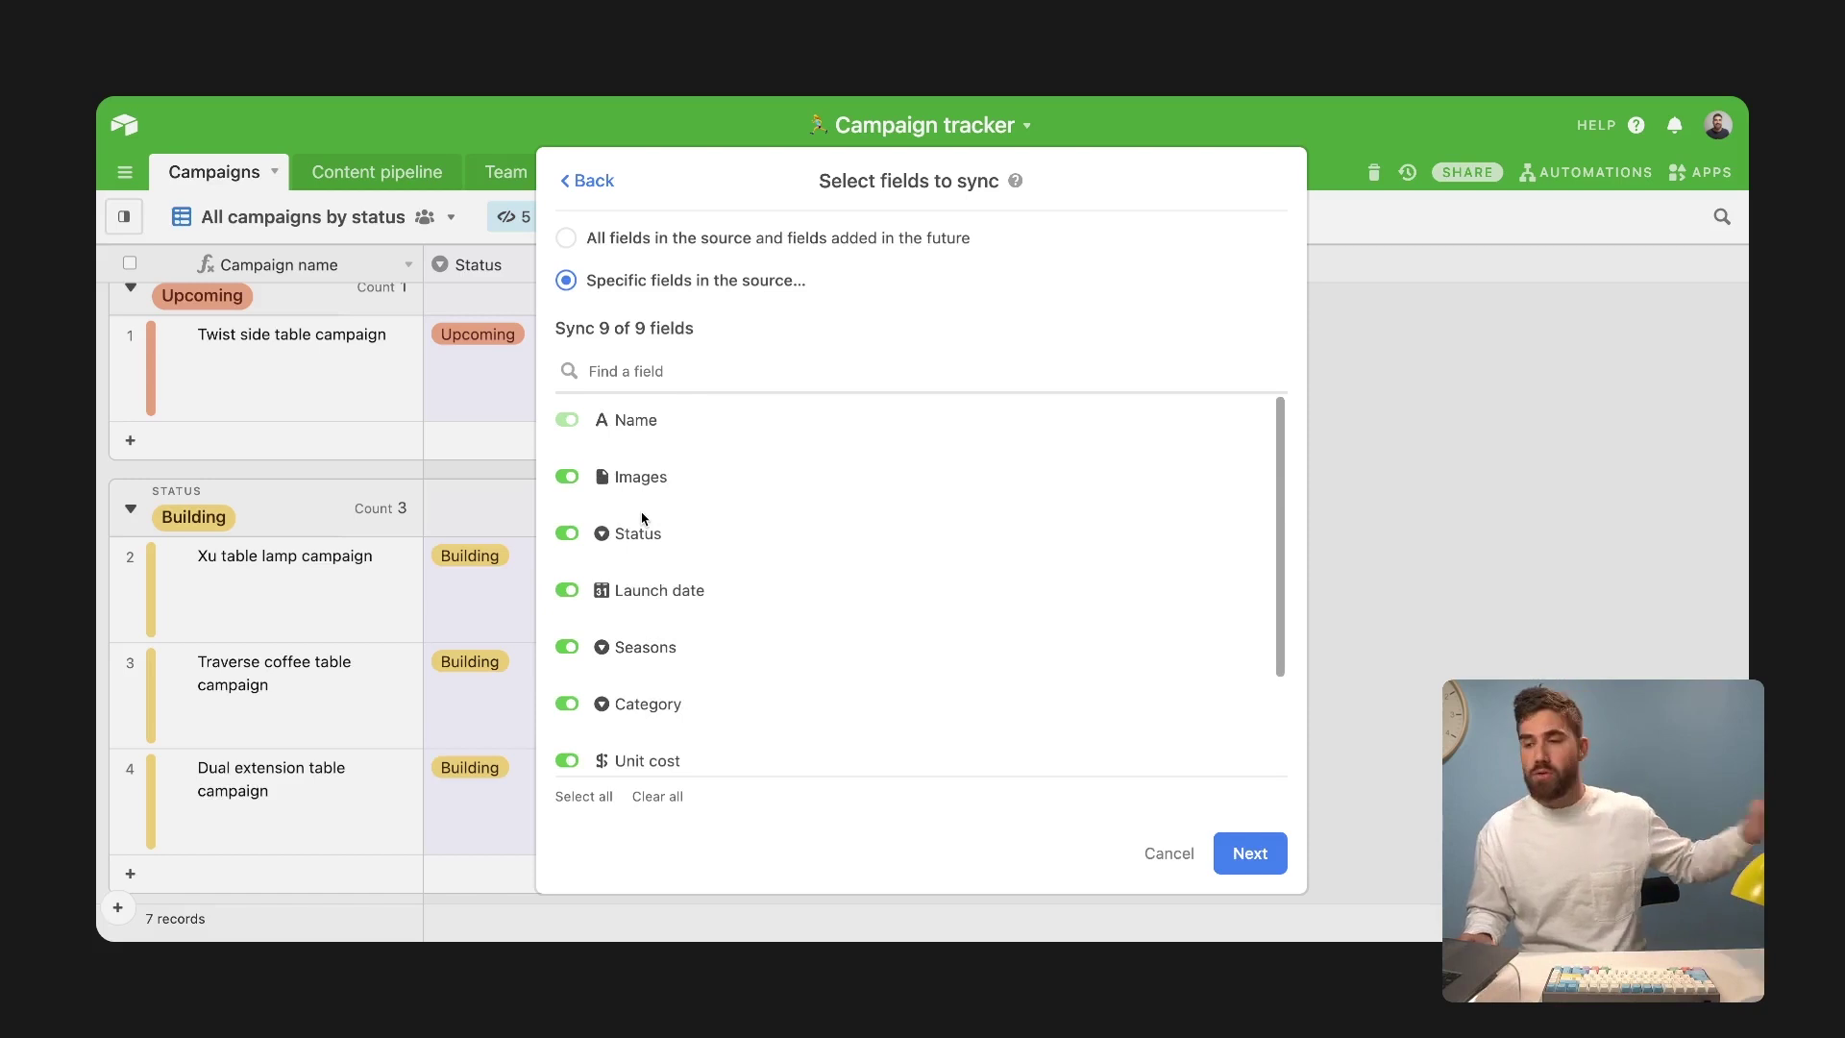
left_click(566, 237)
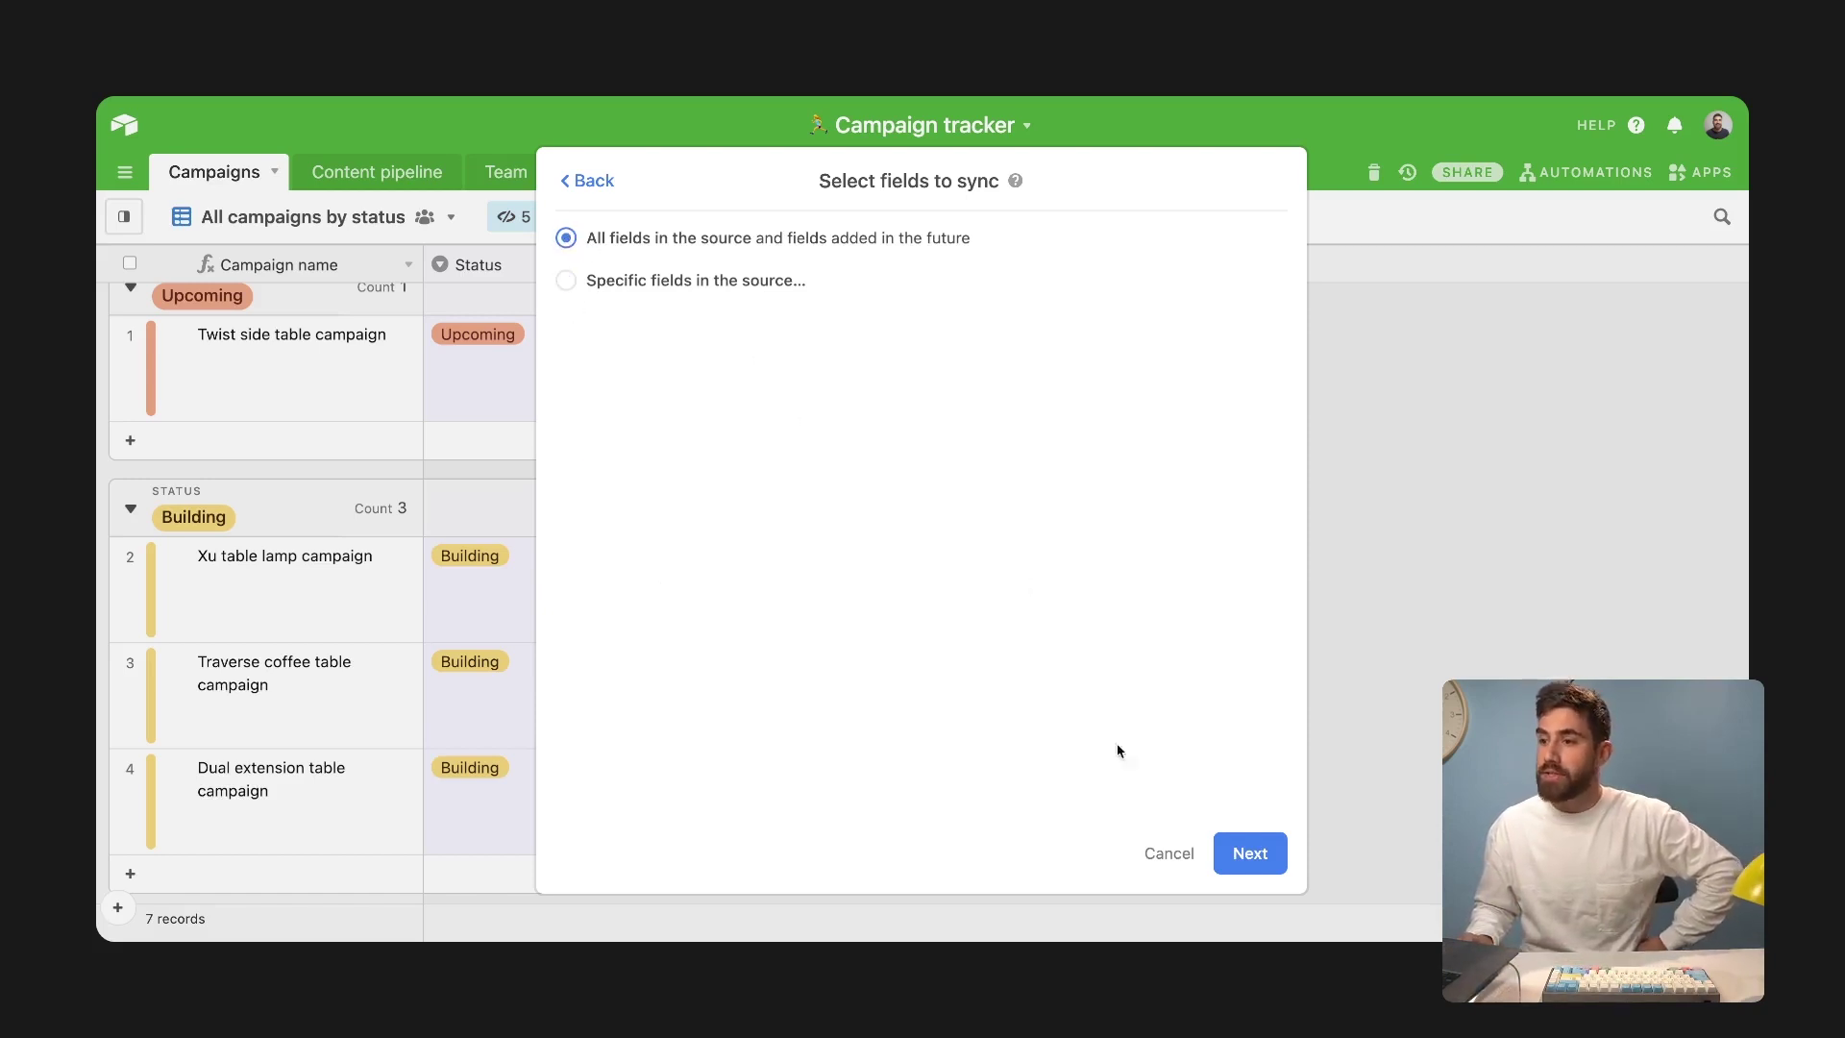
left_click(1246, 863)
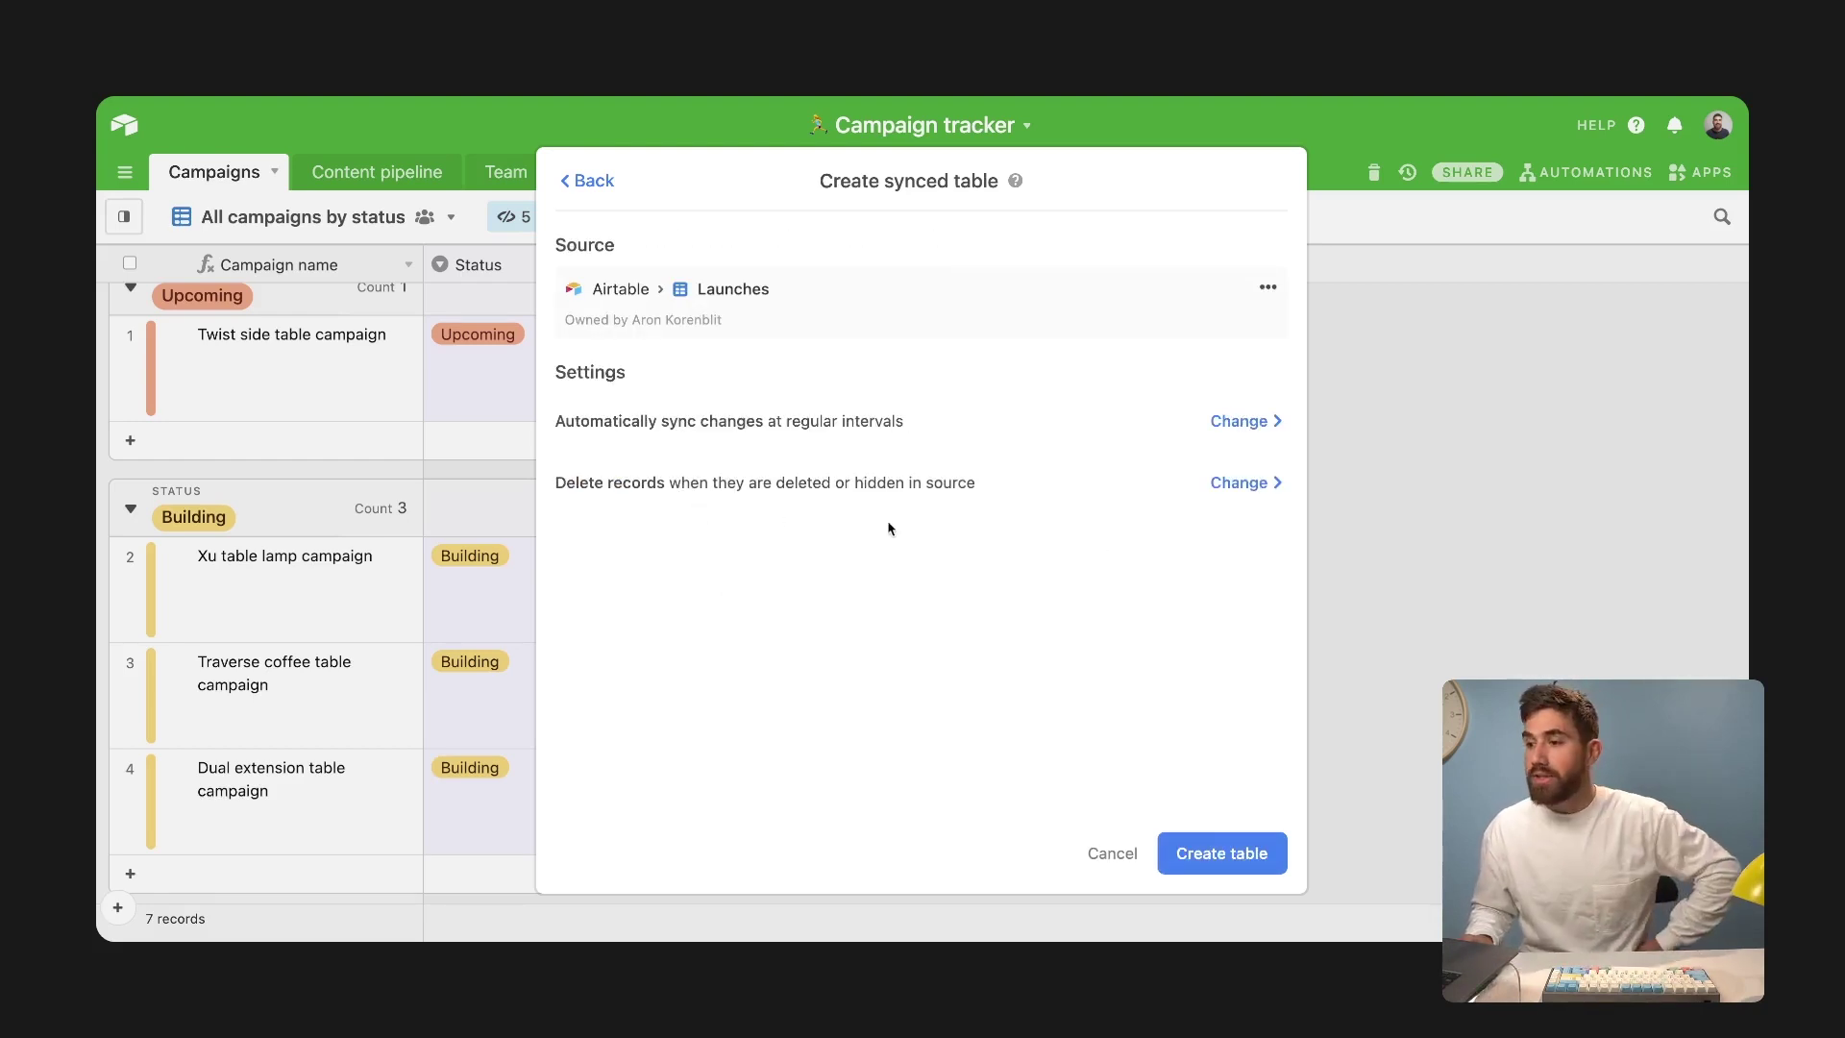
left_click(1244, 864)
Move the synced Launches table to the first tab and view its All products view.
left_click_drag(615, 171, 174, 175)
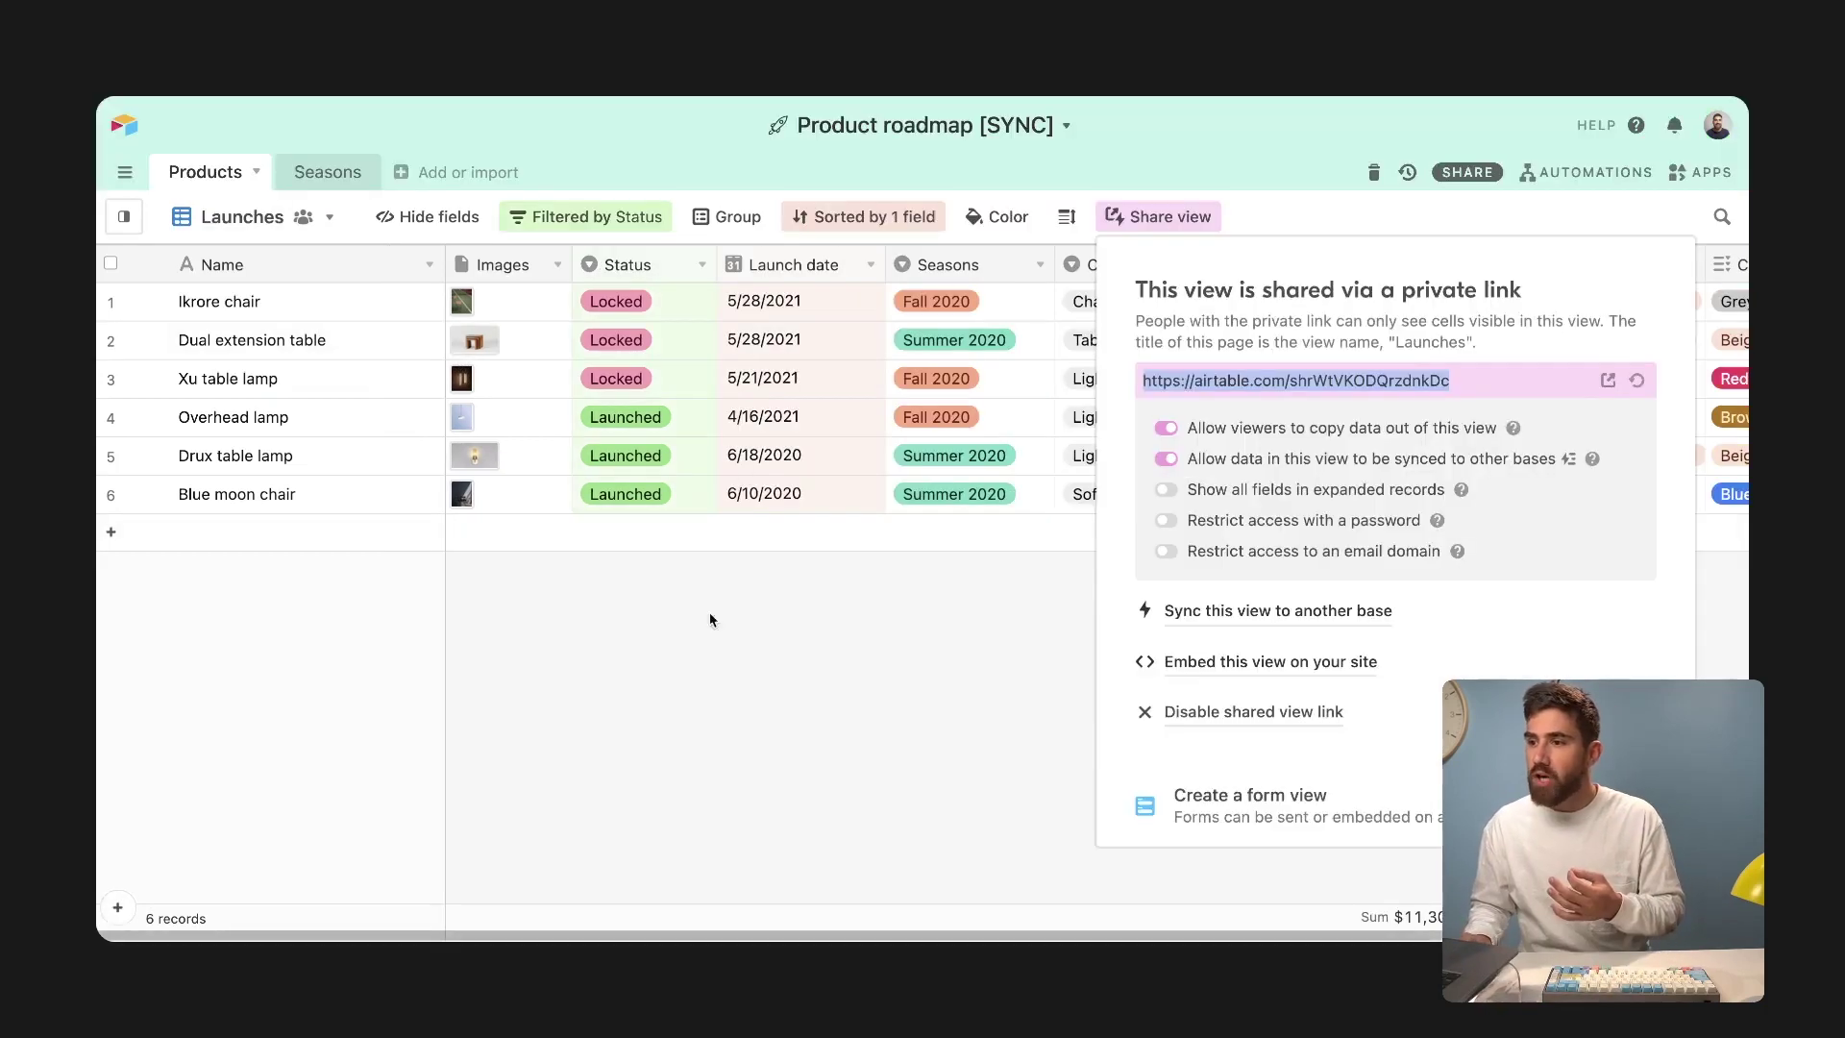
left_click(712, 618)
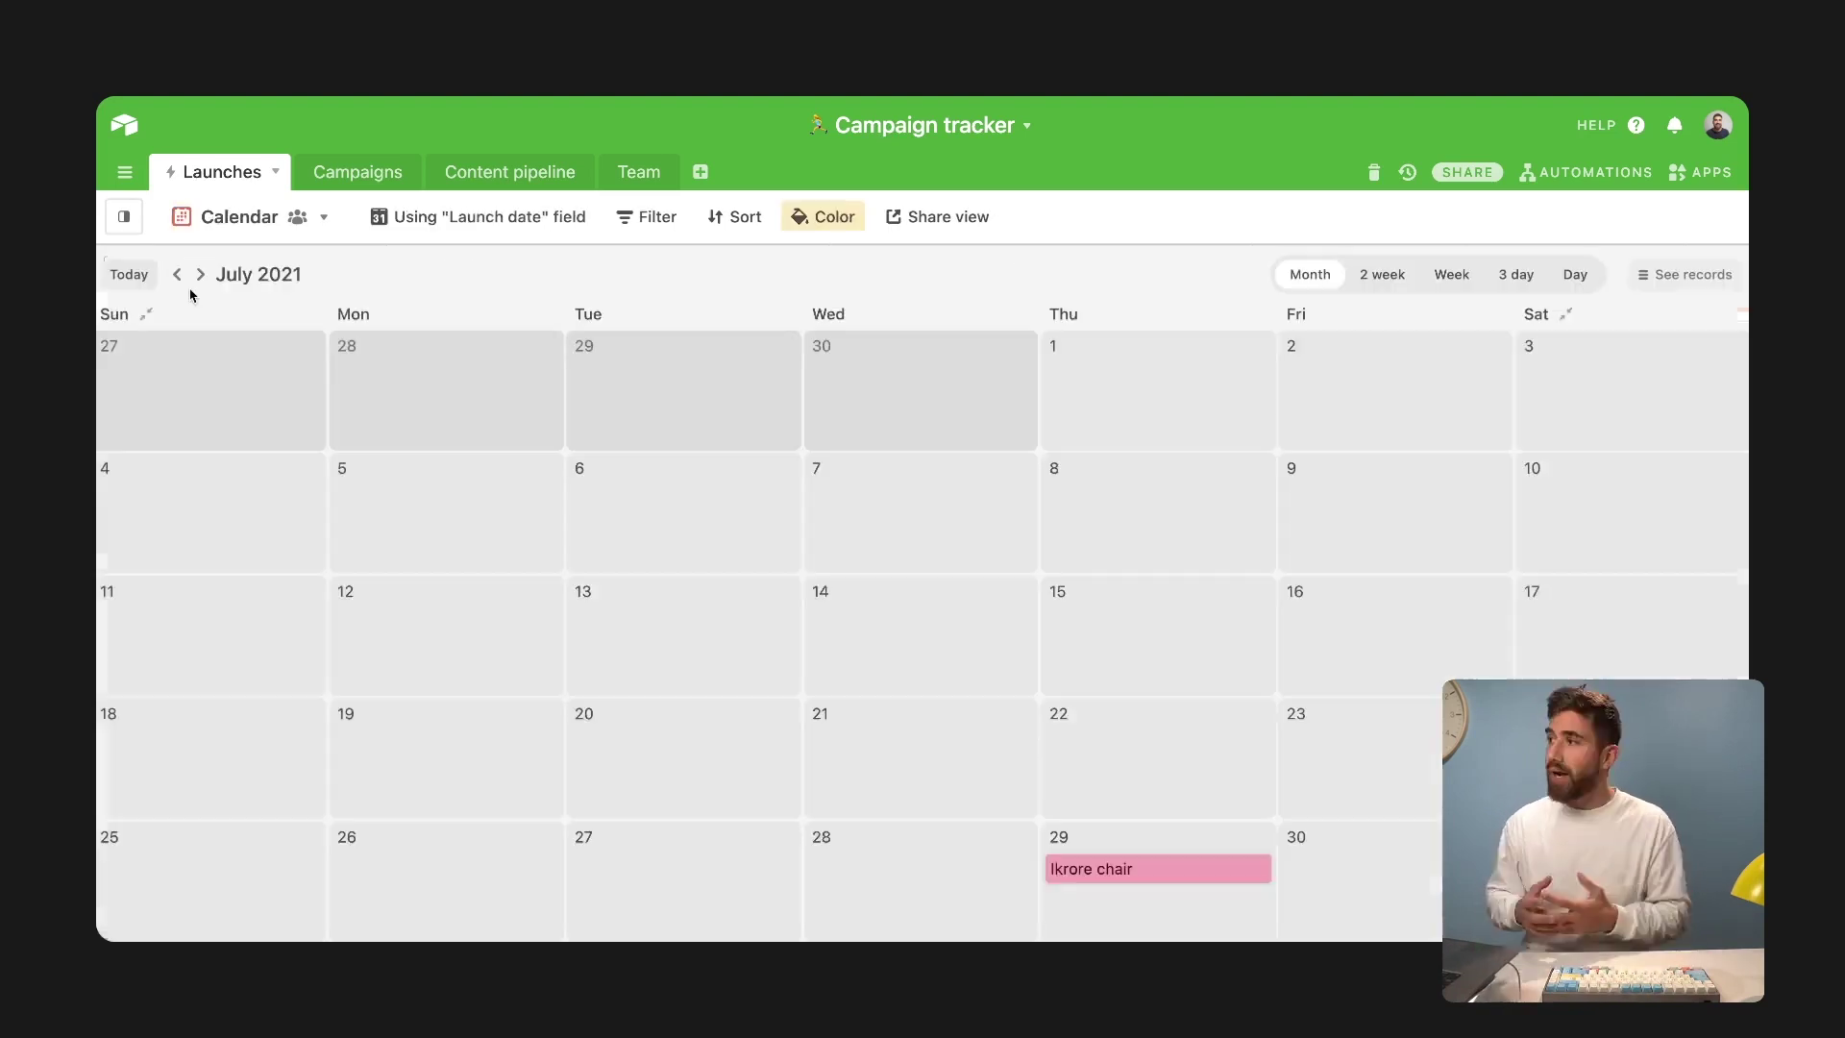
mouse_move(124, 216)
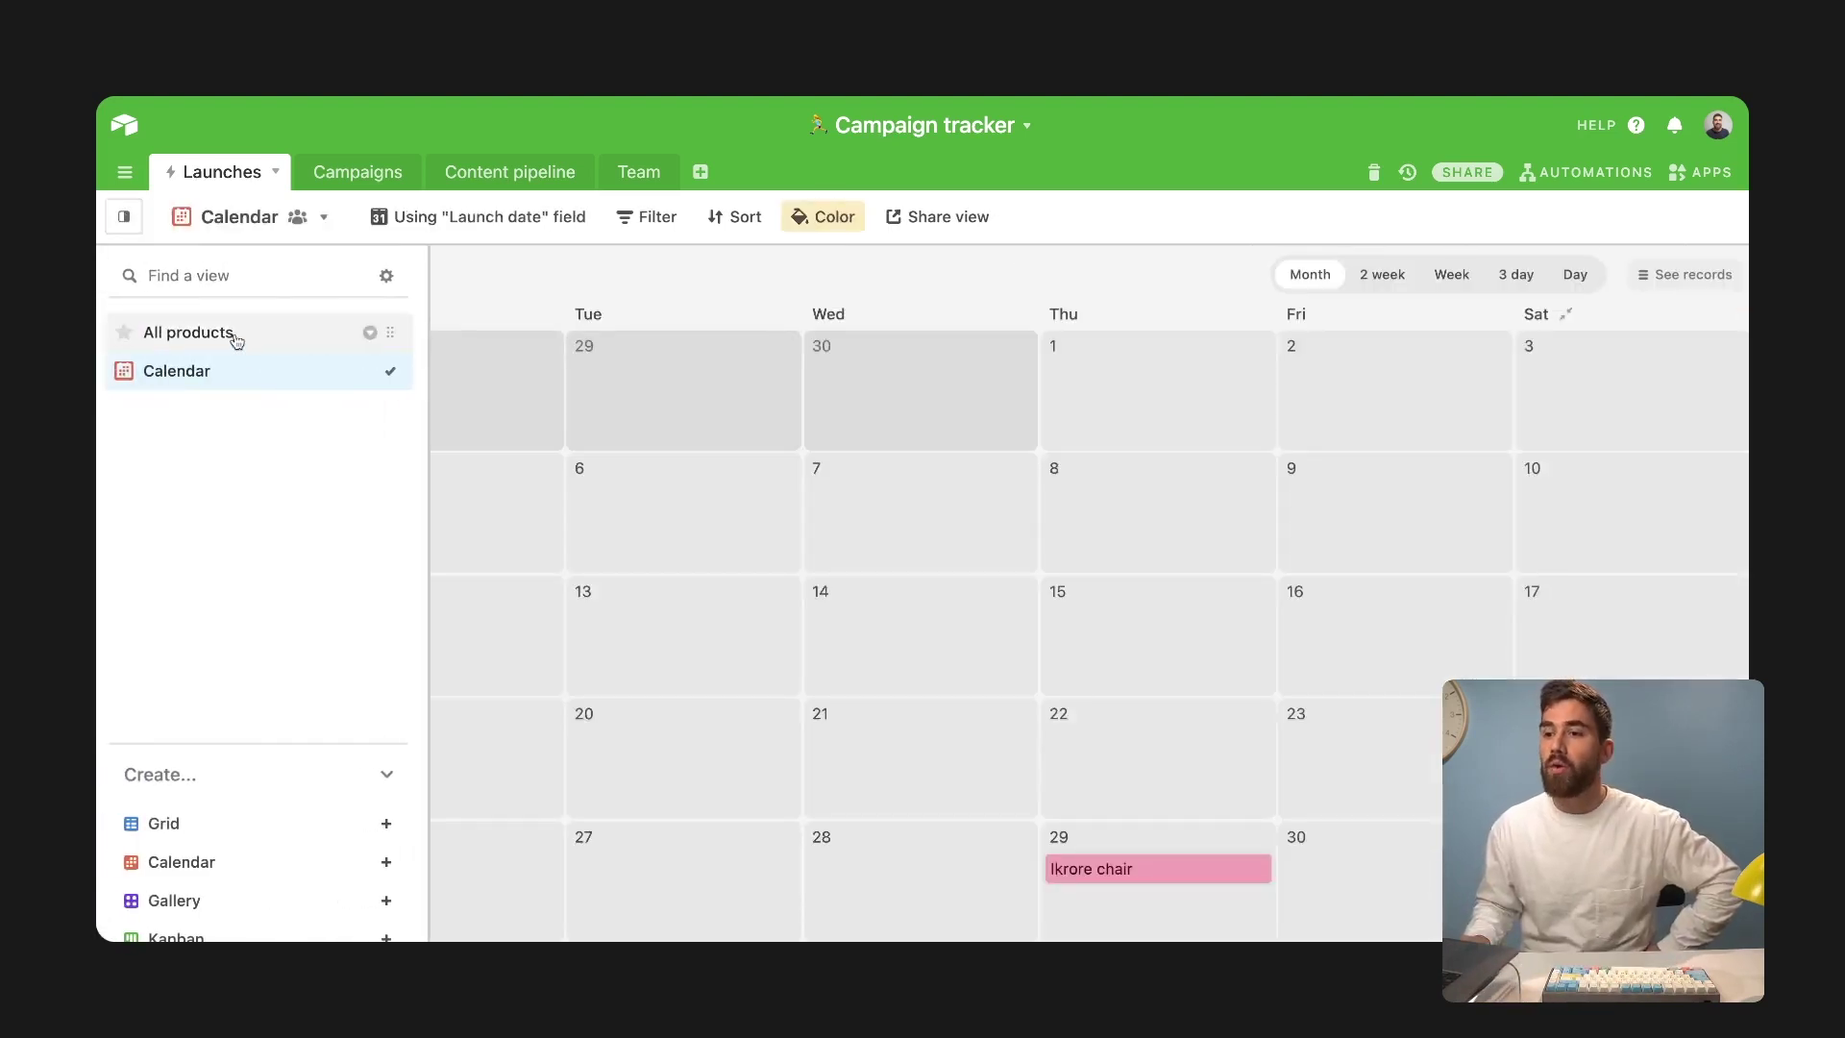
left_click(235, 338)
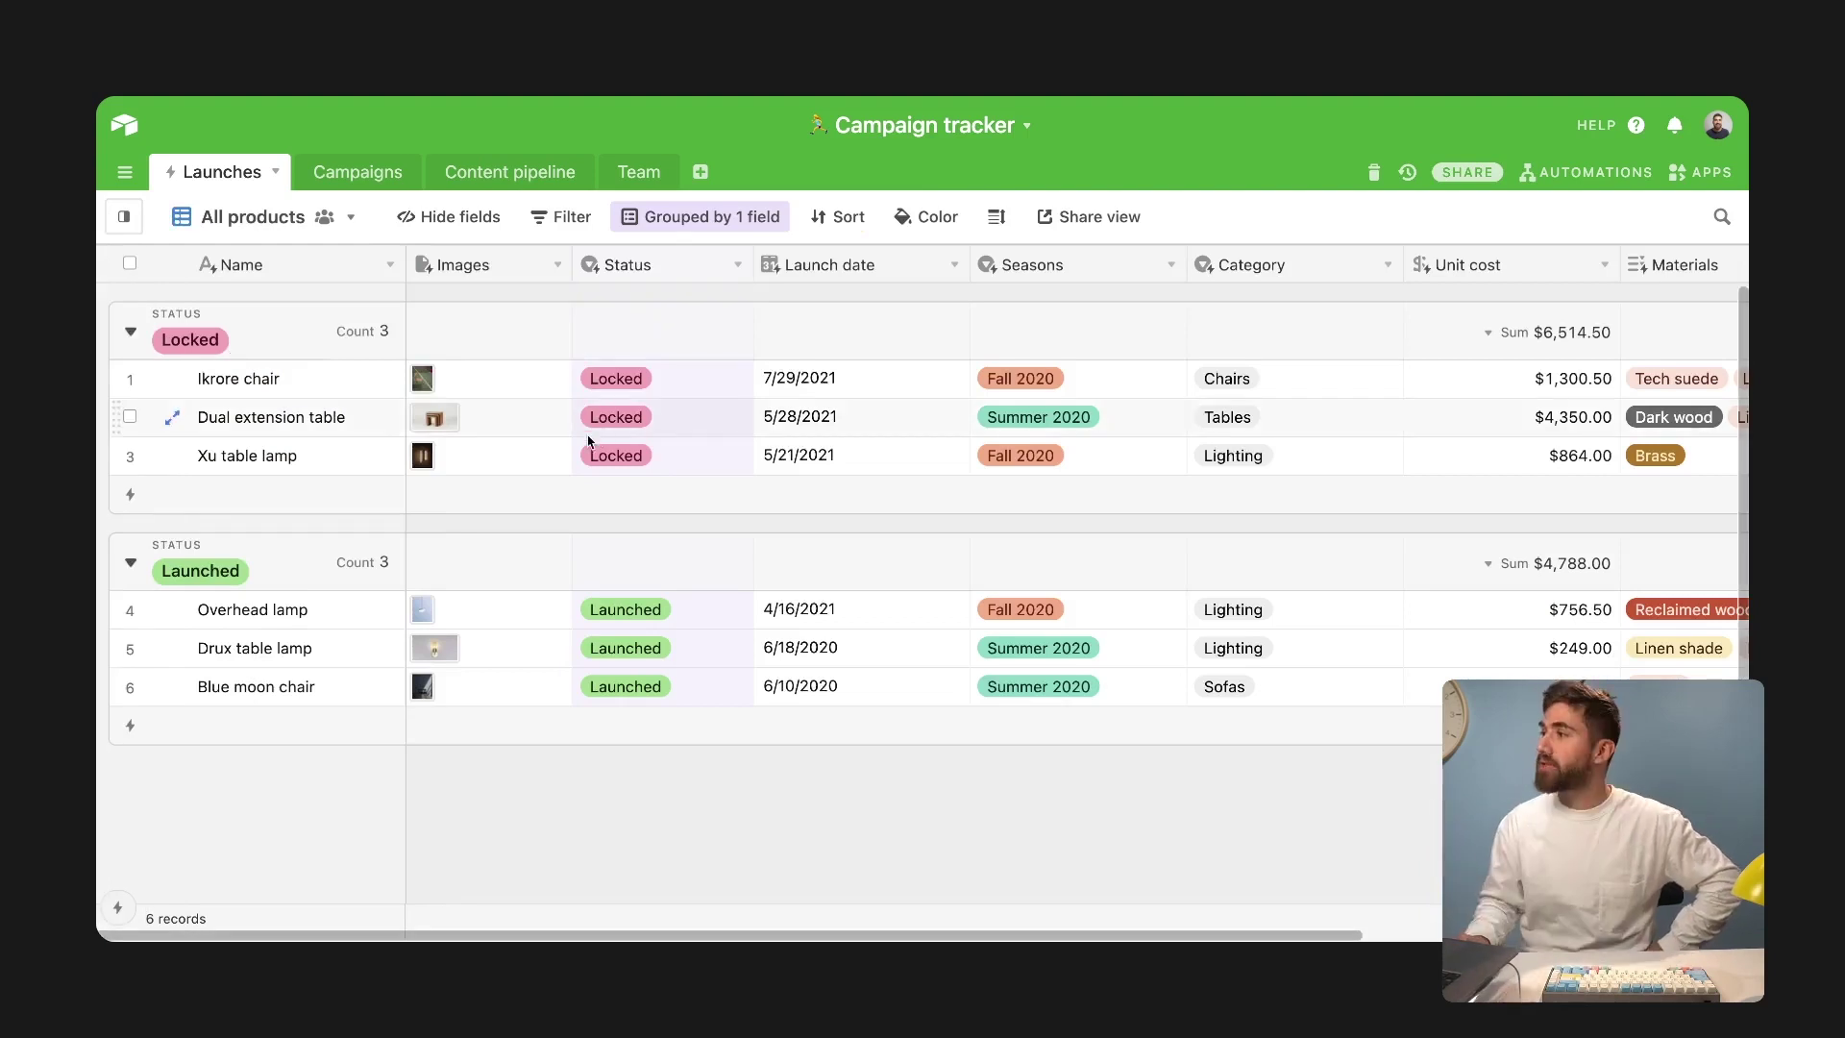
left_click_drag(1217, 937, 1374, 937)
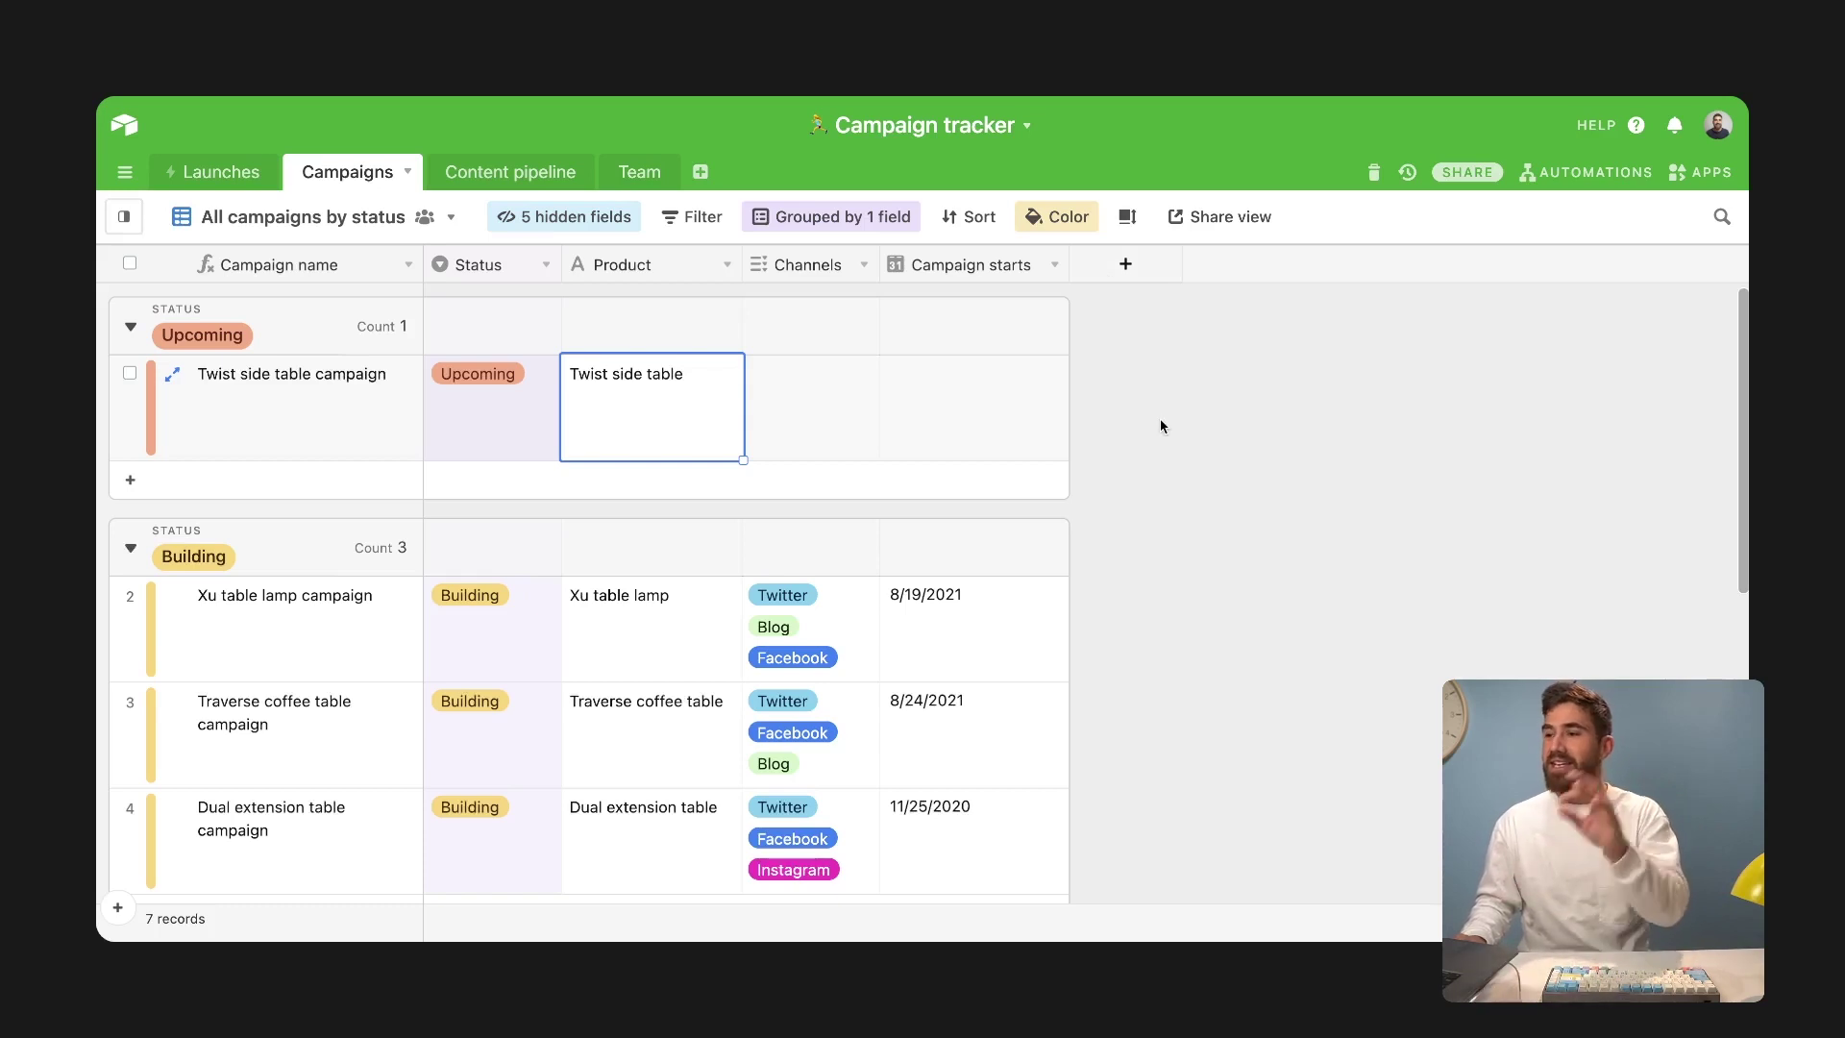
Add a Launches link field, linking campaigns to Xu table lamp and other products.
left_click(1125, 264)
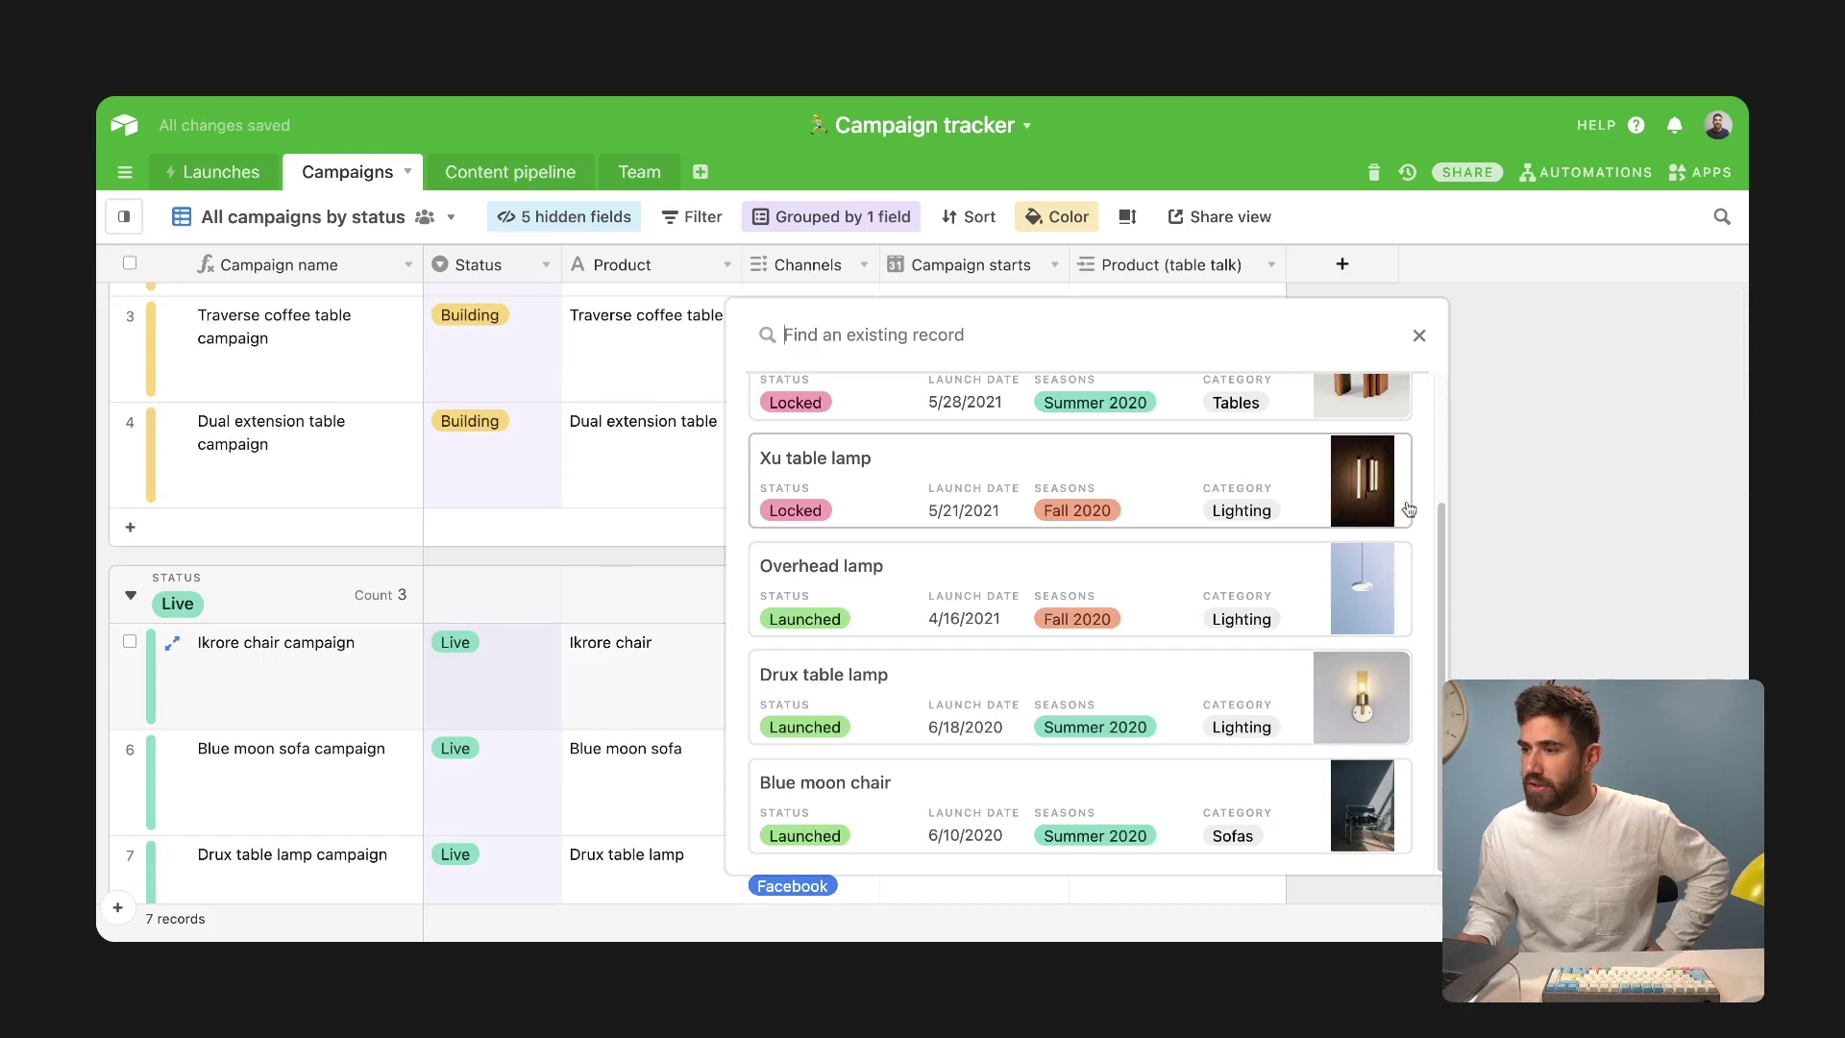
left_click(1409, 509)
scroll(1202, 763, "down", 1)
left_click(1105, 696)
left_click(1083, 697)
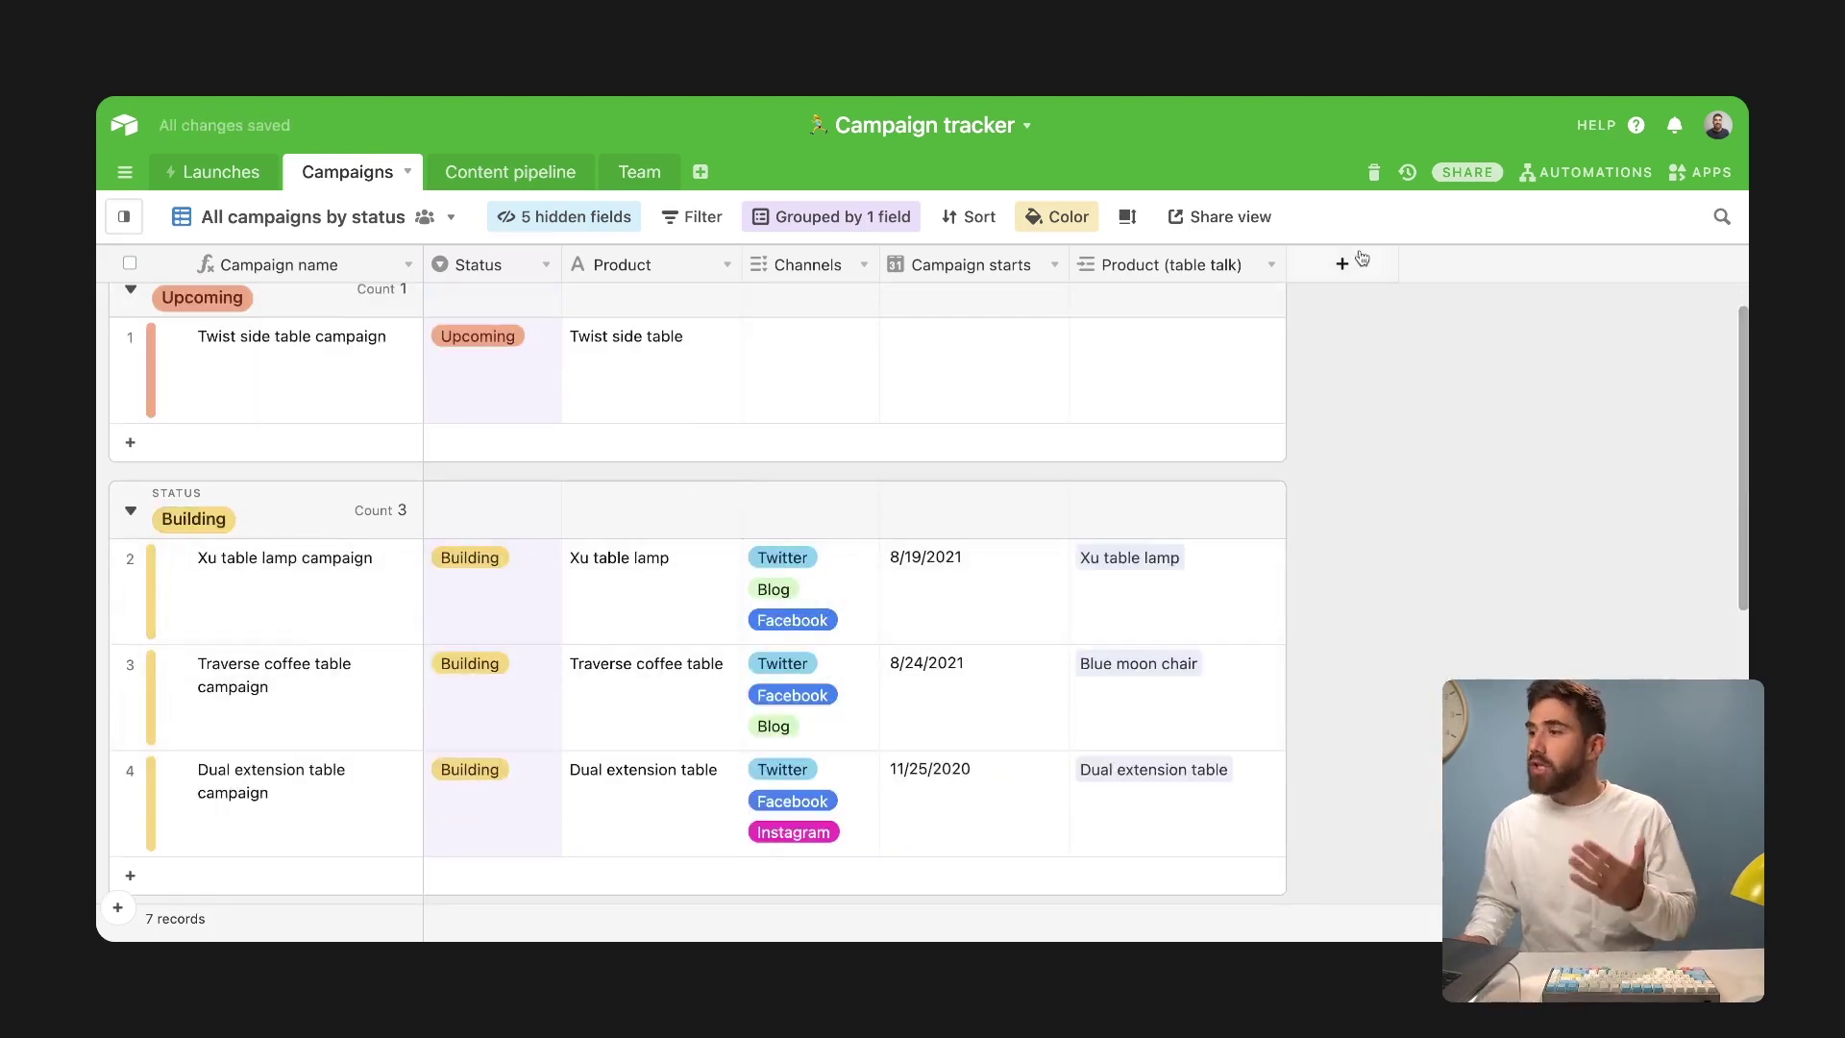
Add a 'Product launch date' lookup field showing the linked products' launch dates.
left_click(1328, 265)
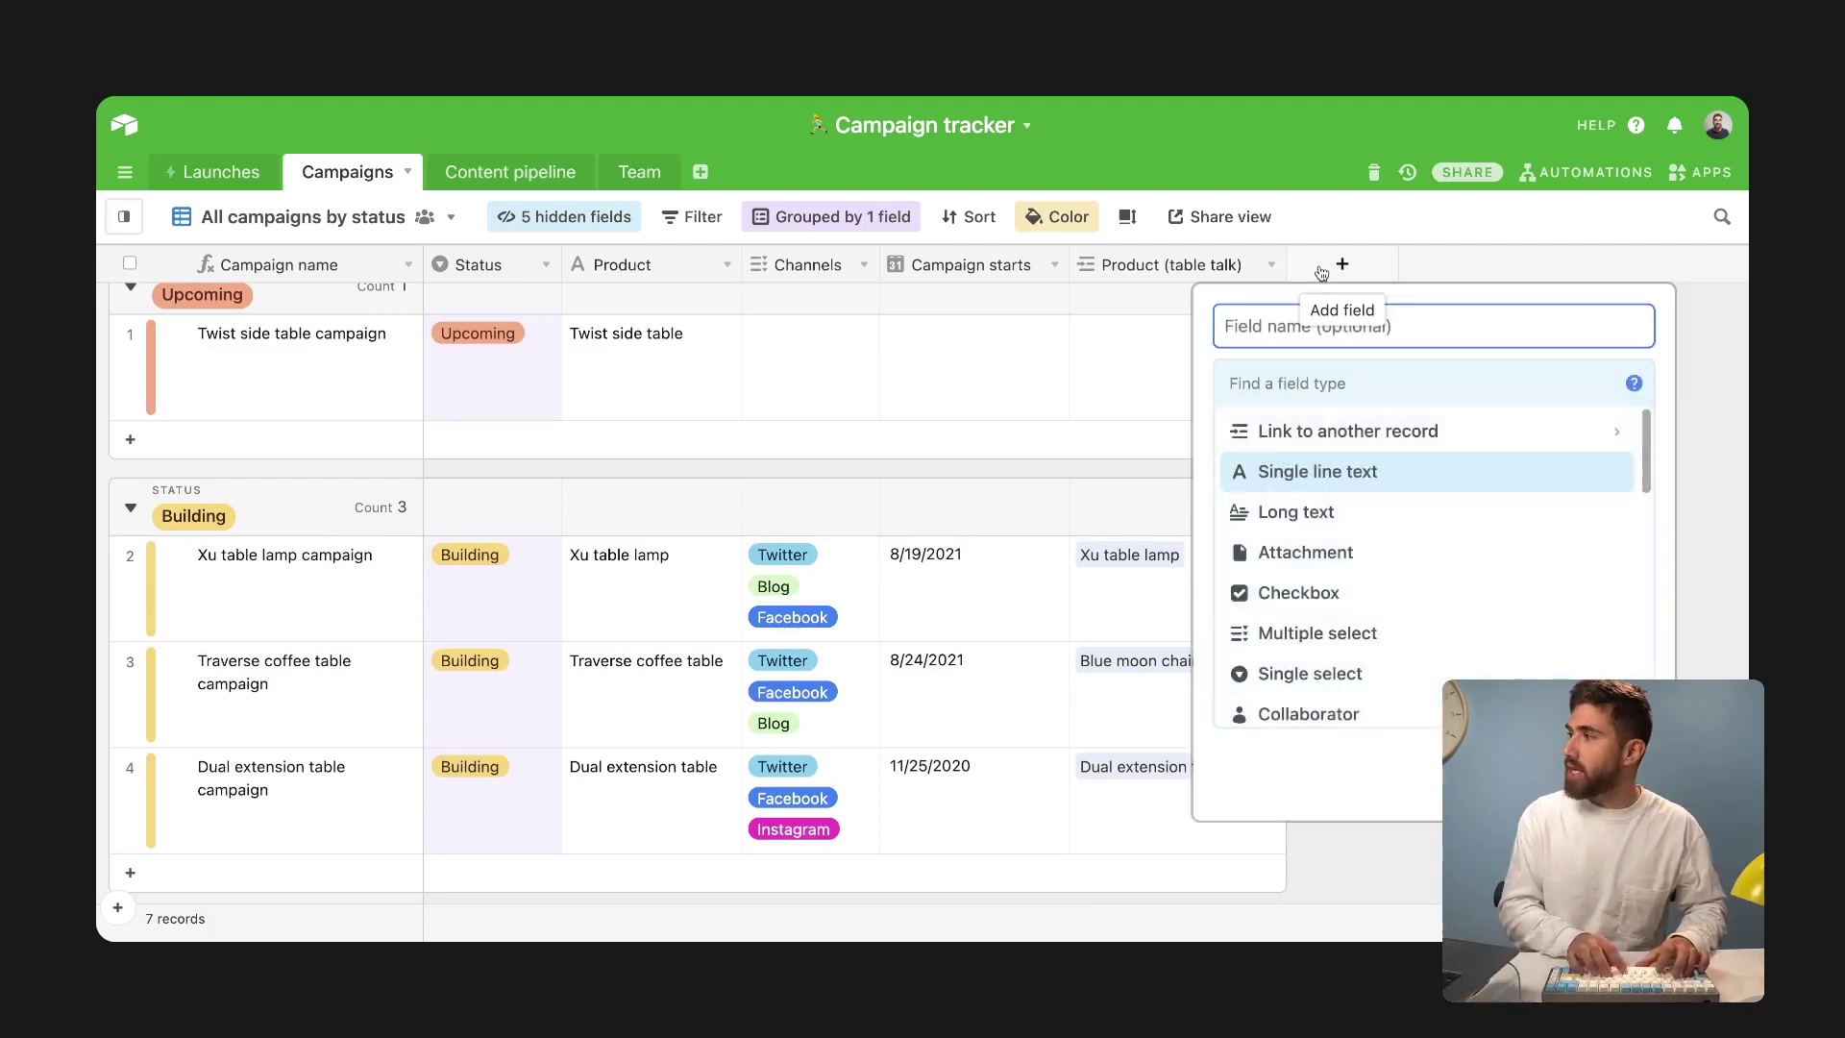
type("Product launch date")
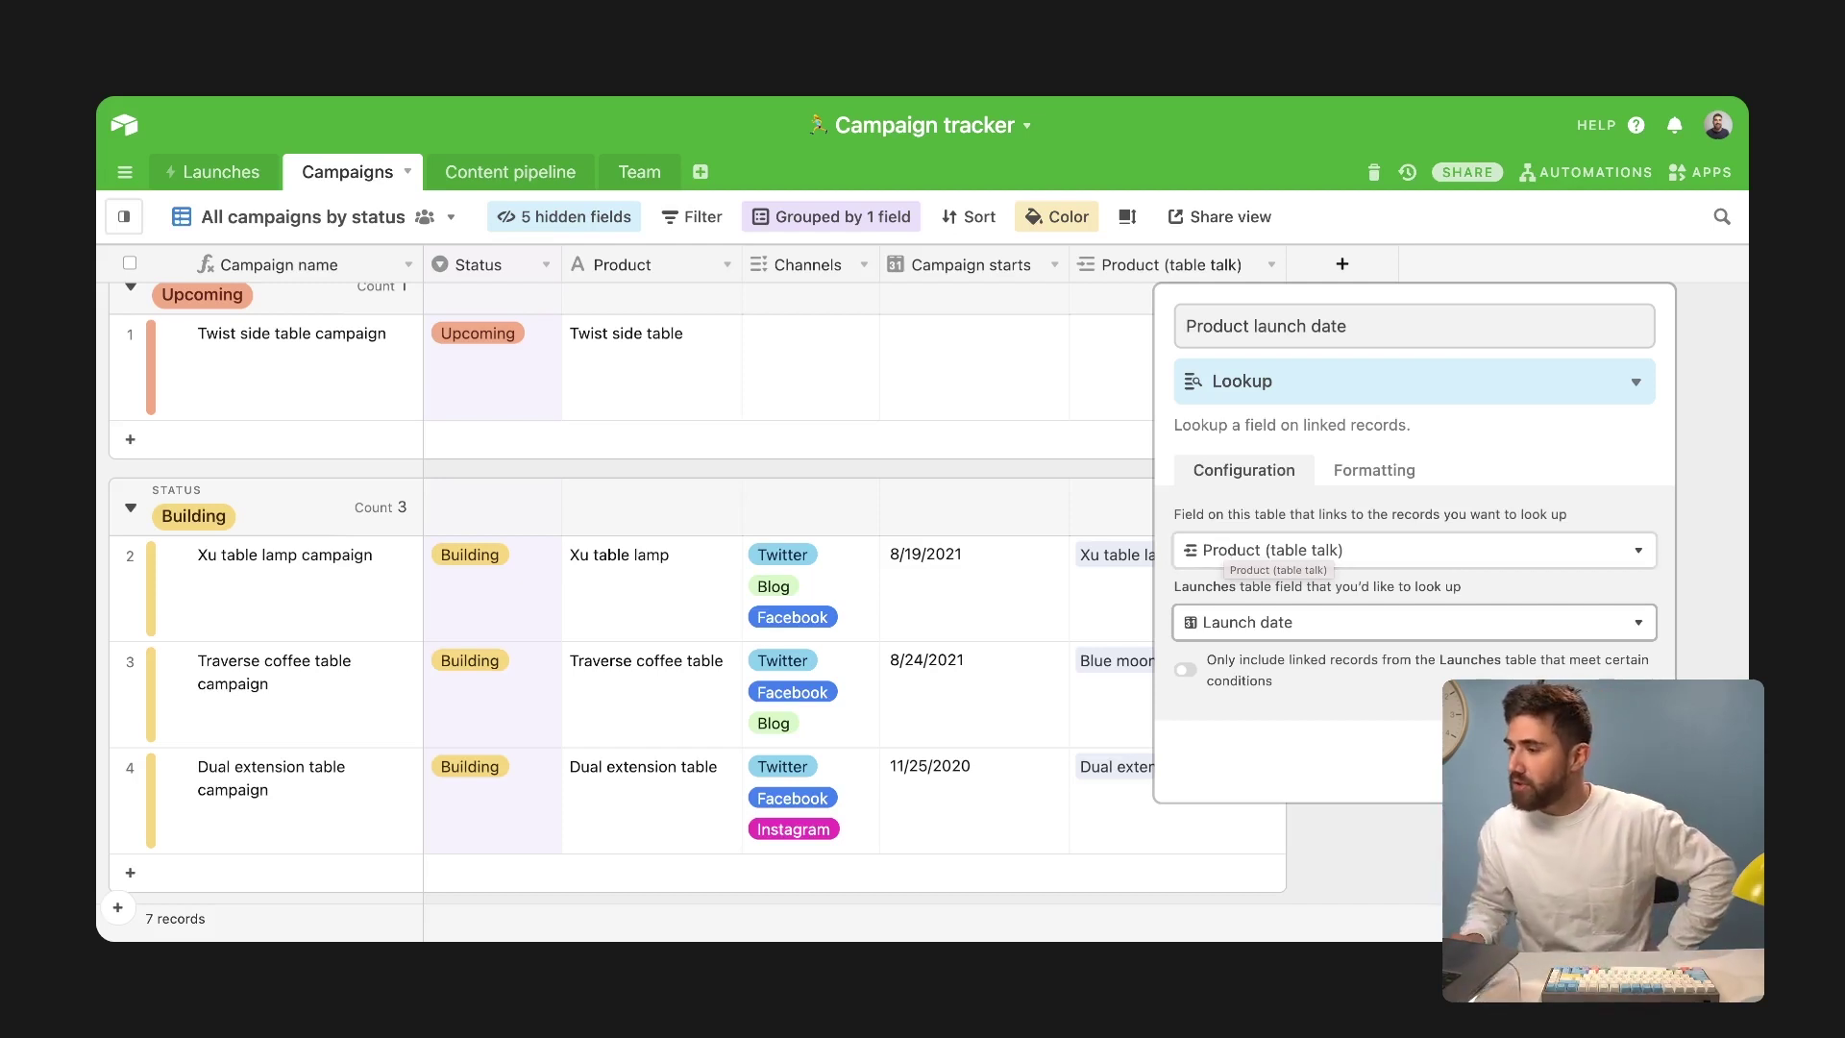
left_click(1614, 764)
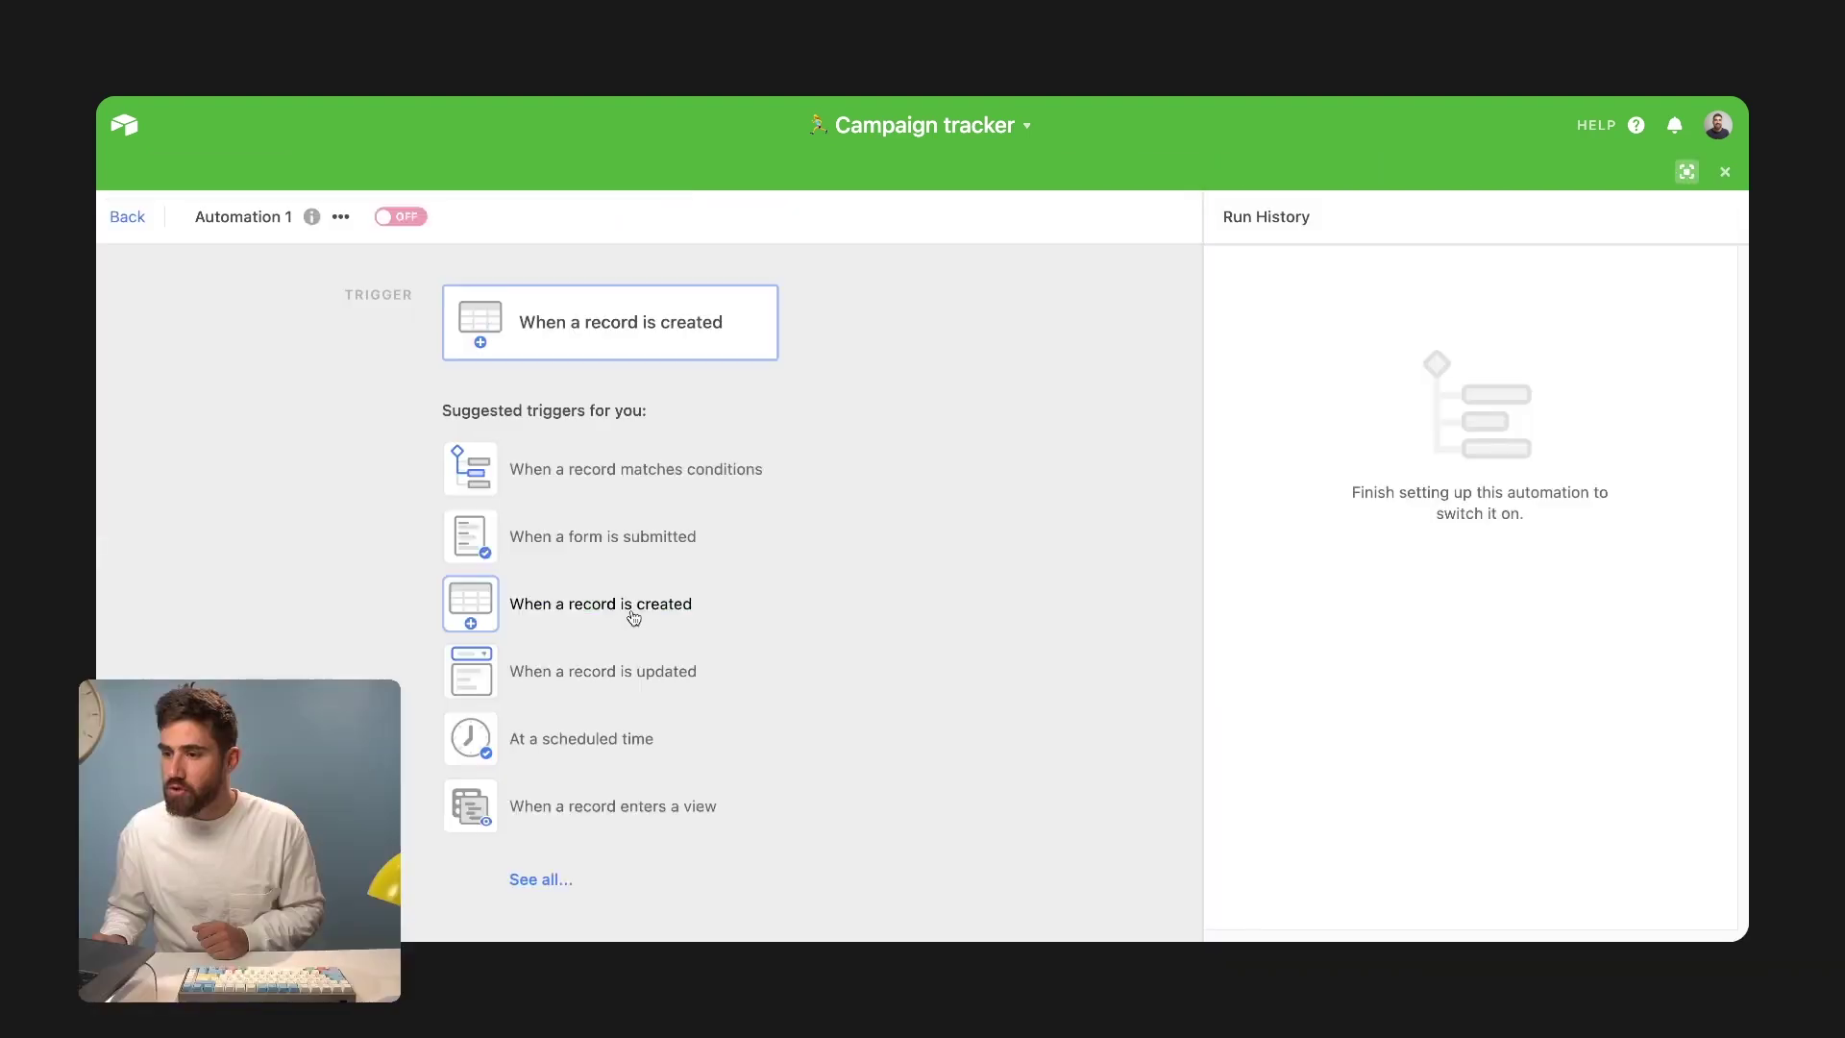
Set the automation trigger to 'When record created' on the Launches table.
left_click(633, 613)
left_click(1348, 454)
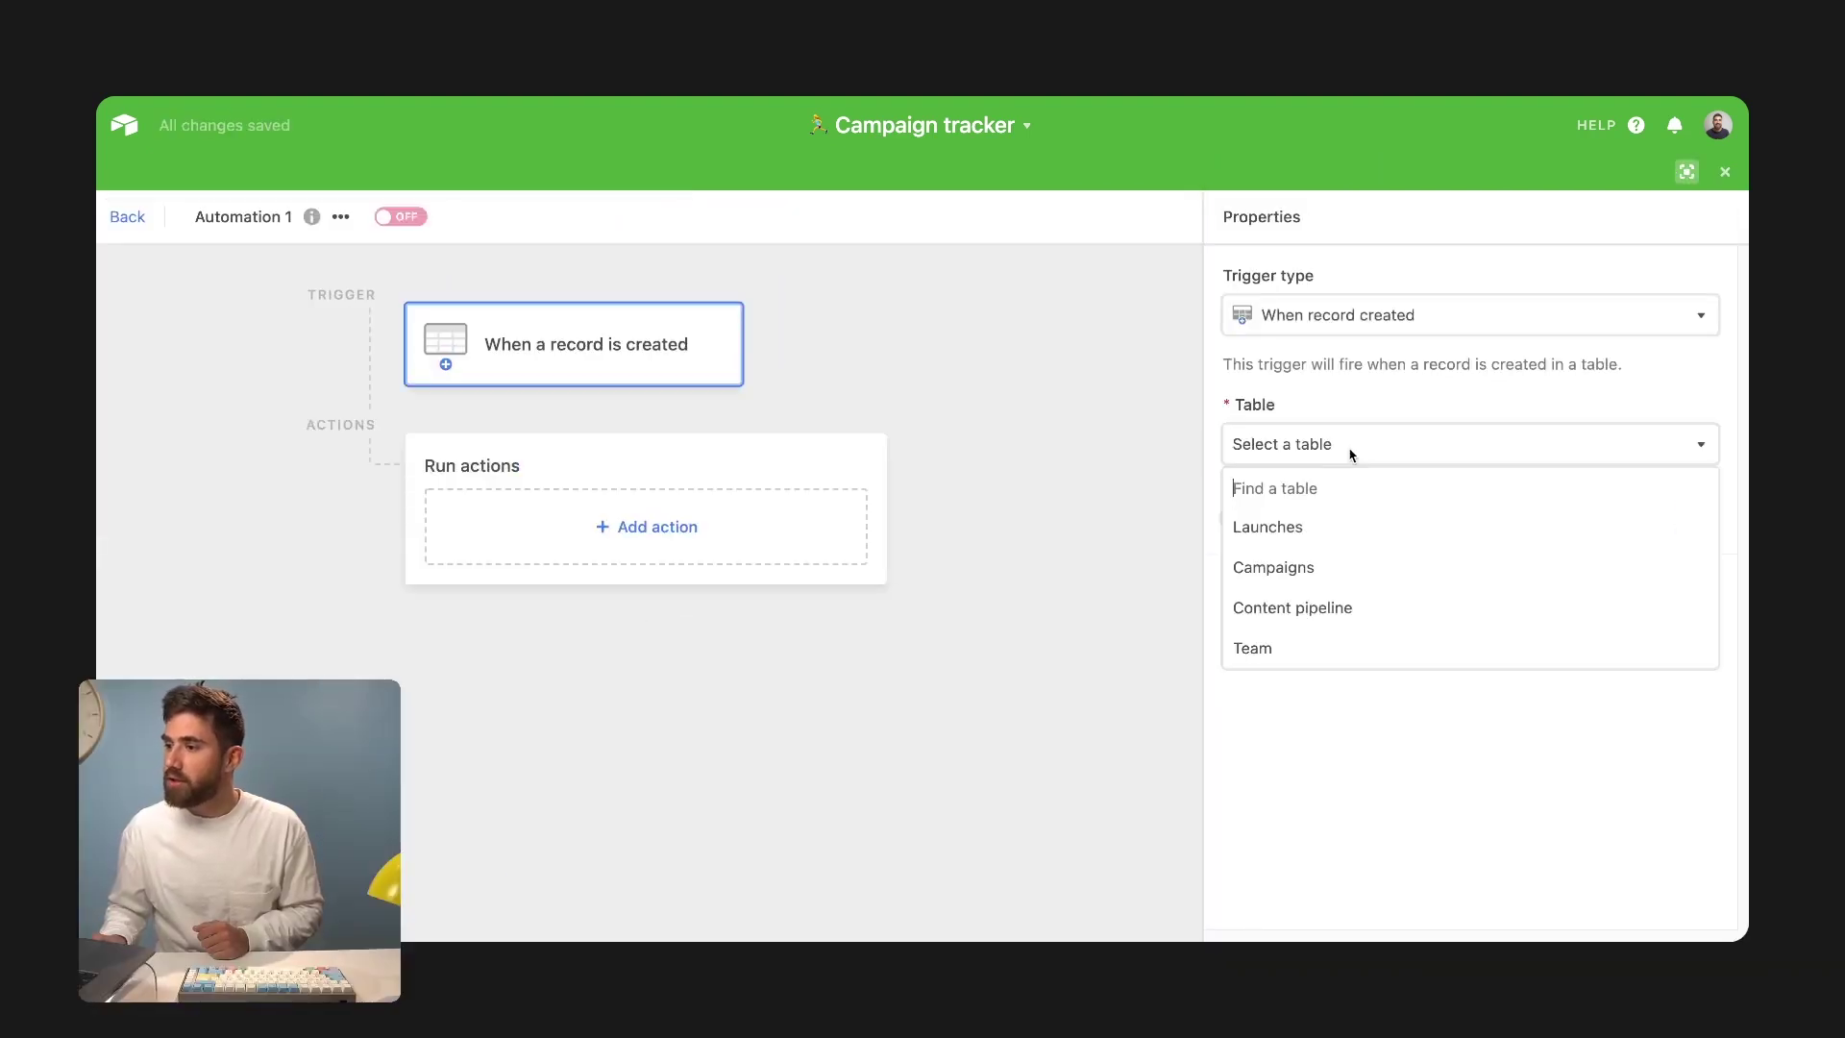
left_click(1346, 534)
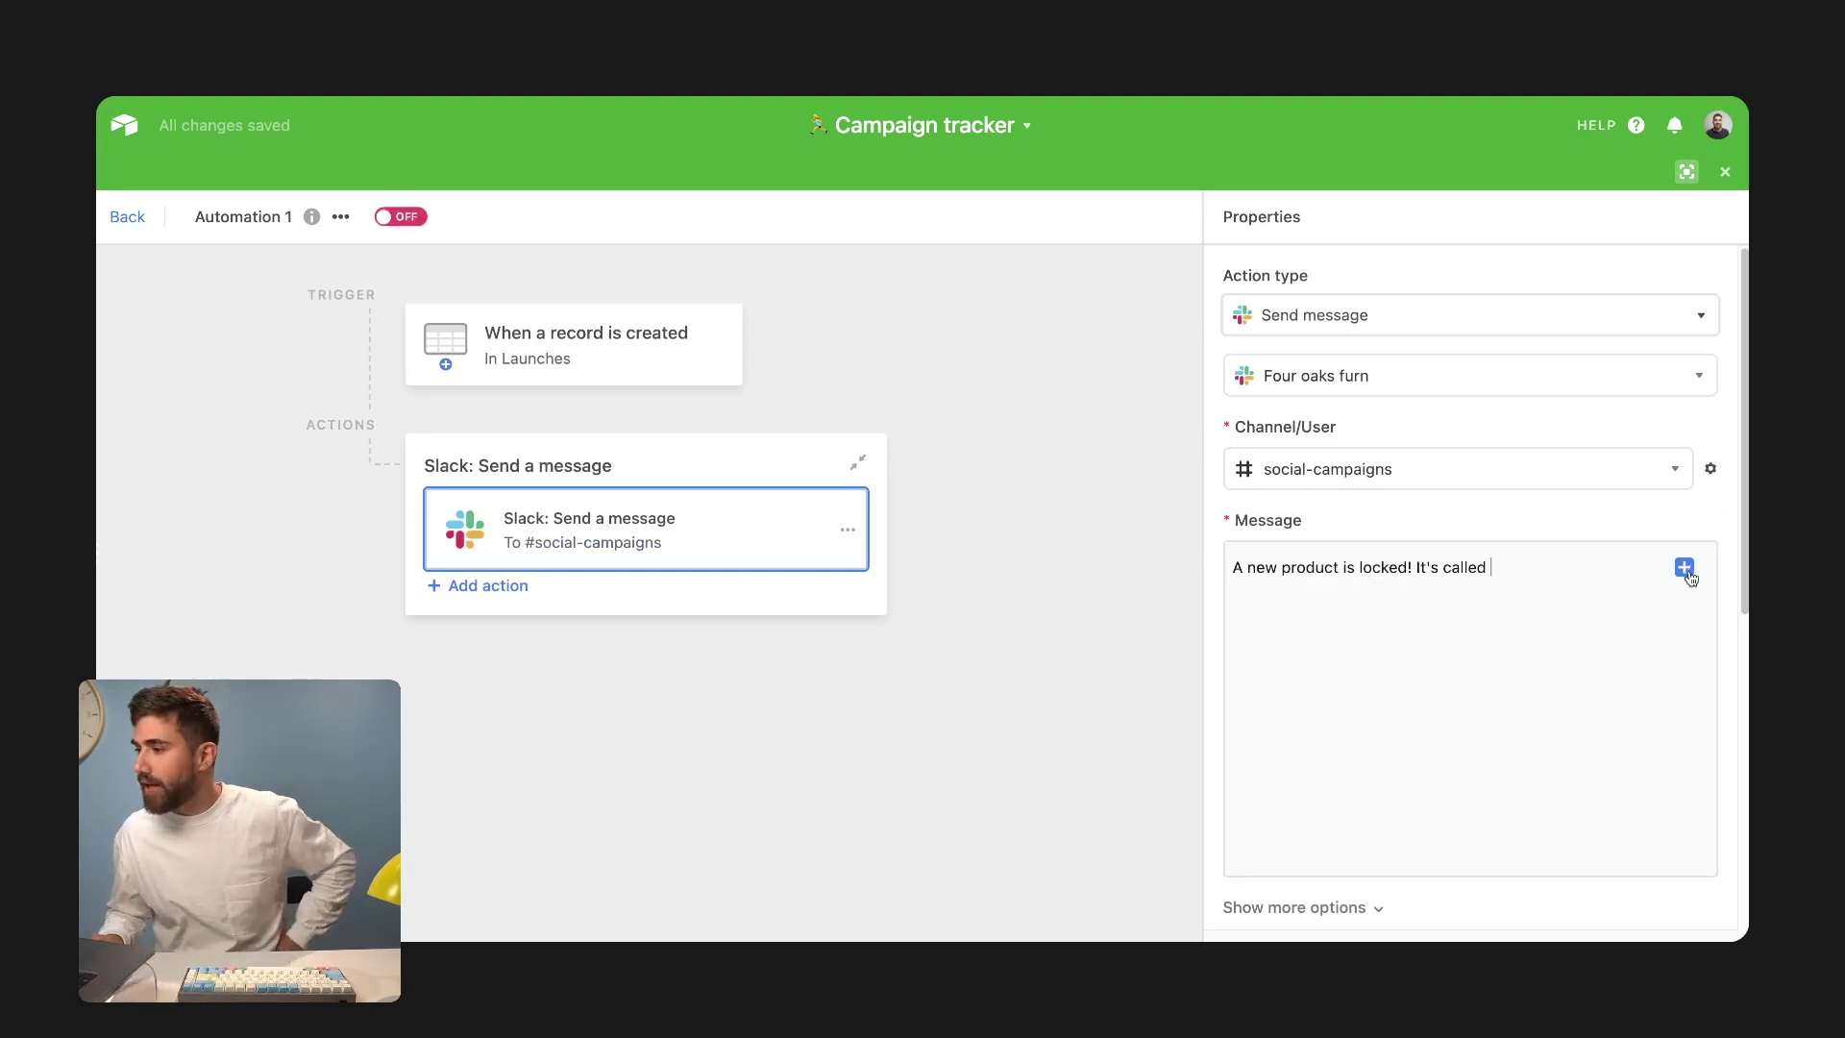
Write the Slack message 'More information here:' and insert a field from the triggering record.
left_click(1683, 567)
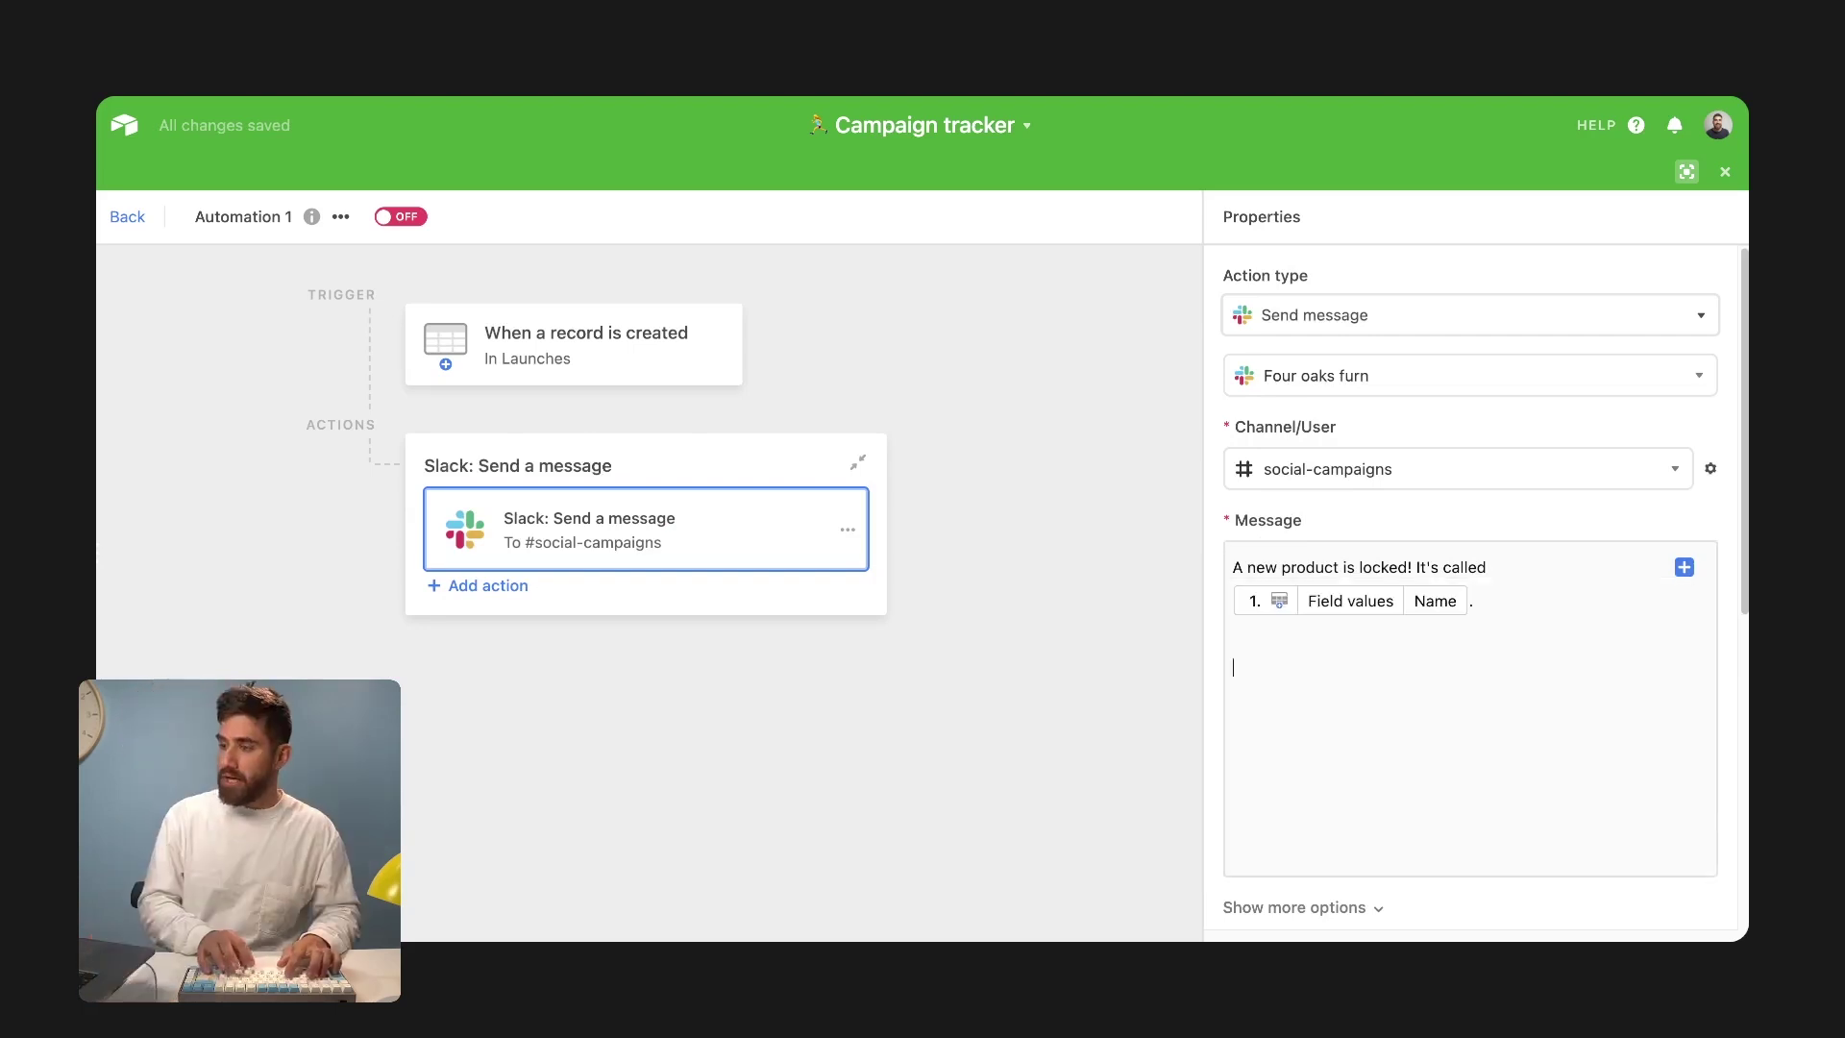
type("More information")
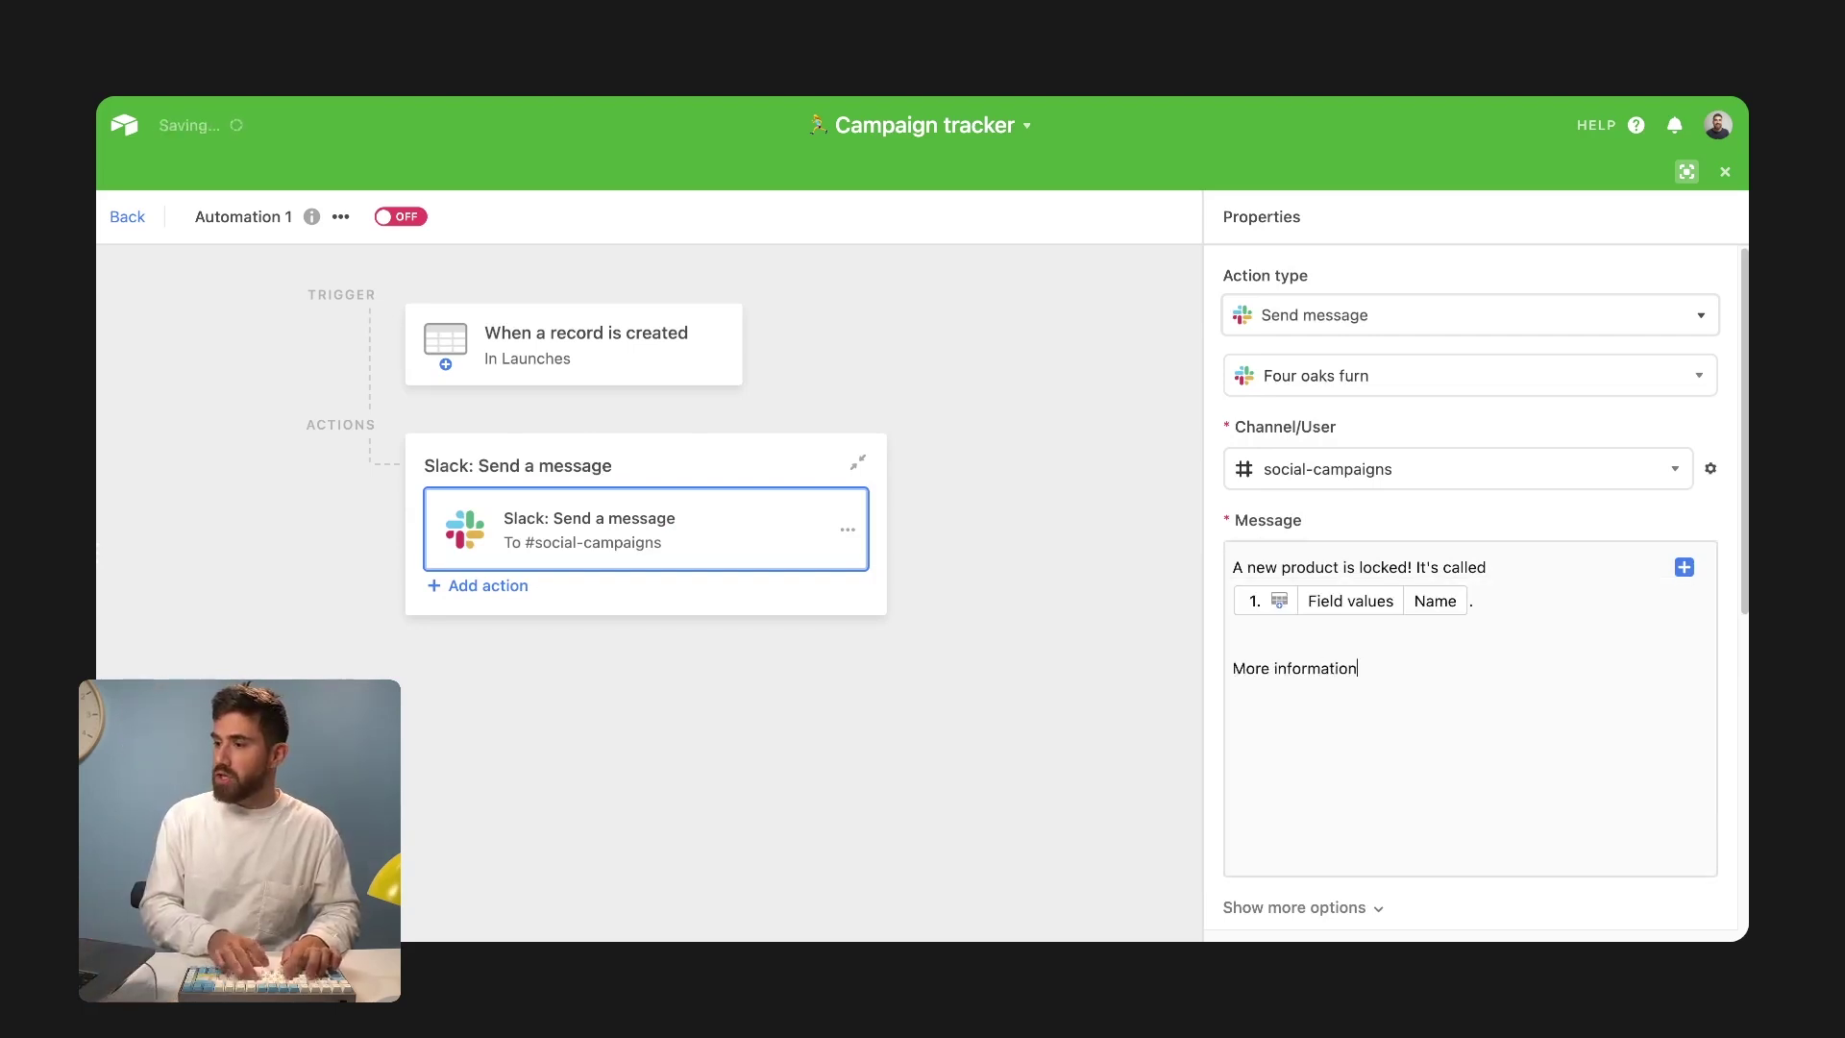
type(" hereL:")
key("BackSpace")
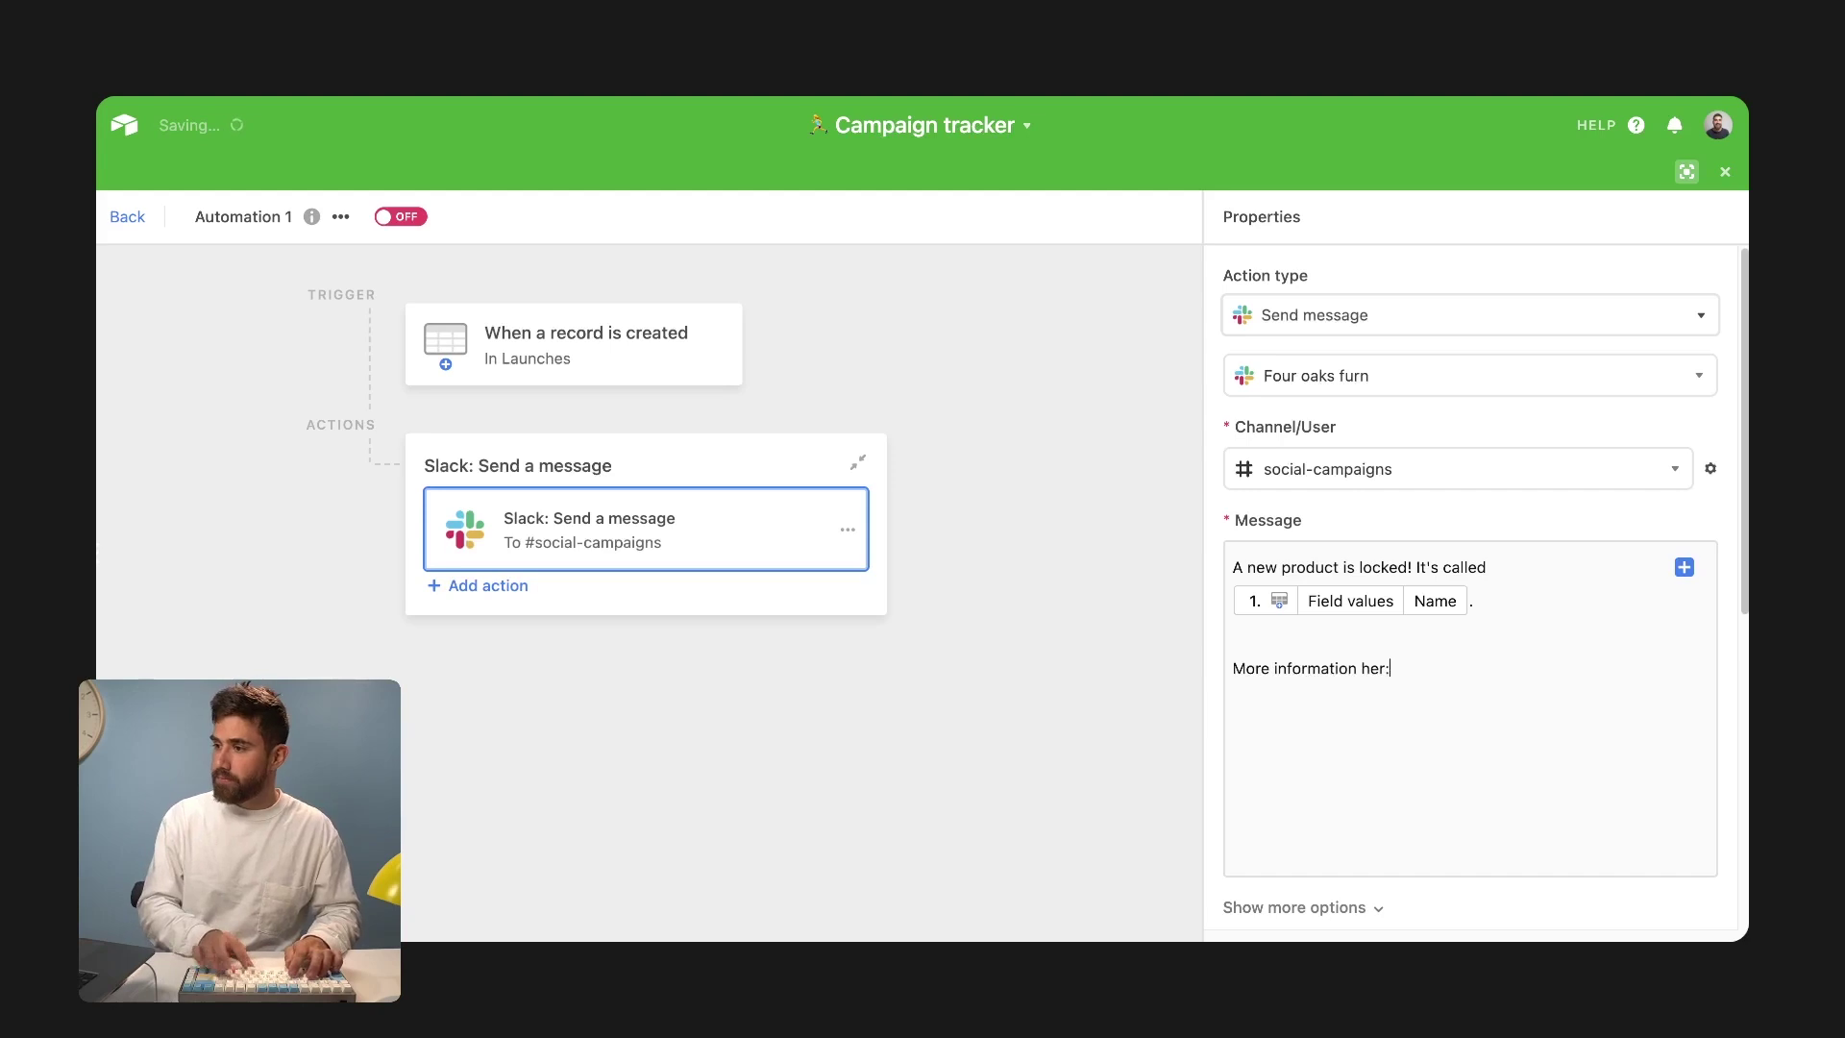
type(":")
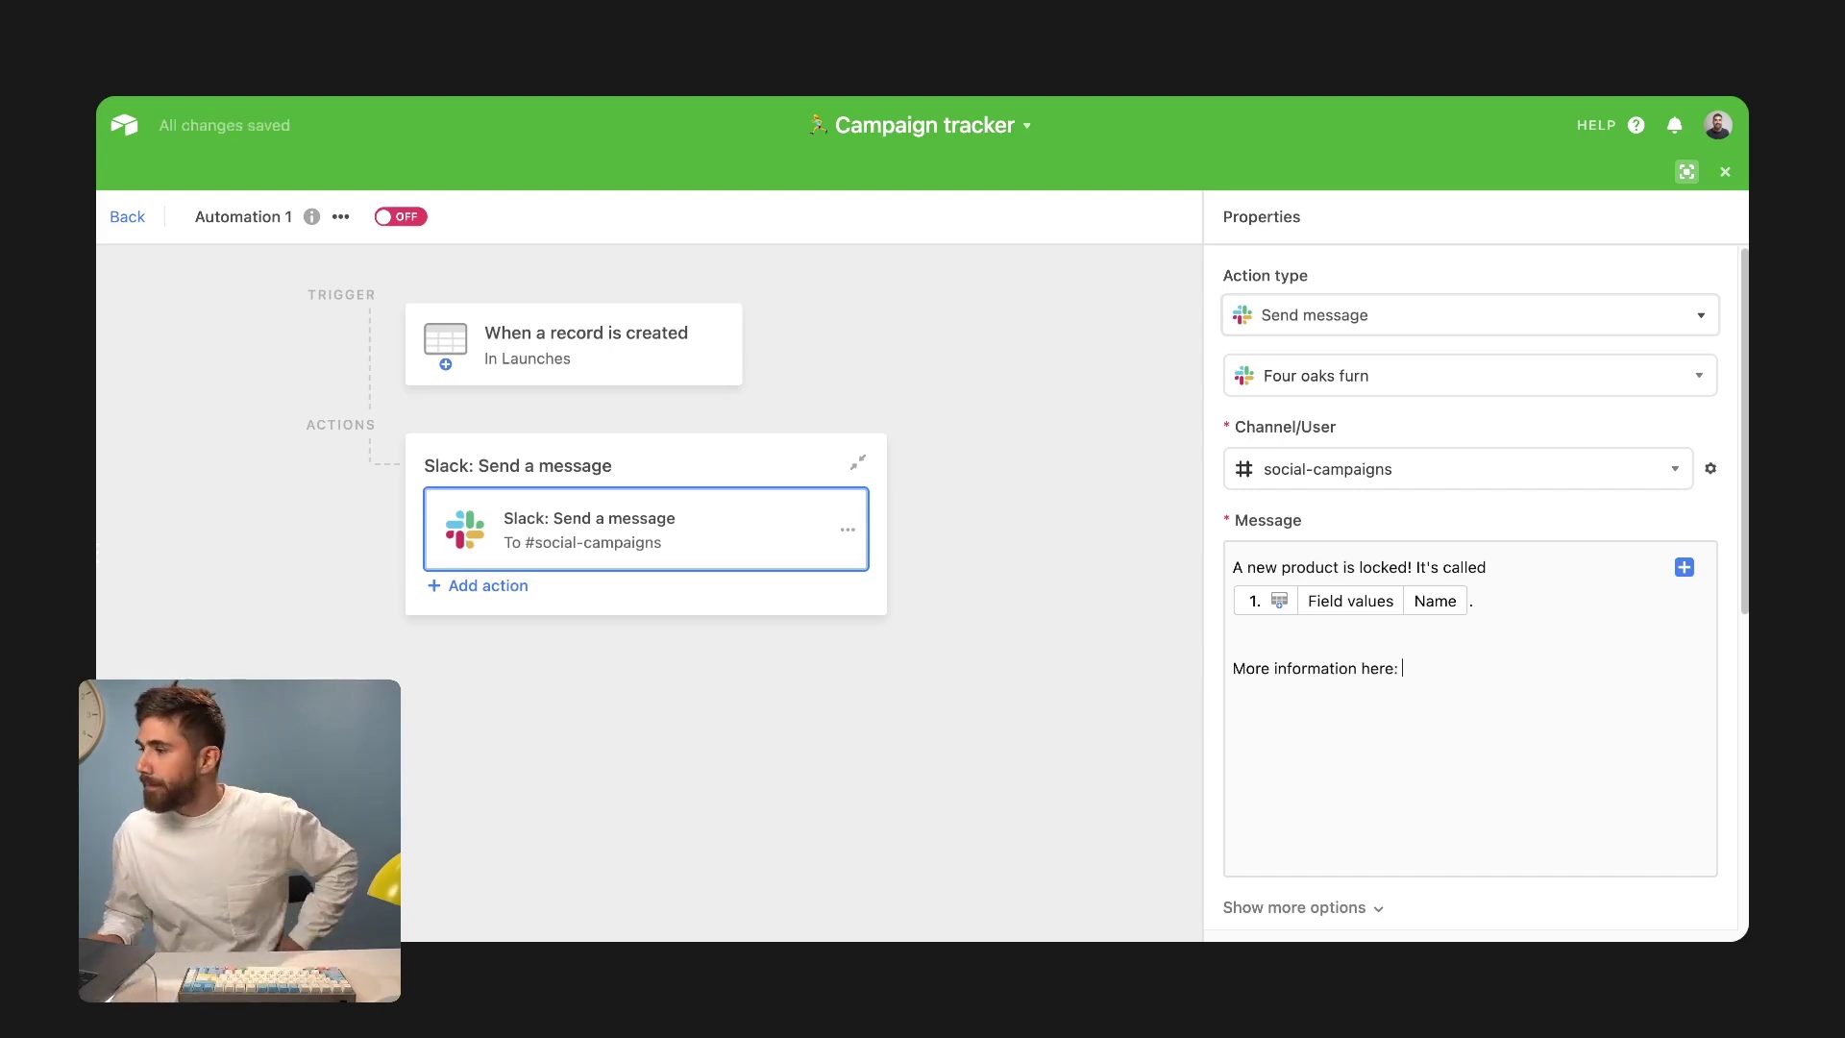
left_click(1683, 568)
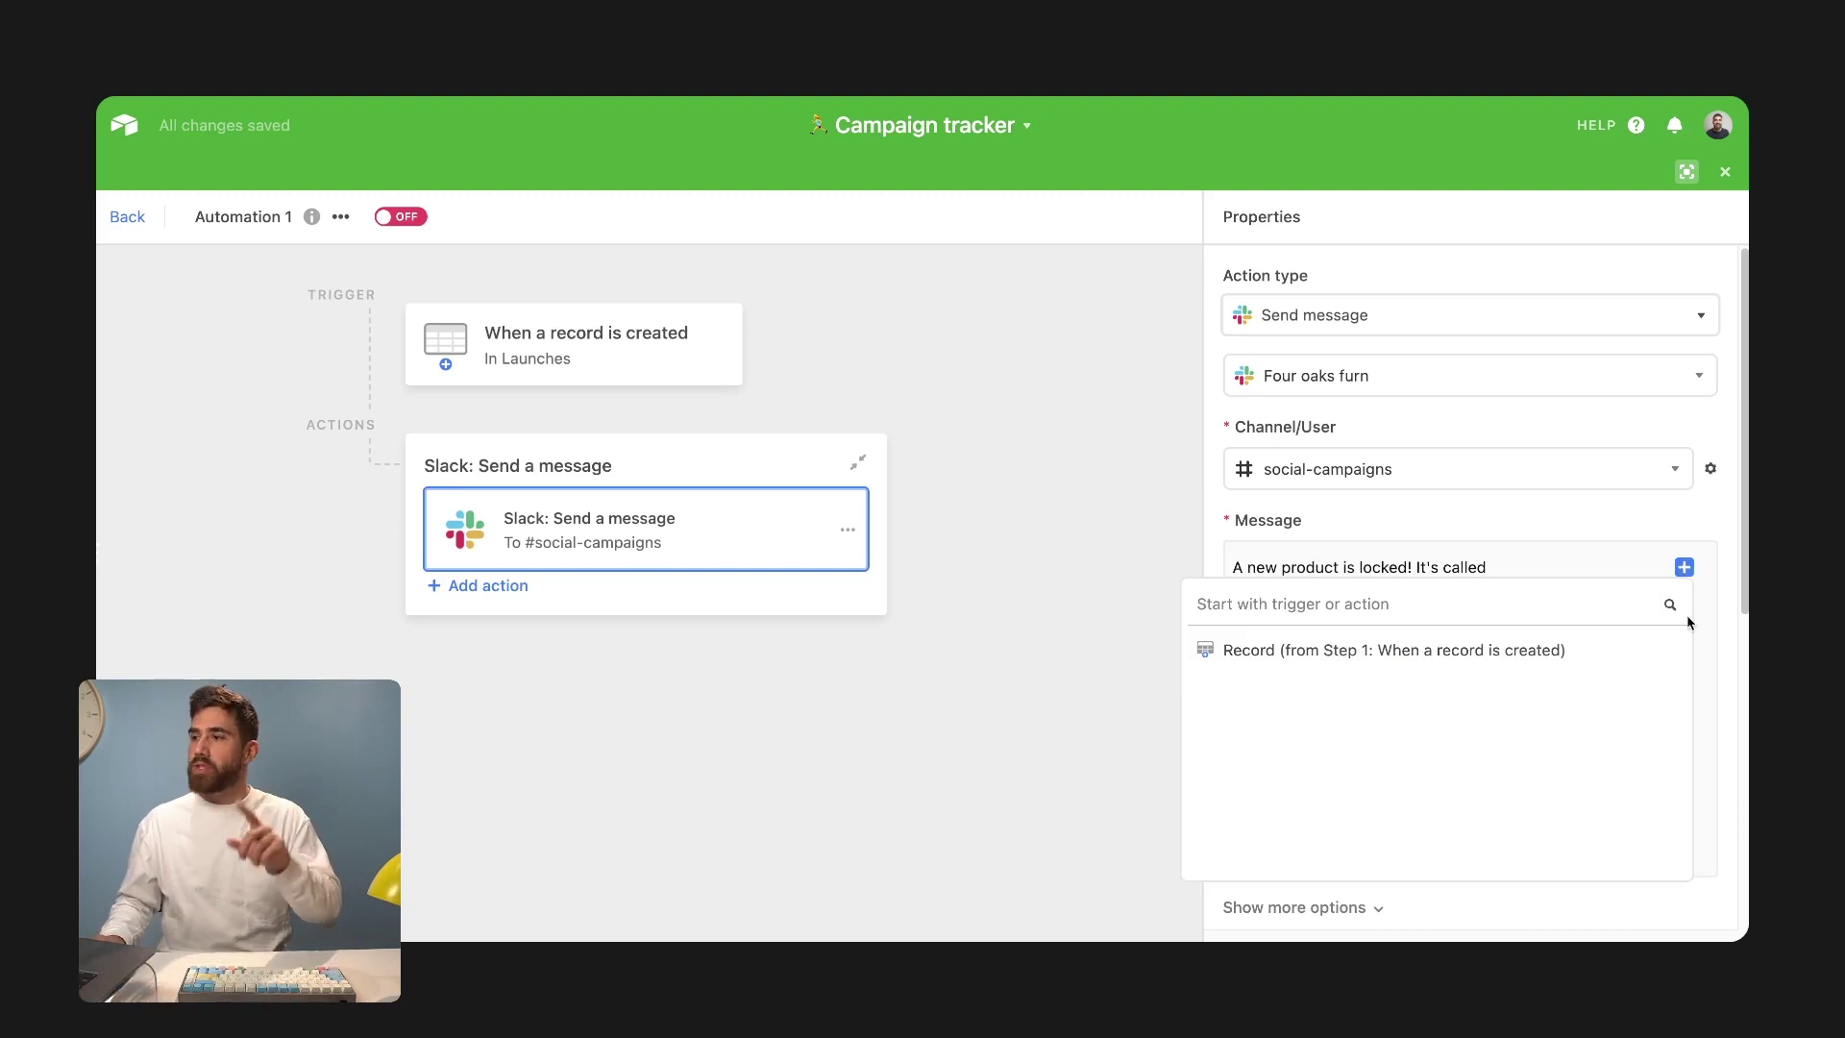
left_click(1630, 650)
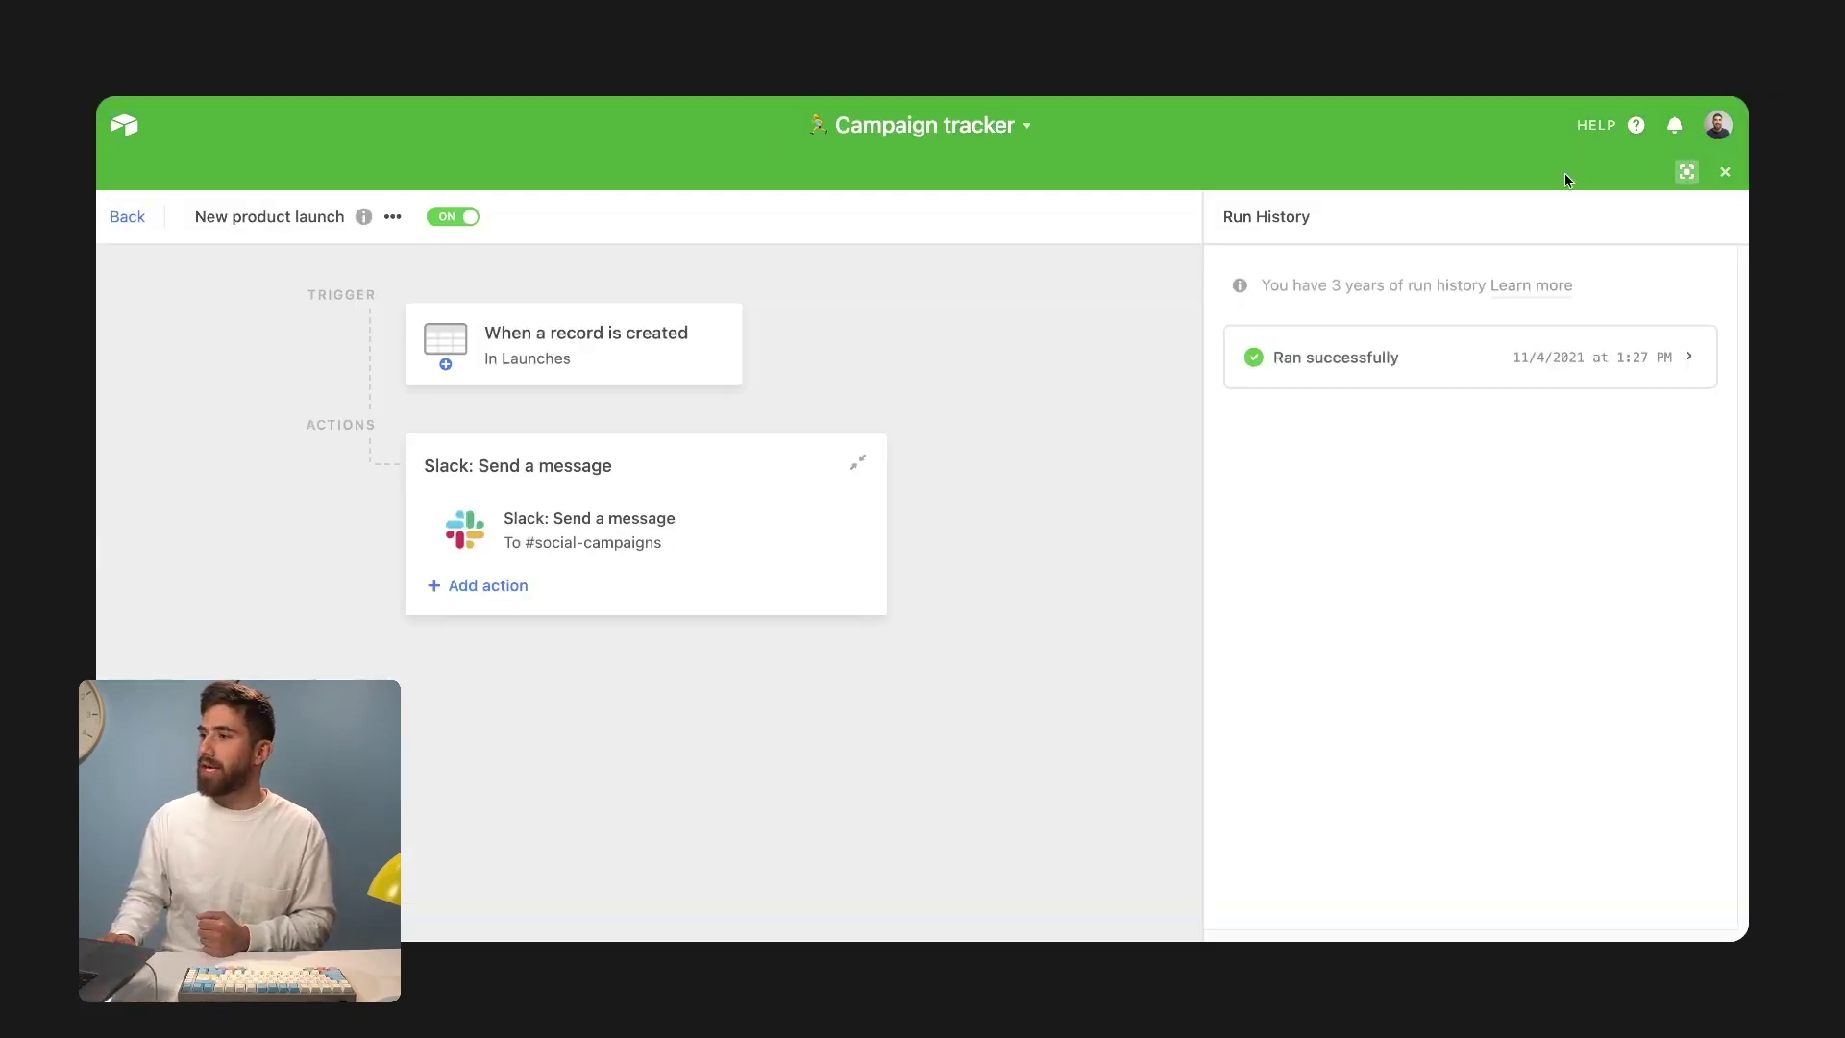
Close the automation editor and start a new table synced from another base.
left_click(1725, 171)
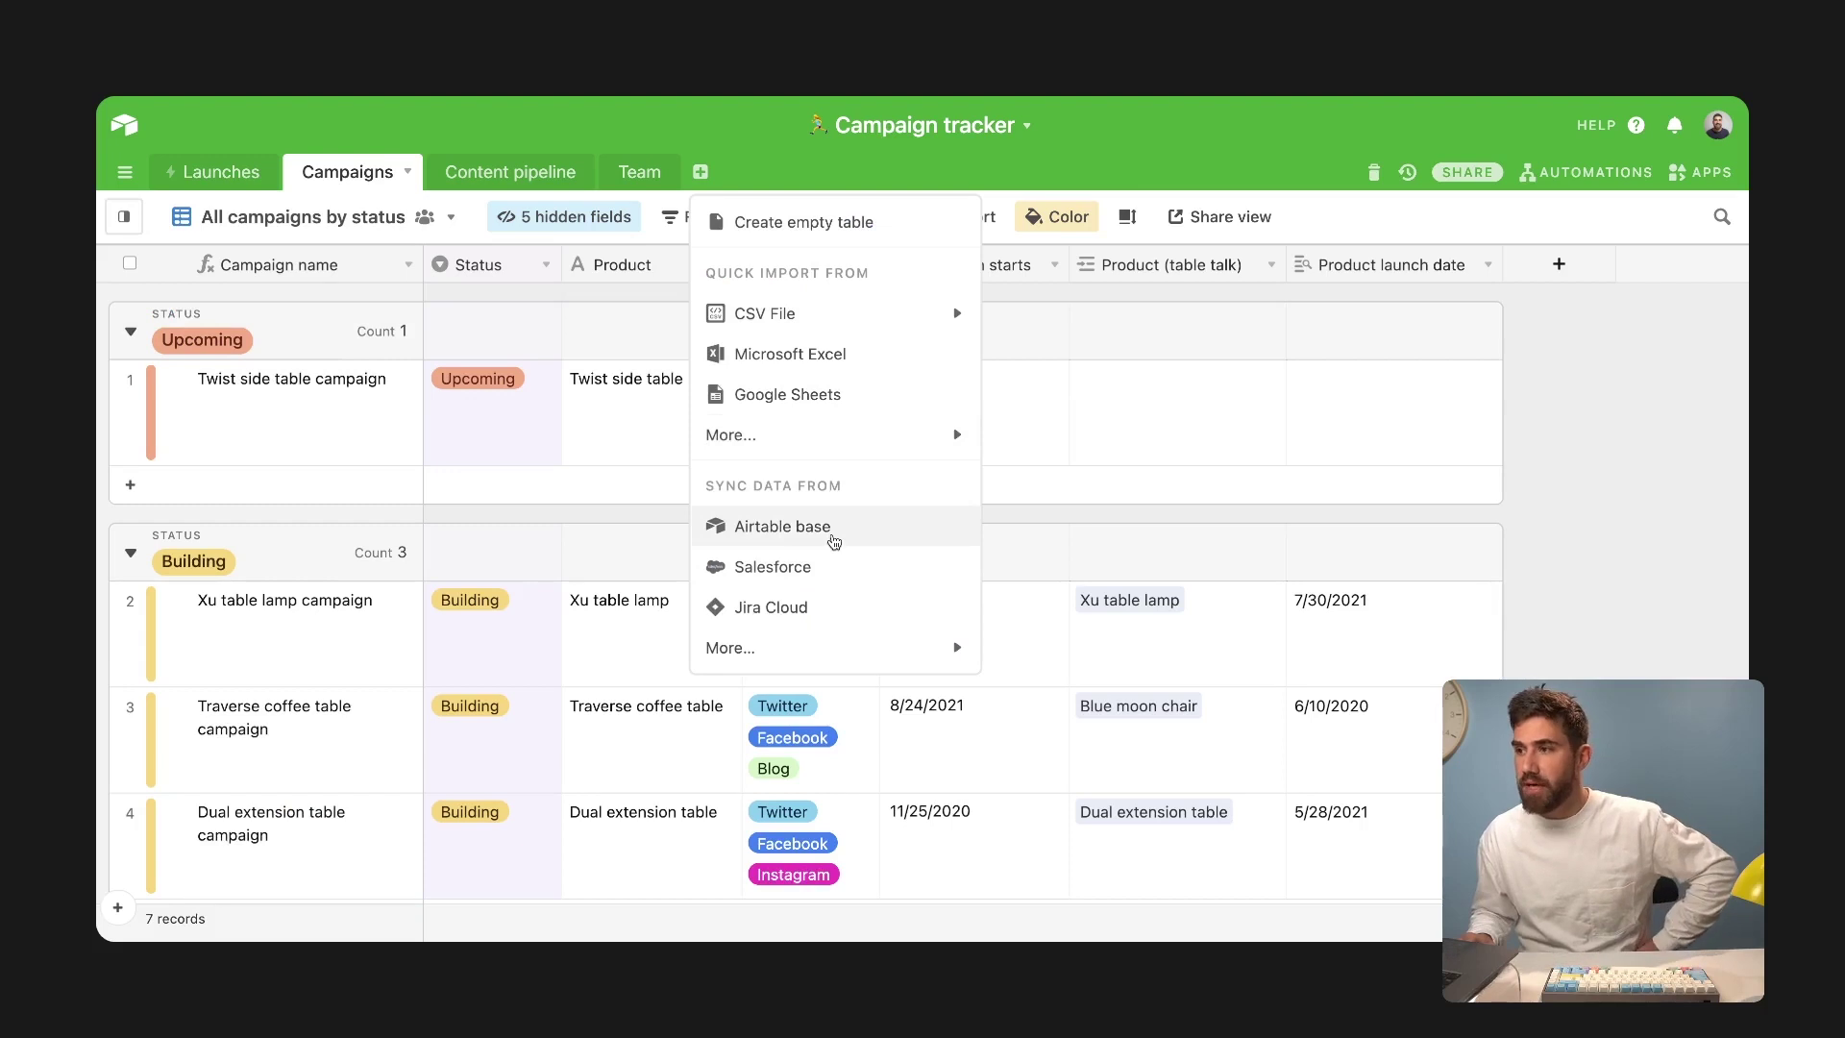
left_click(833, 541)
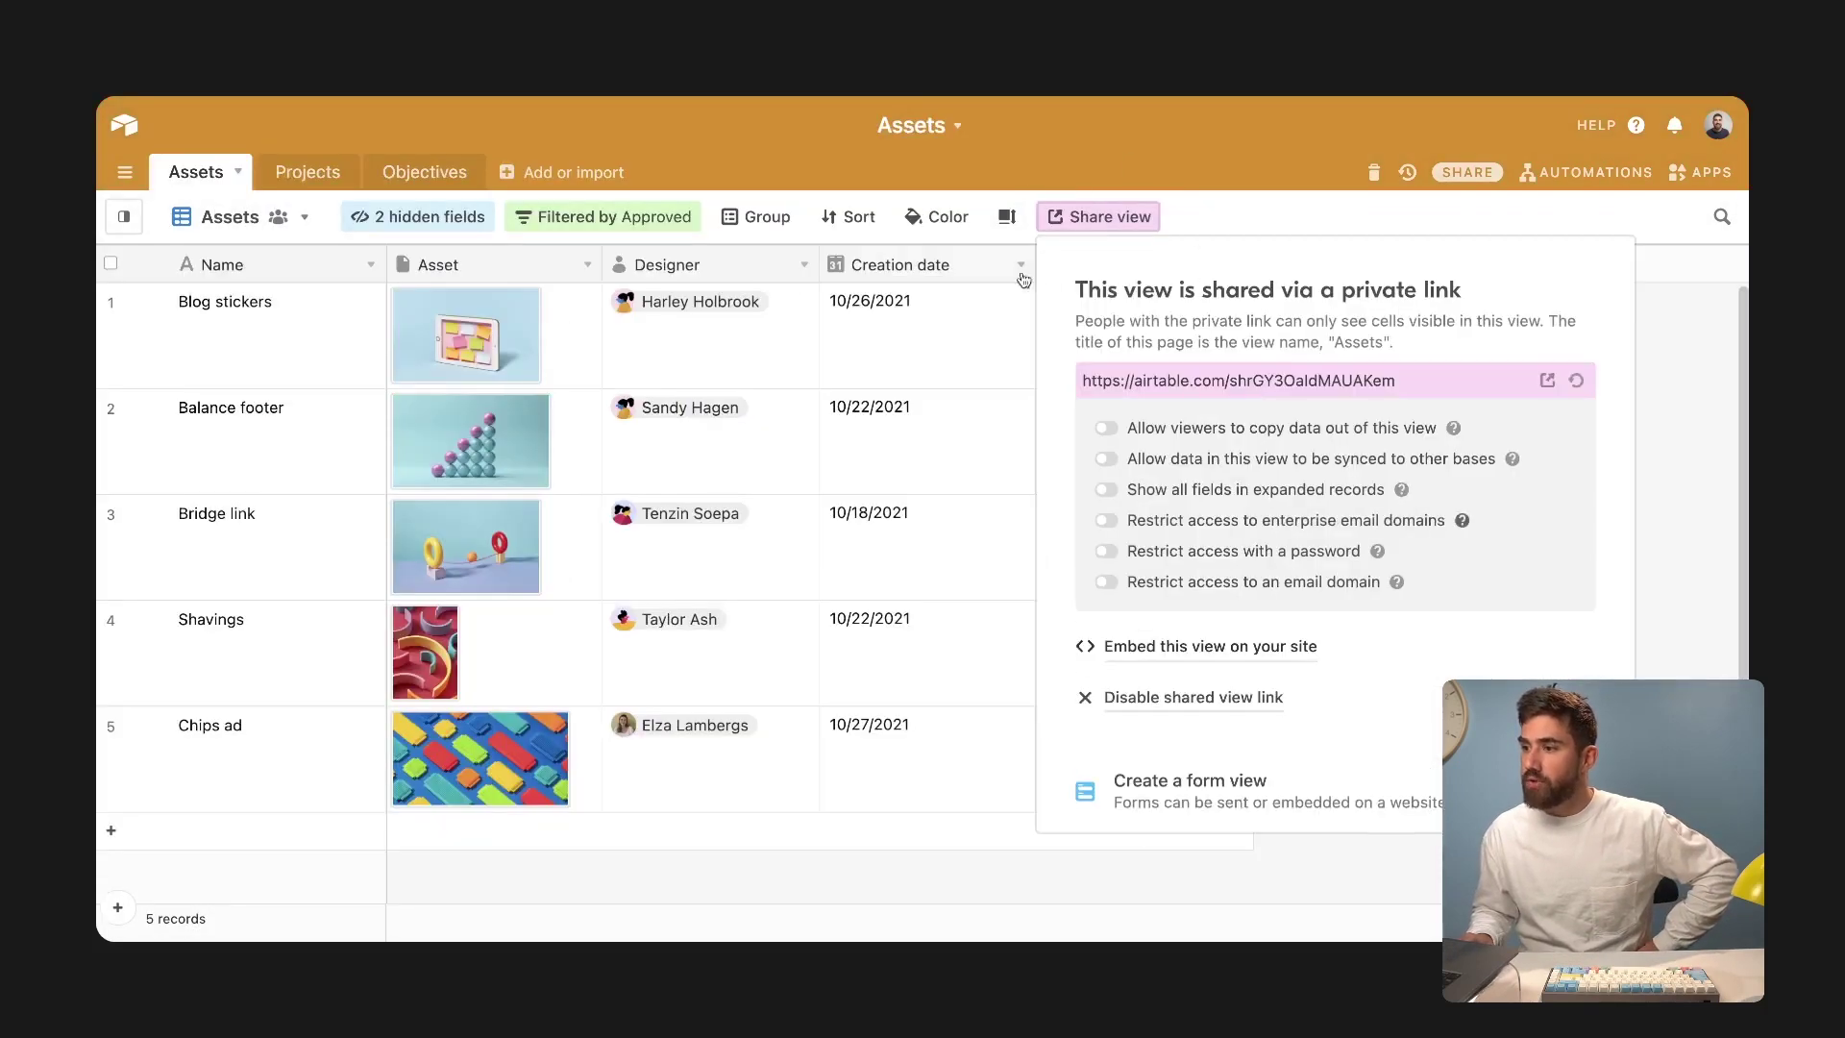
Enable syncing on the Assets view, paste its link, and create the synced Assets table.
left_click(1117, 462)
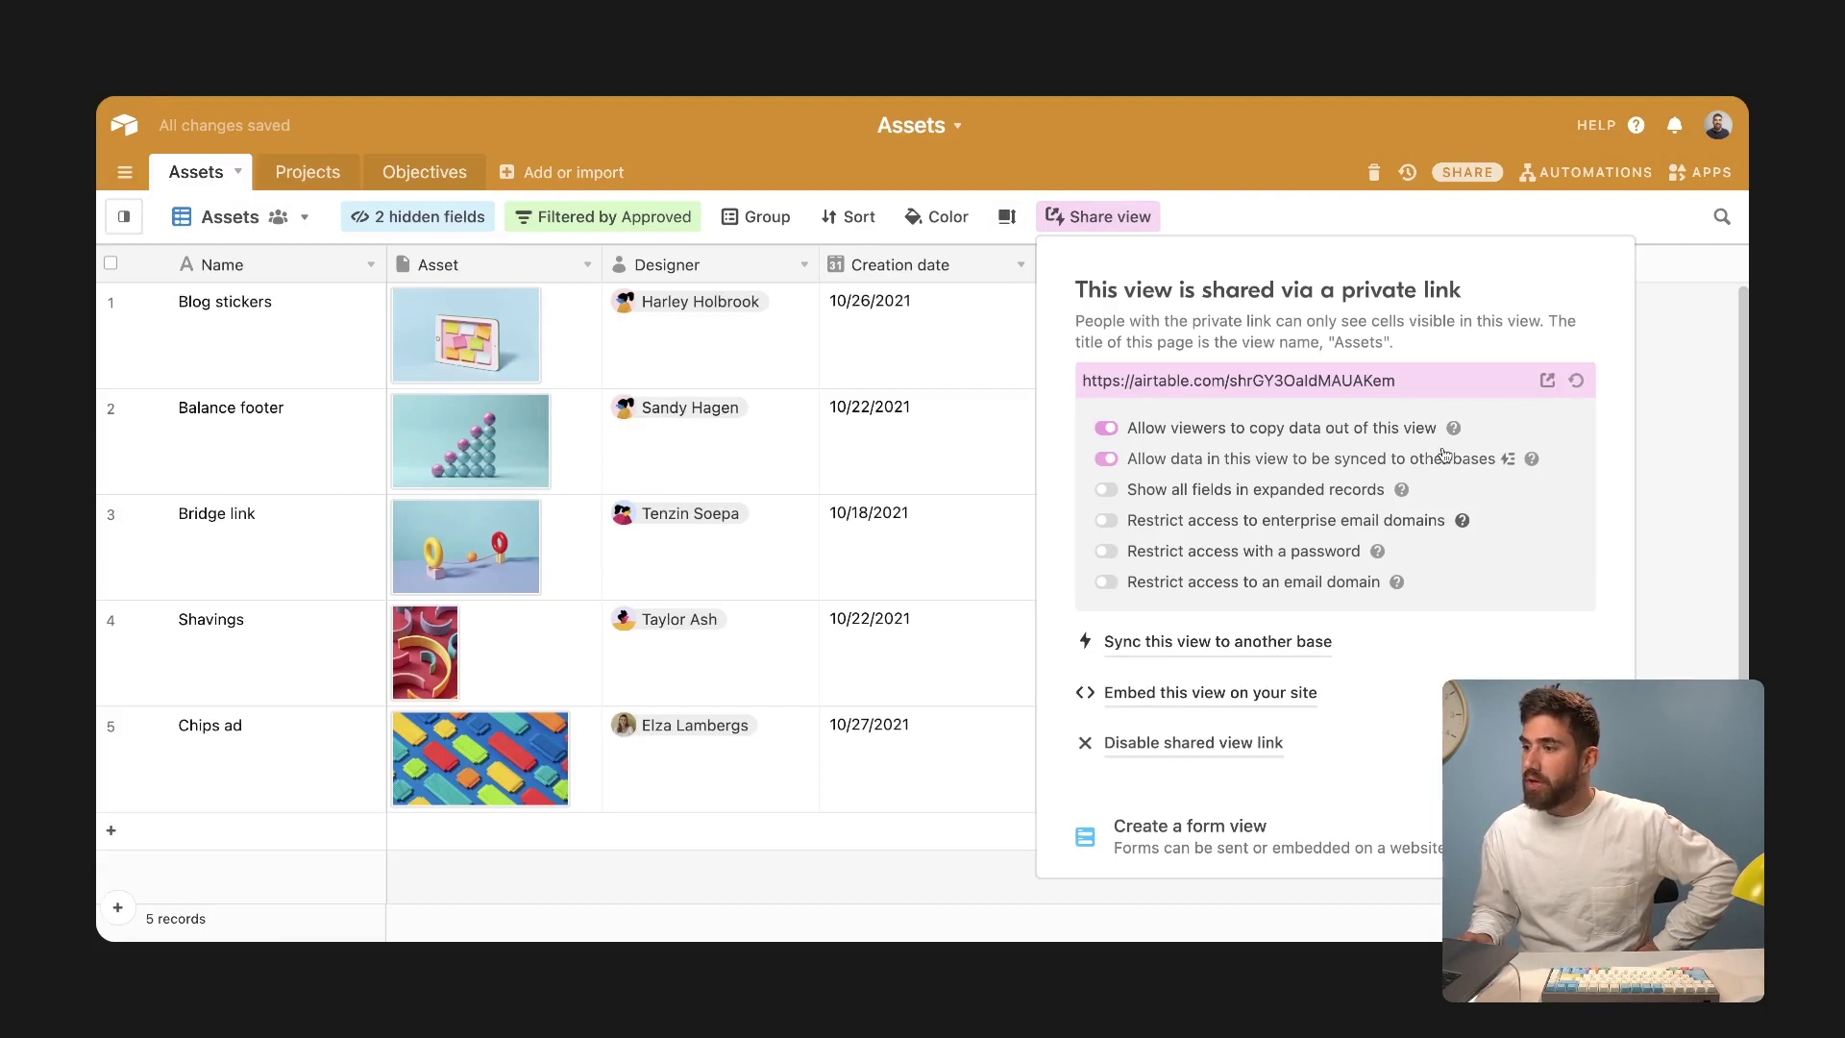
left_click(1469, 376)
key("ctrl+c")
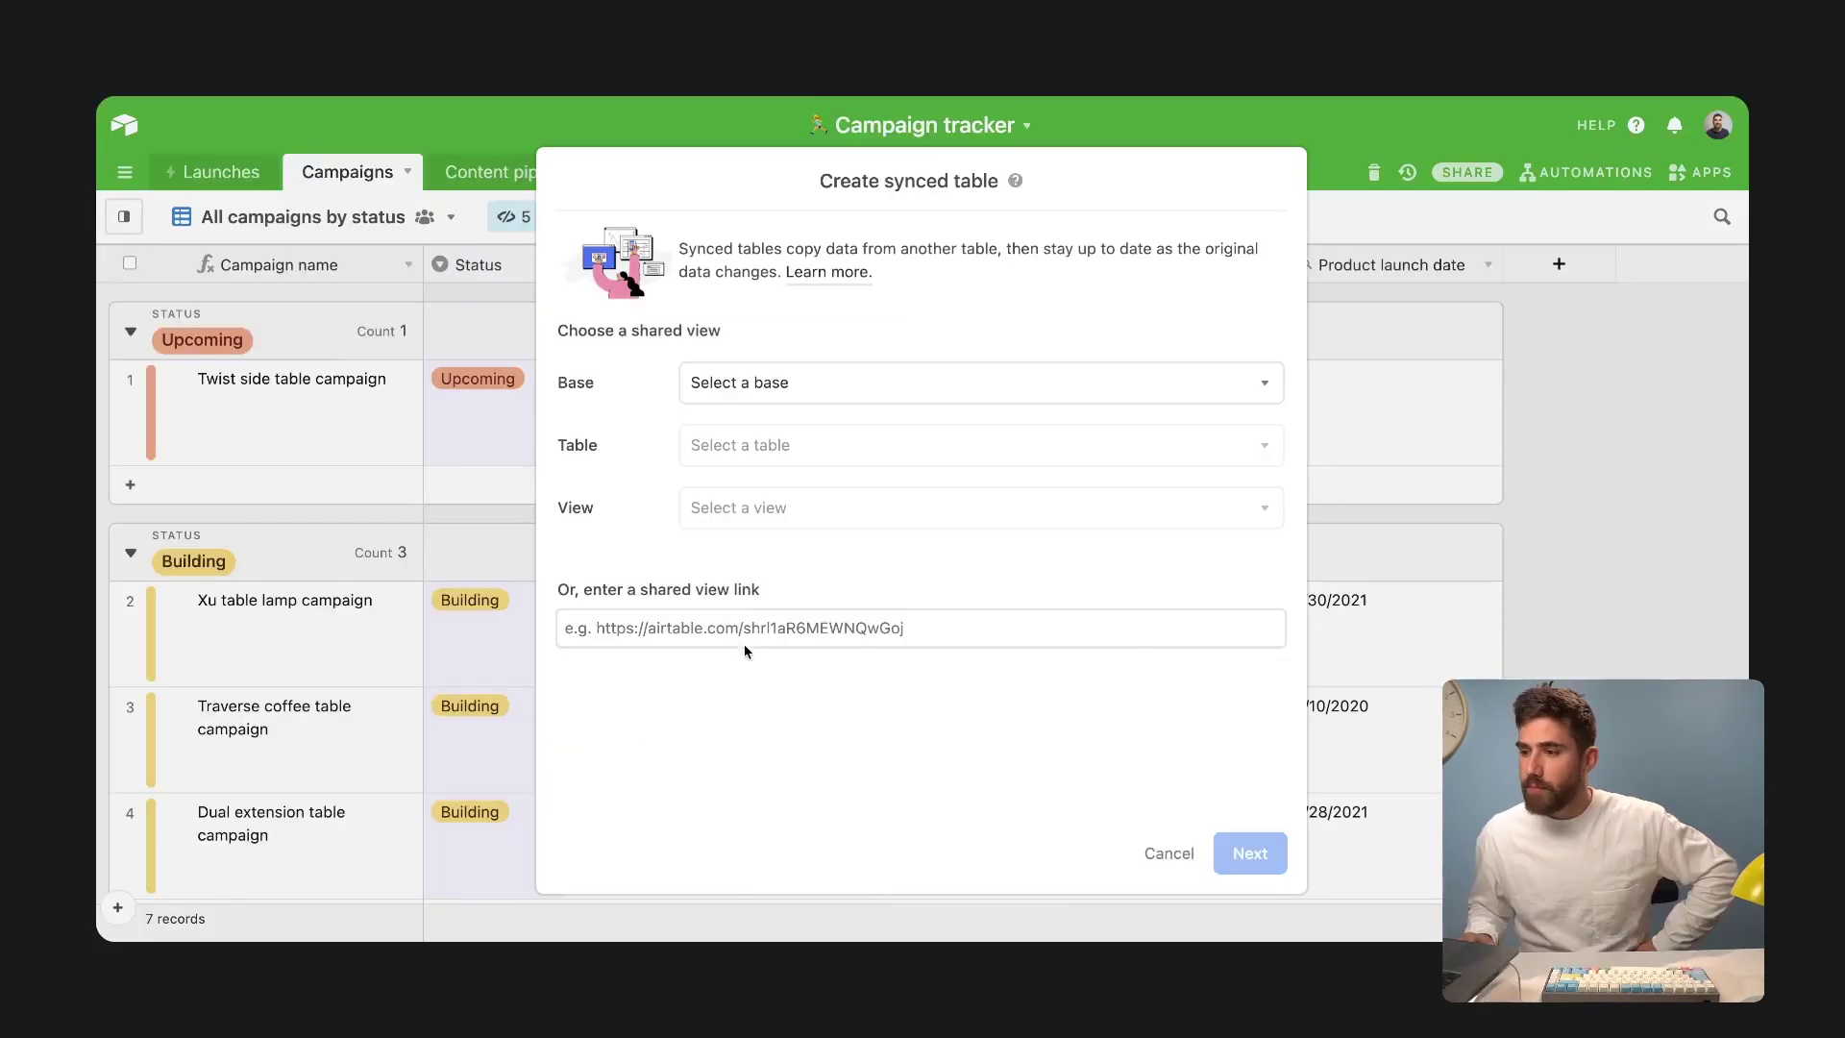
left_click(743, 626)
key("ctrl+v")
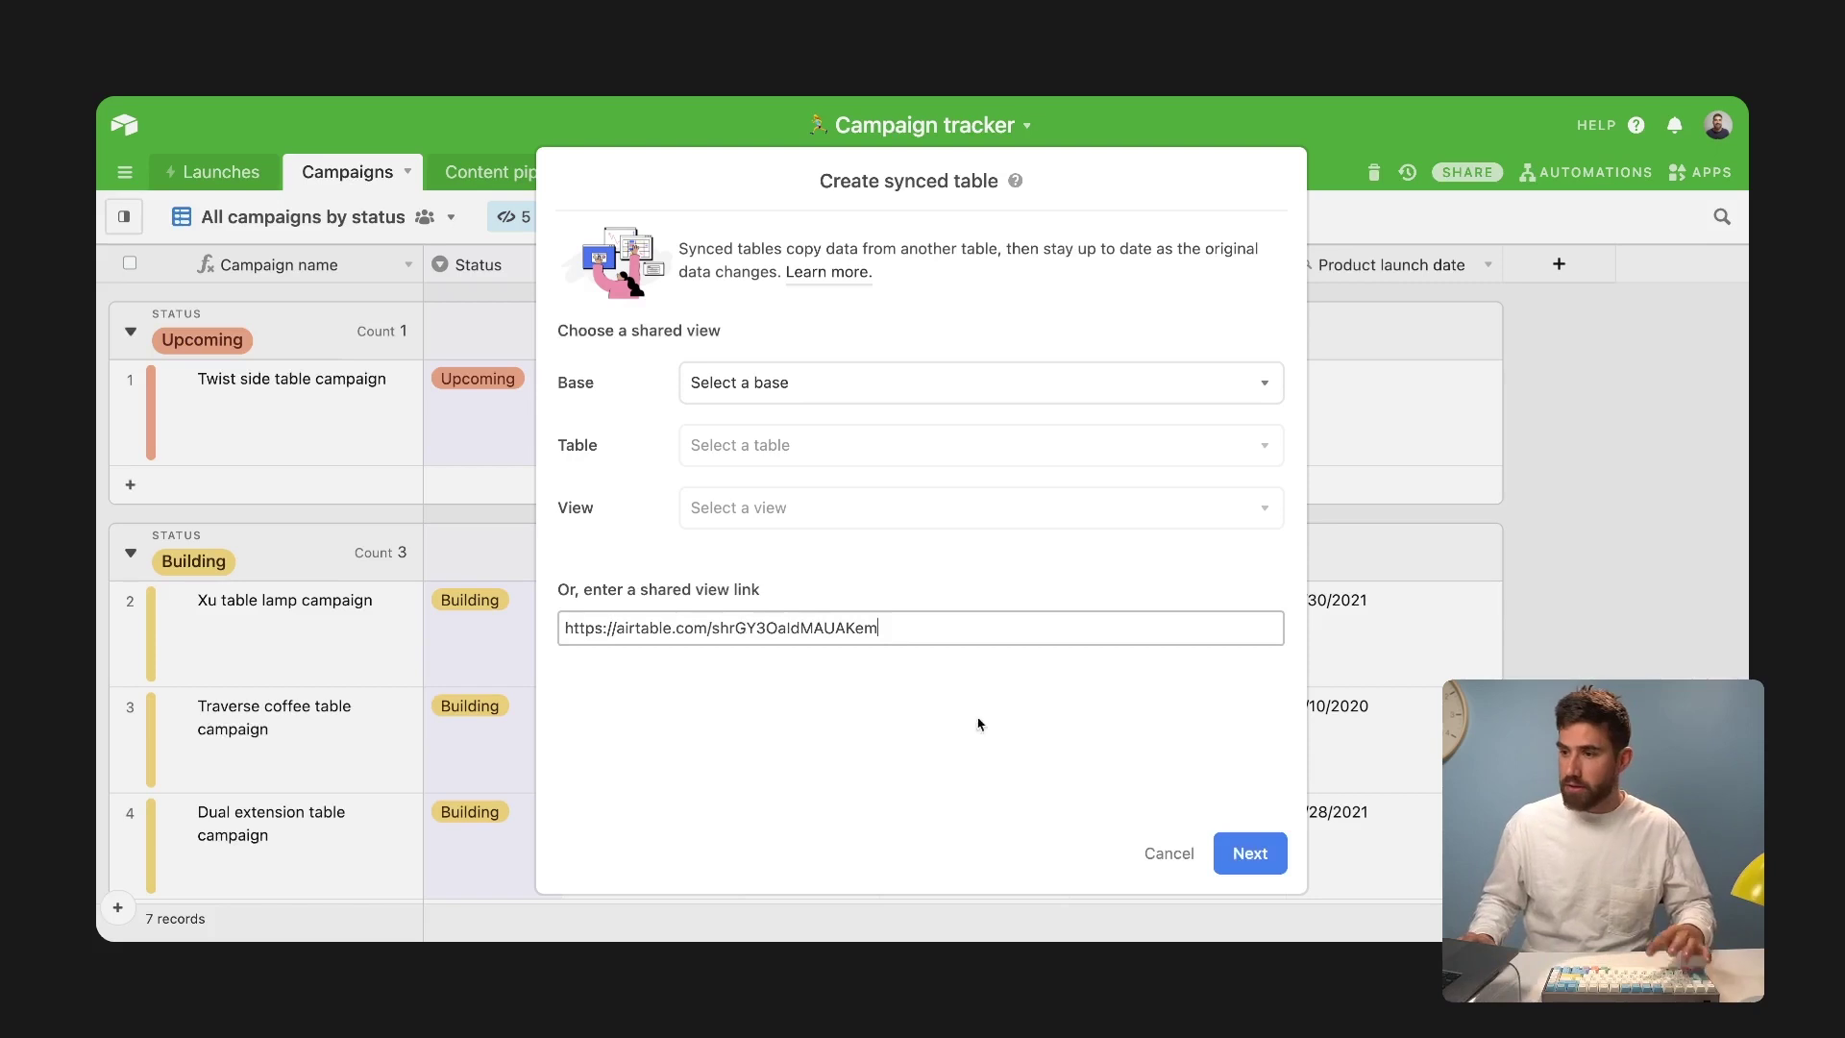
left_click(1253, 861)
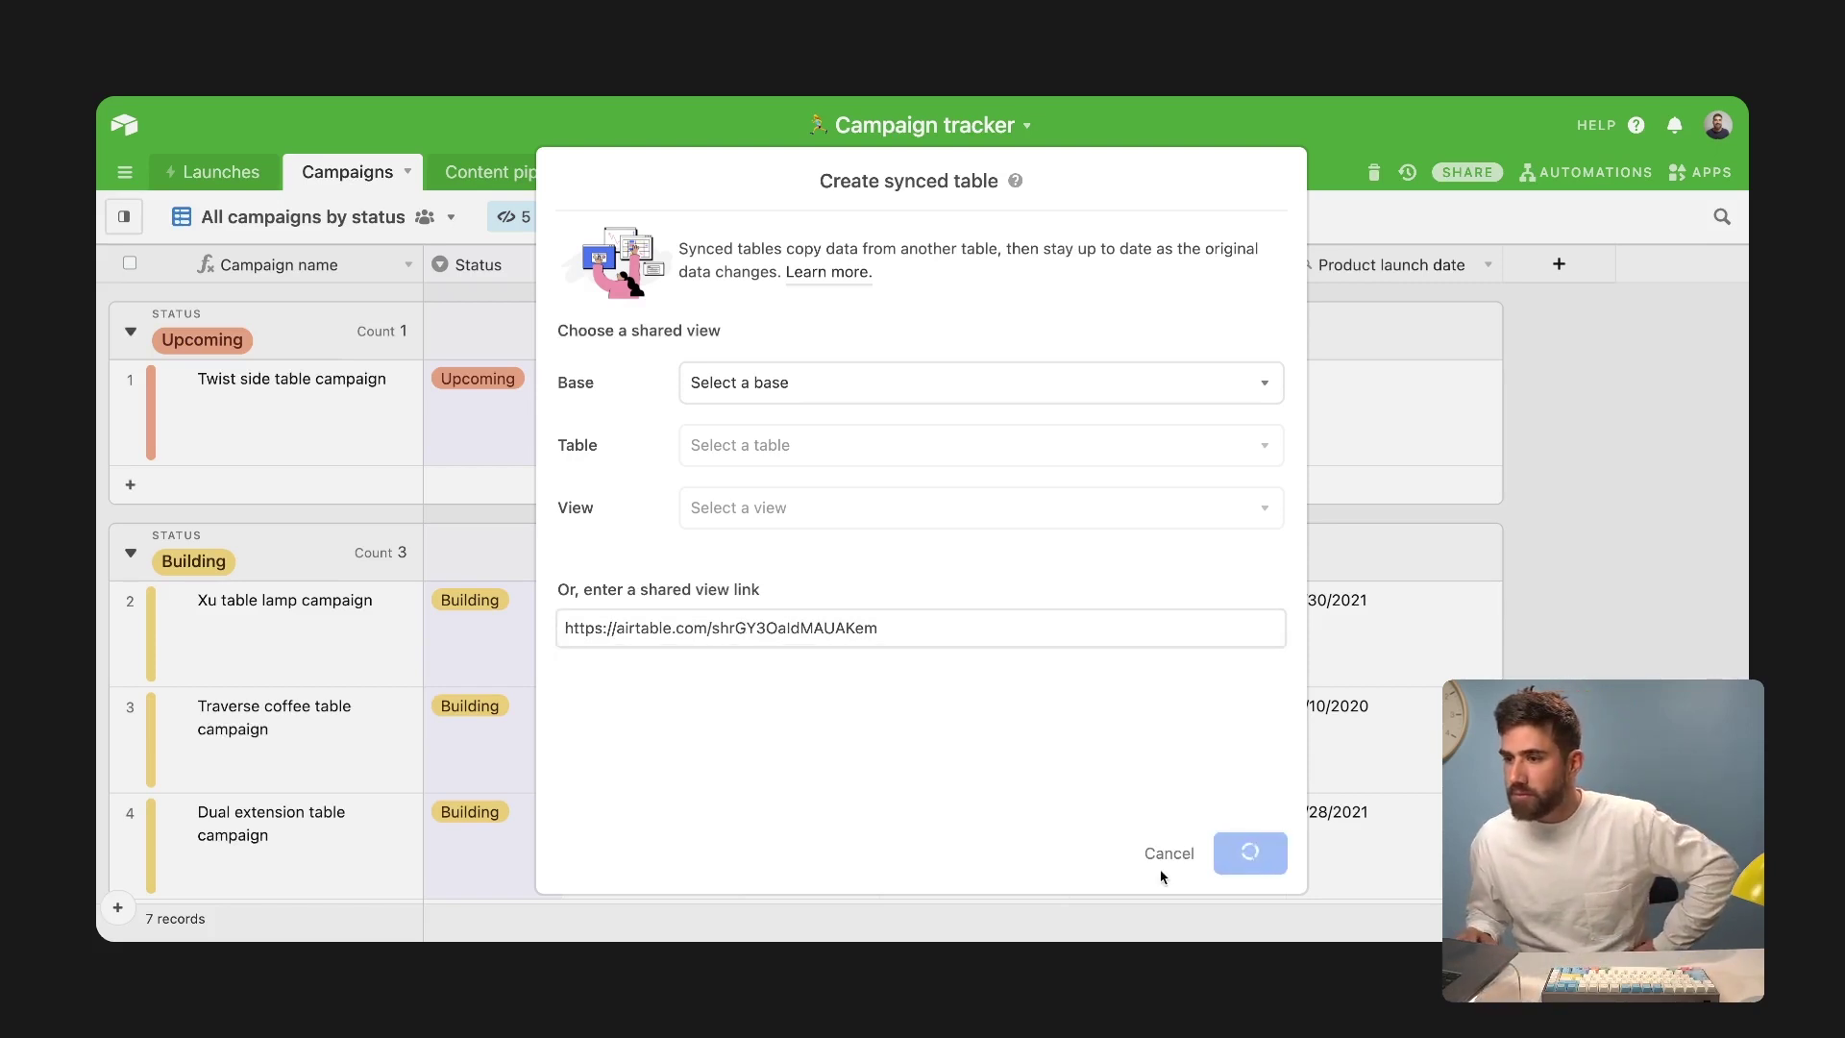
left_click(1278, 856)
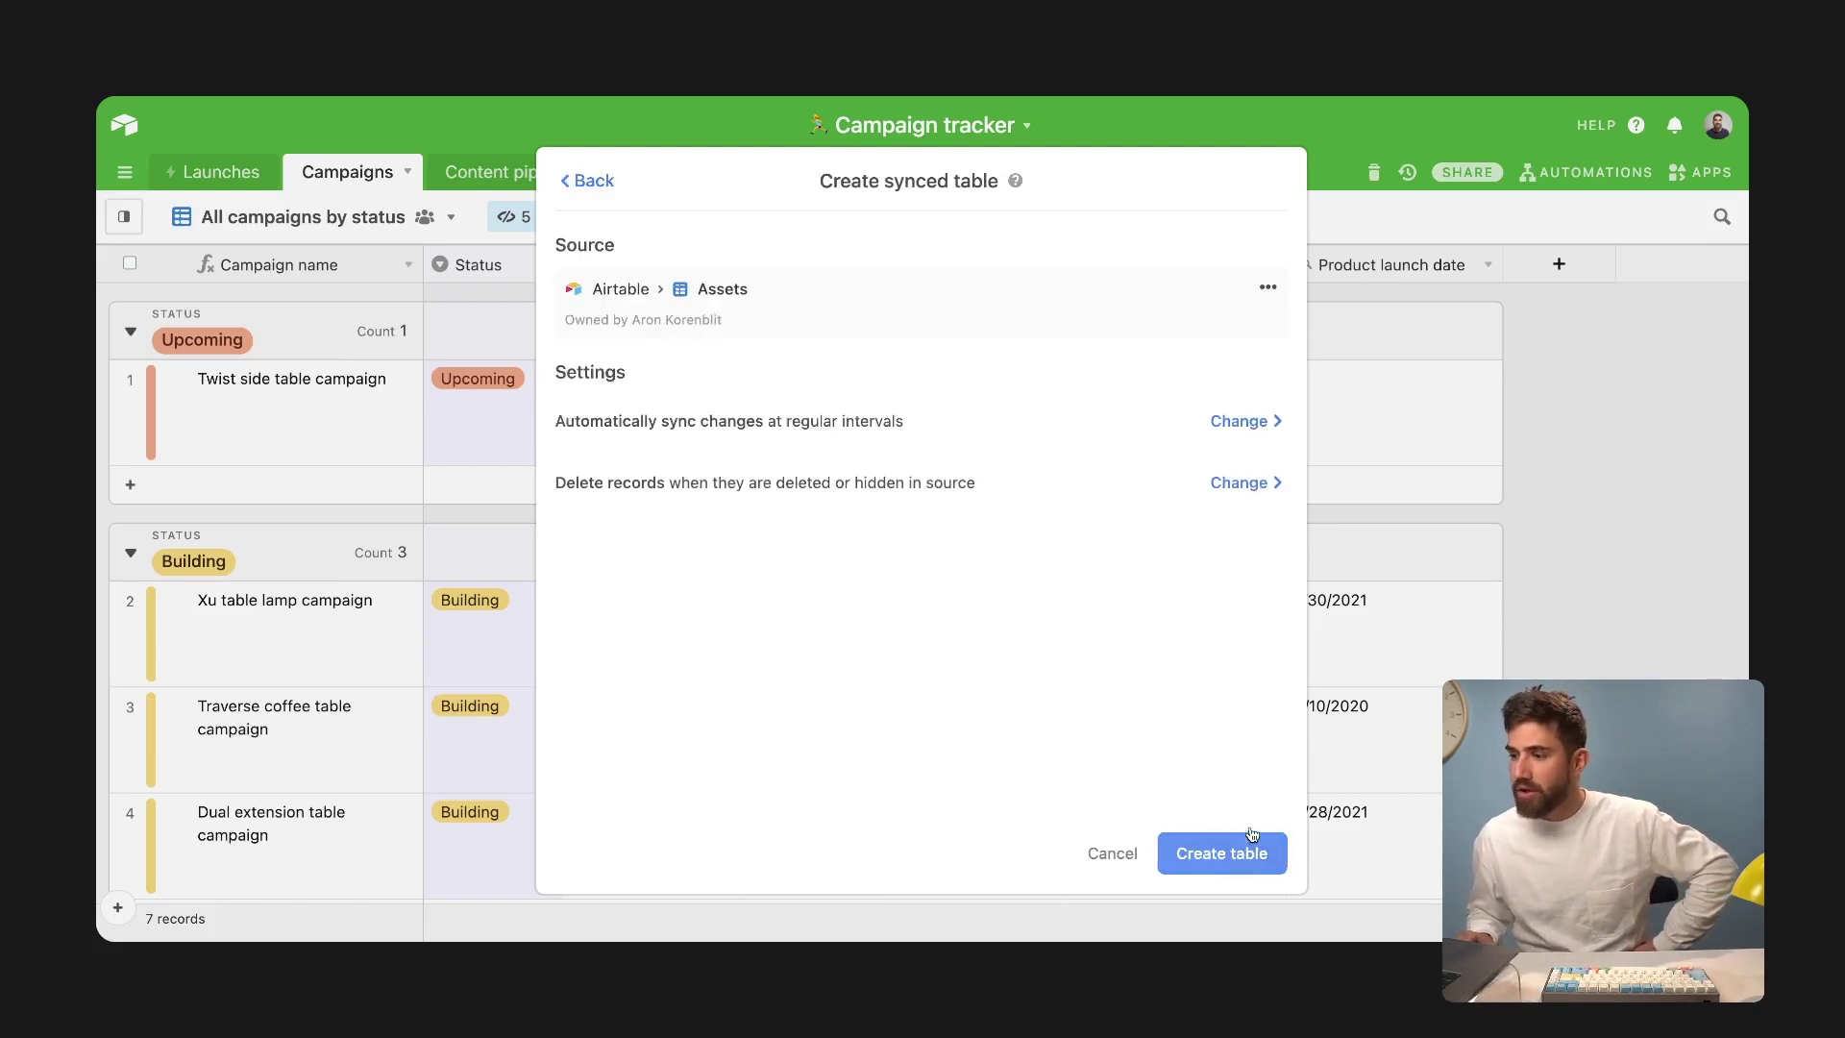
left_click(1274, 859)
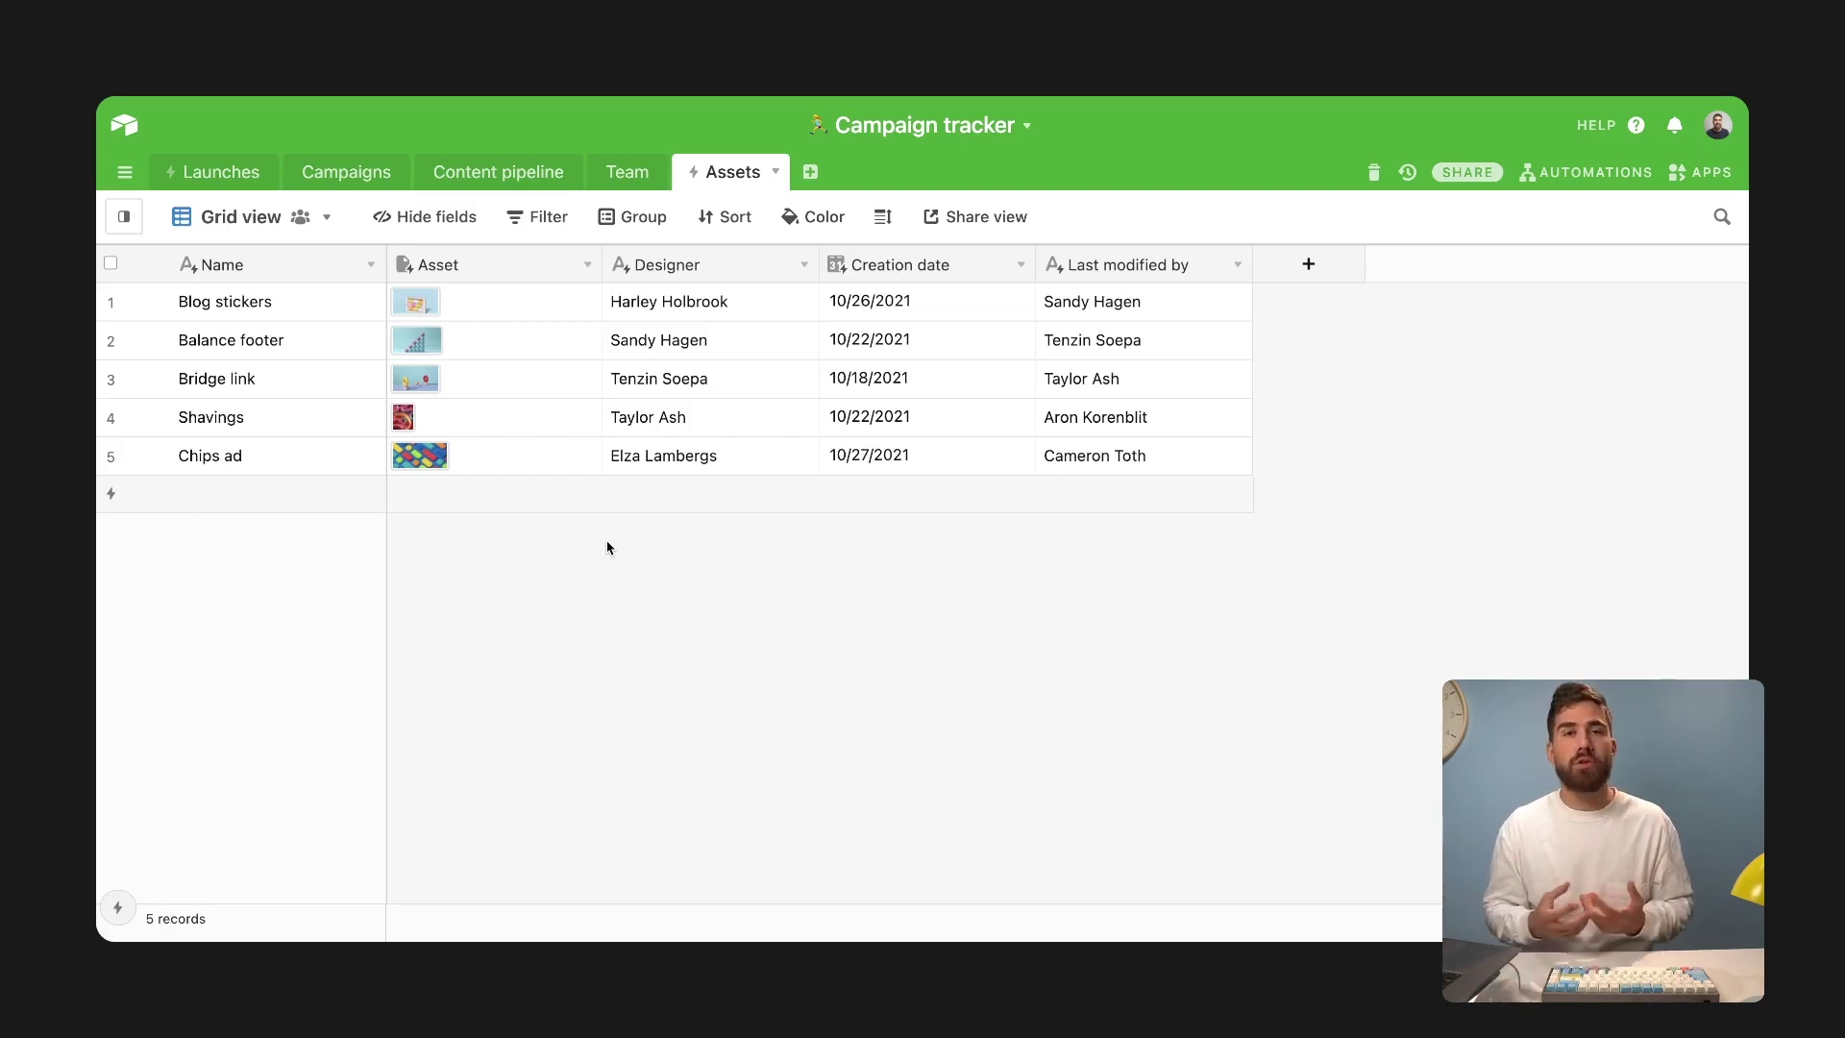
Sync additional Assets records from the Box Design assets folder and select their Designer cells.
left_click(774, 170)
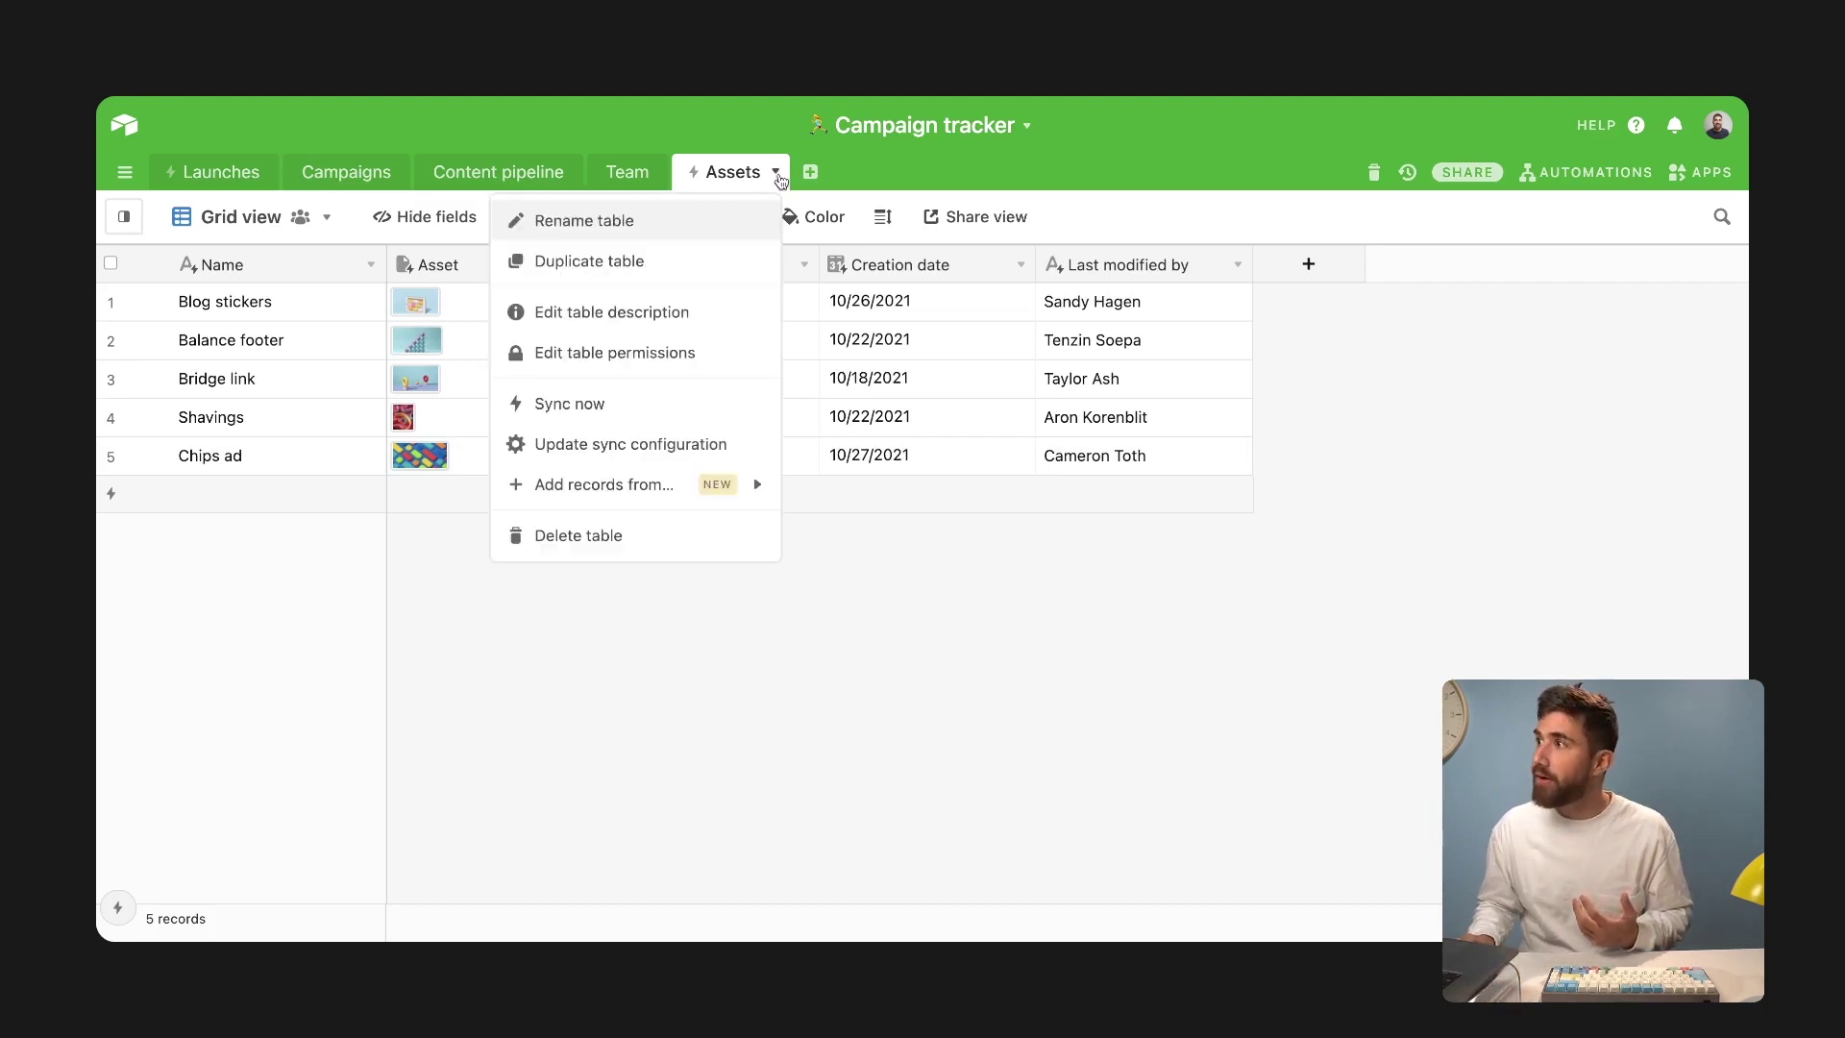
mouse_move(655, 478)
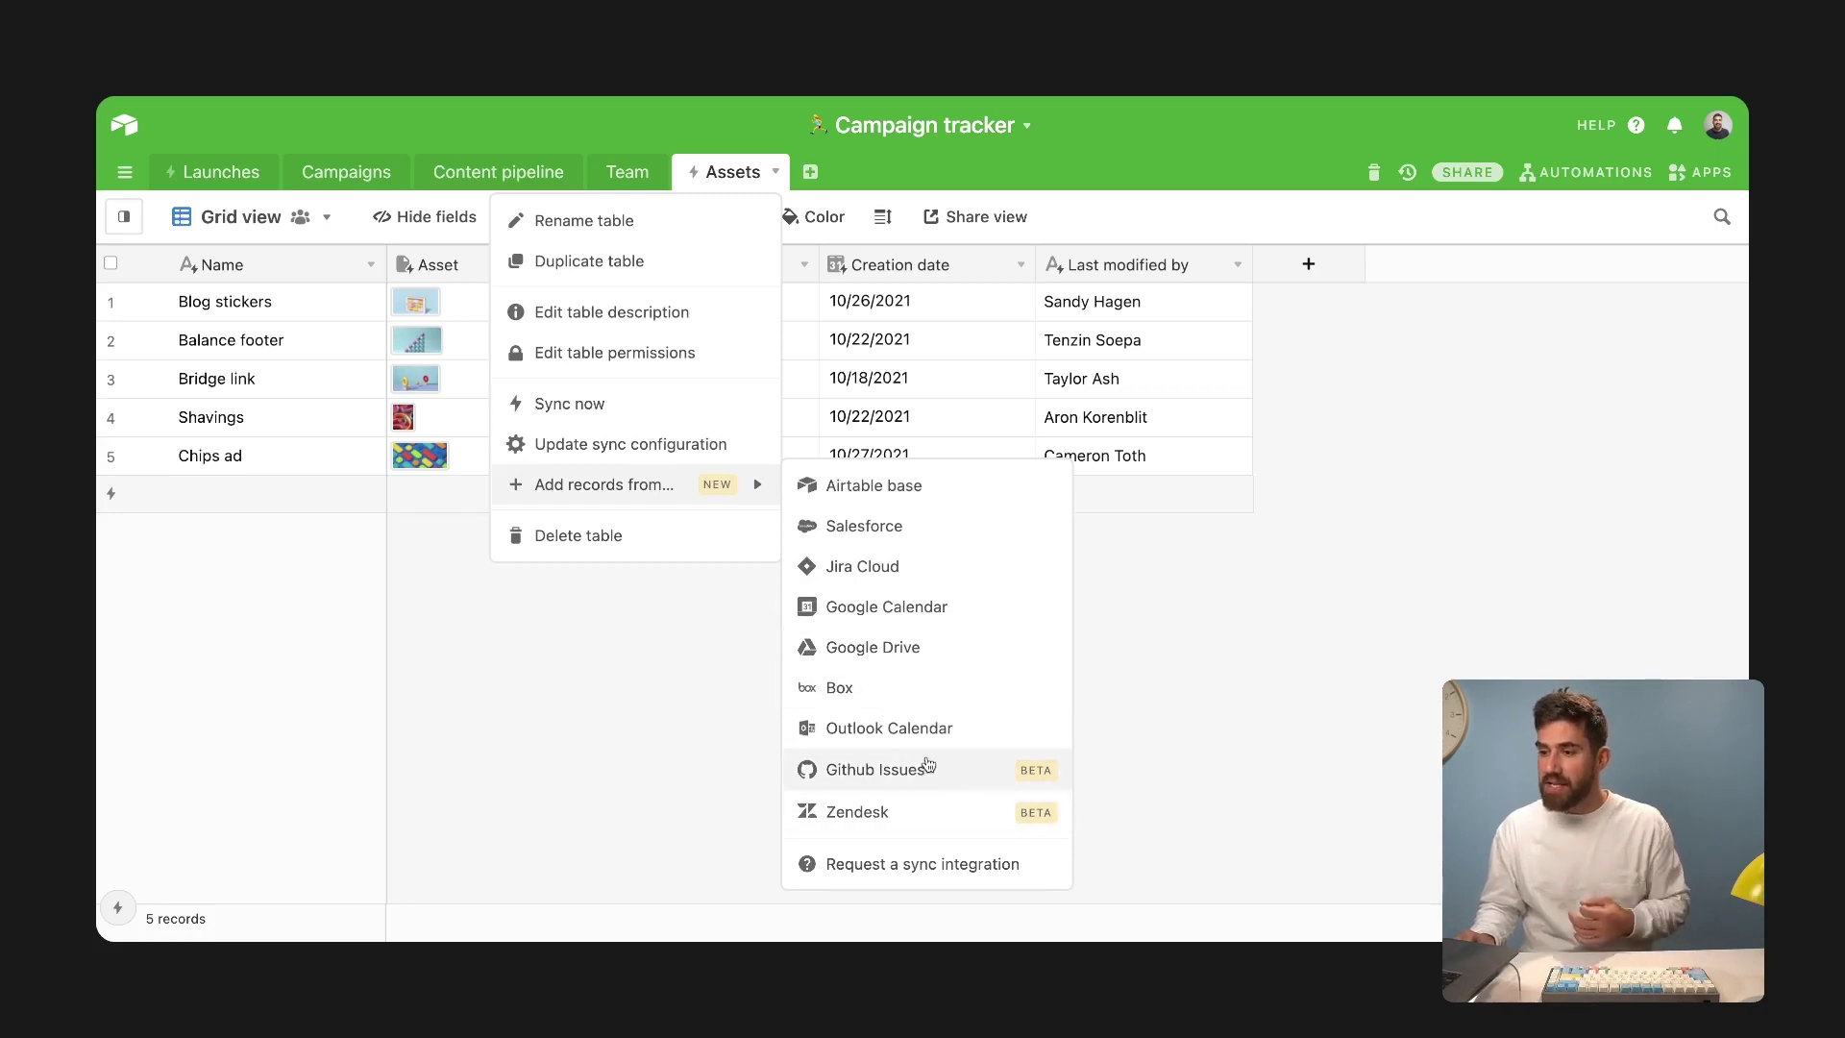
left_click(913, 700)
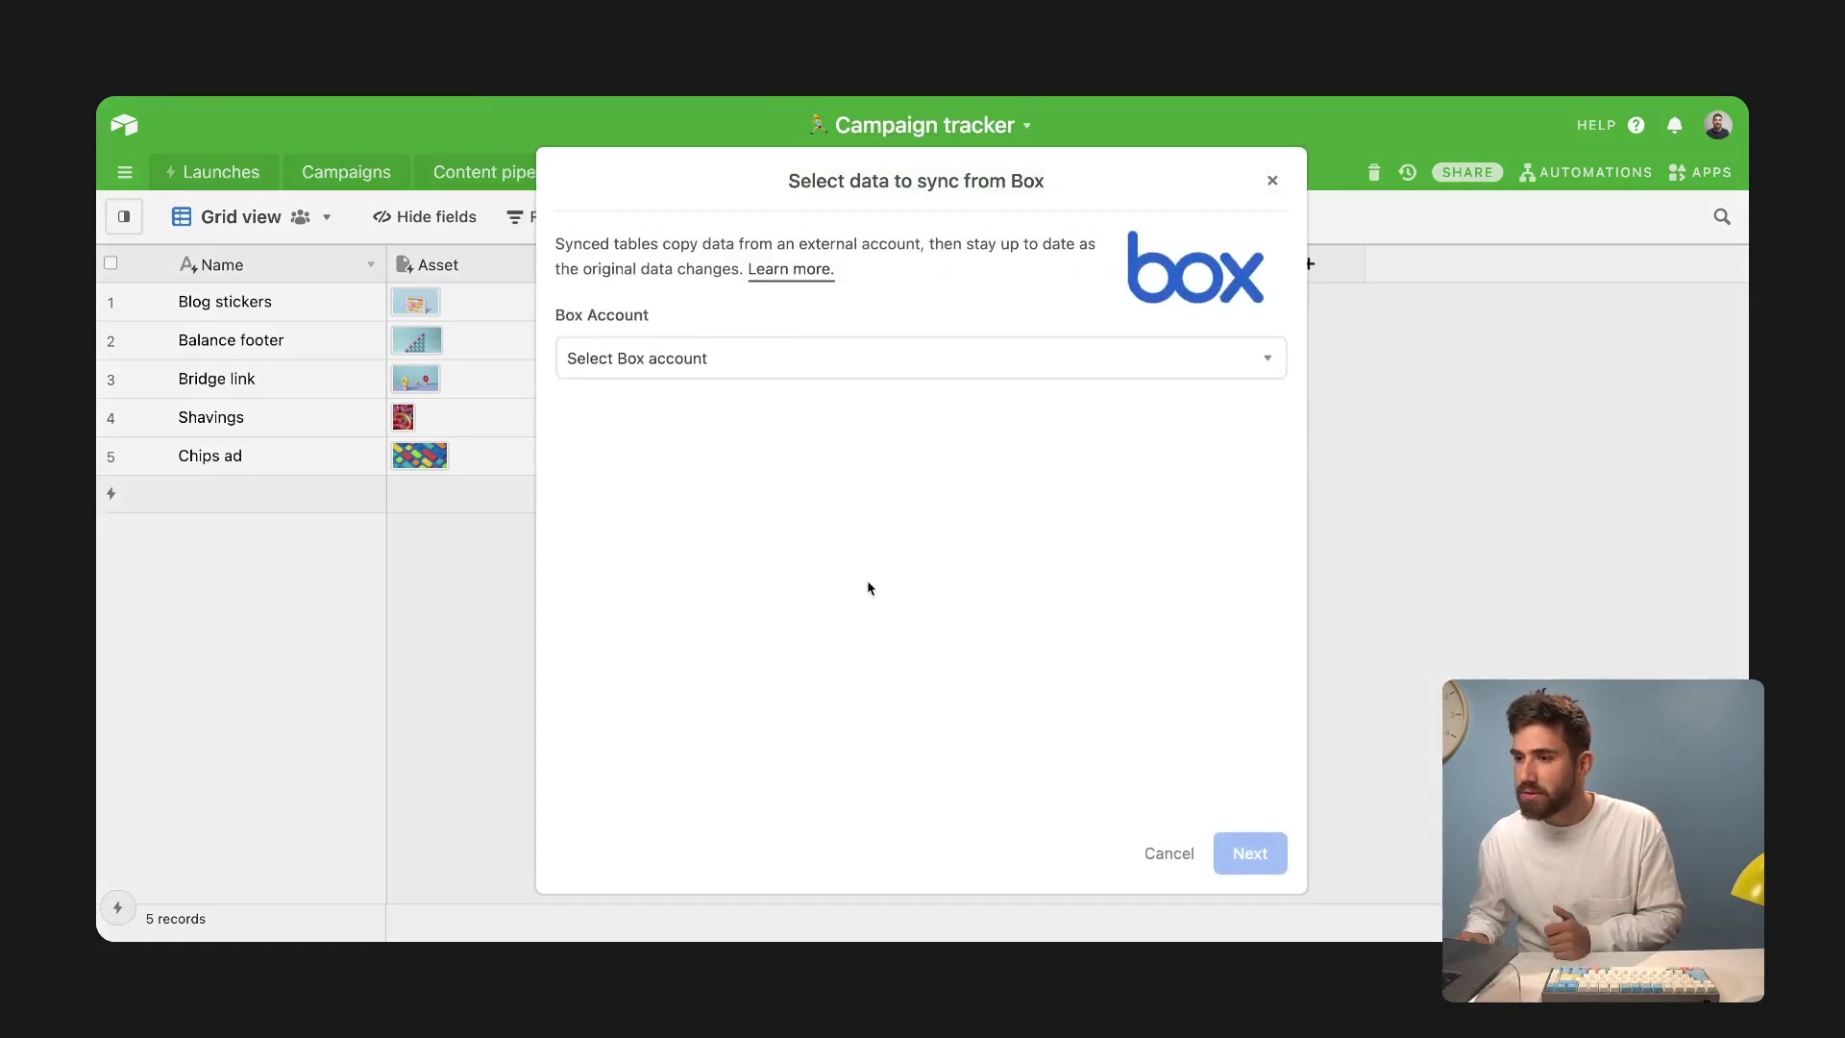
left_click(713, 376)
left_click(1094, 473)
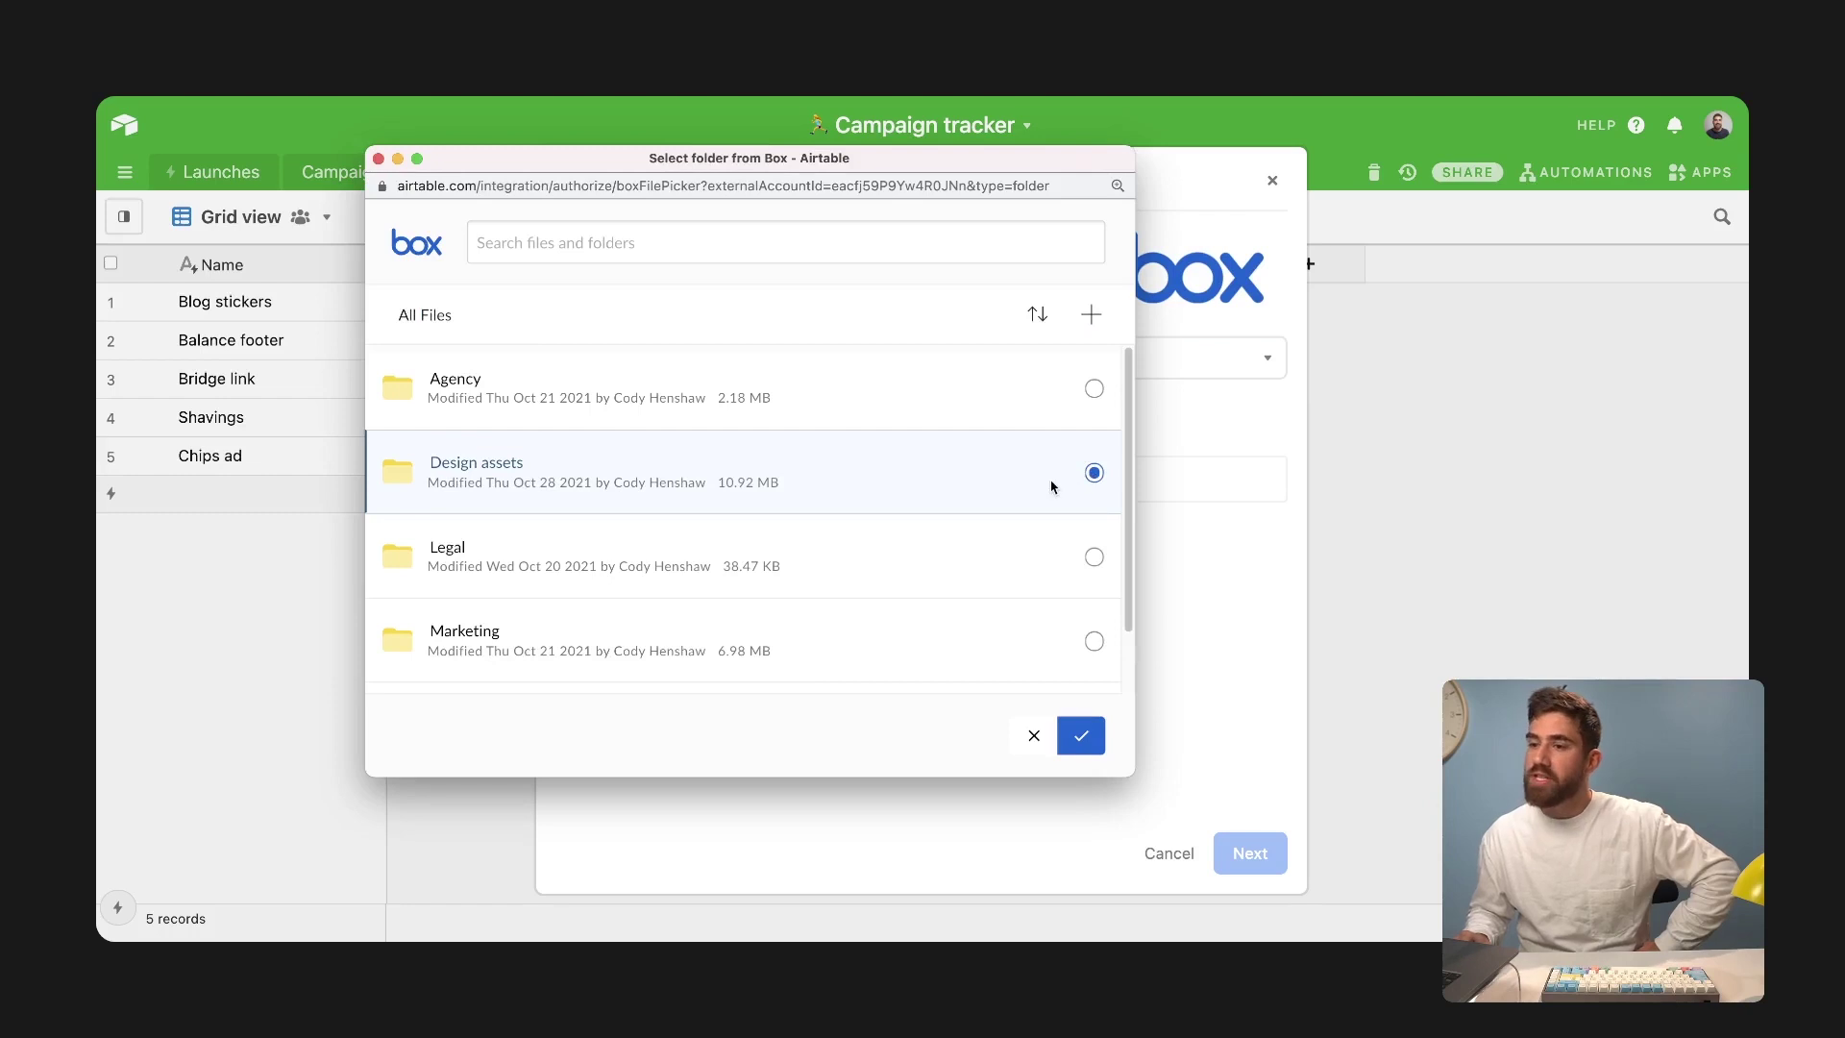
left_click(1081, 735)
left_click(1244, 852)
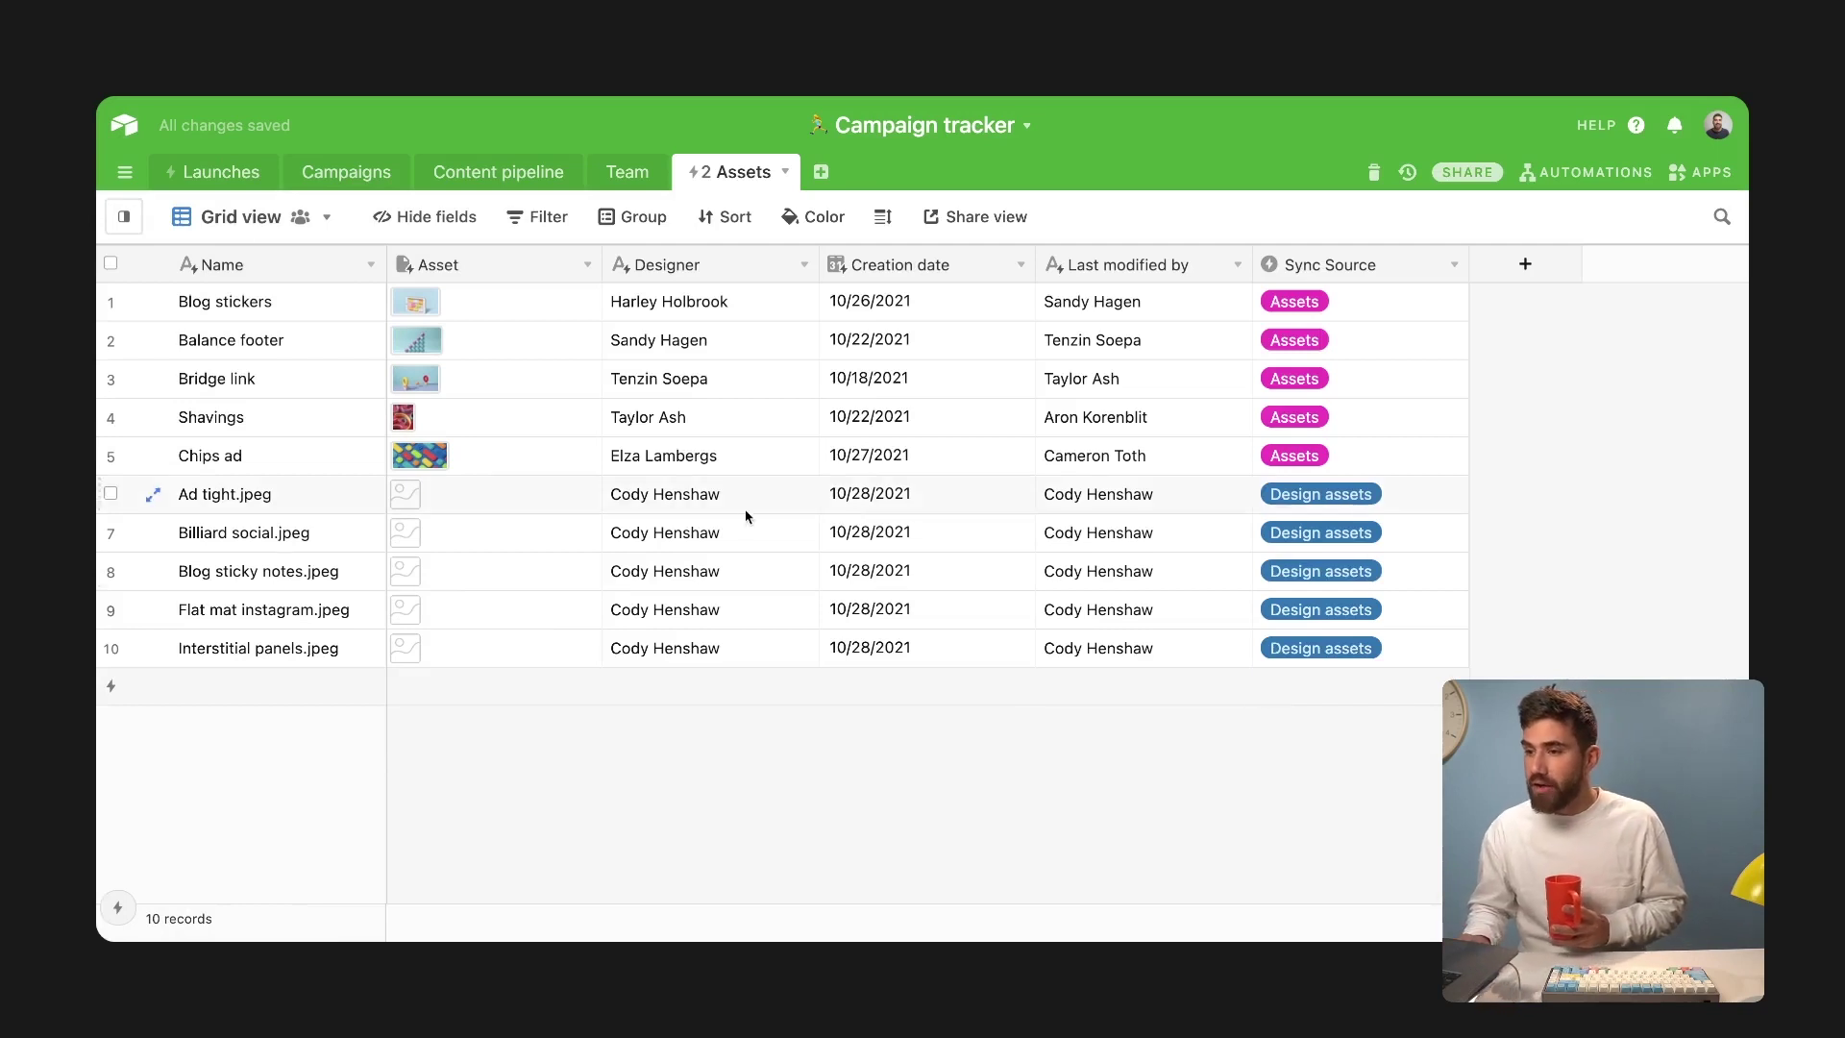
left_click_drag(745, 509, 746, 577)
Deselect the Designer cell and start a new field named 'Status' in the Assets table.
left_click(745, 646)
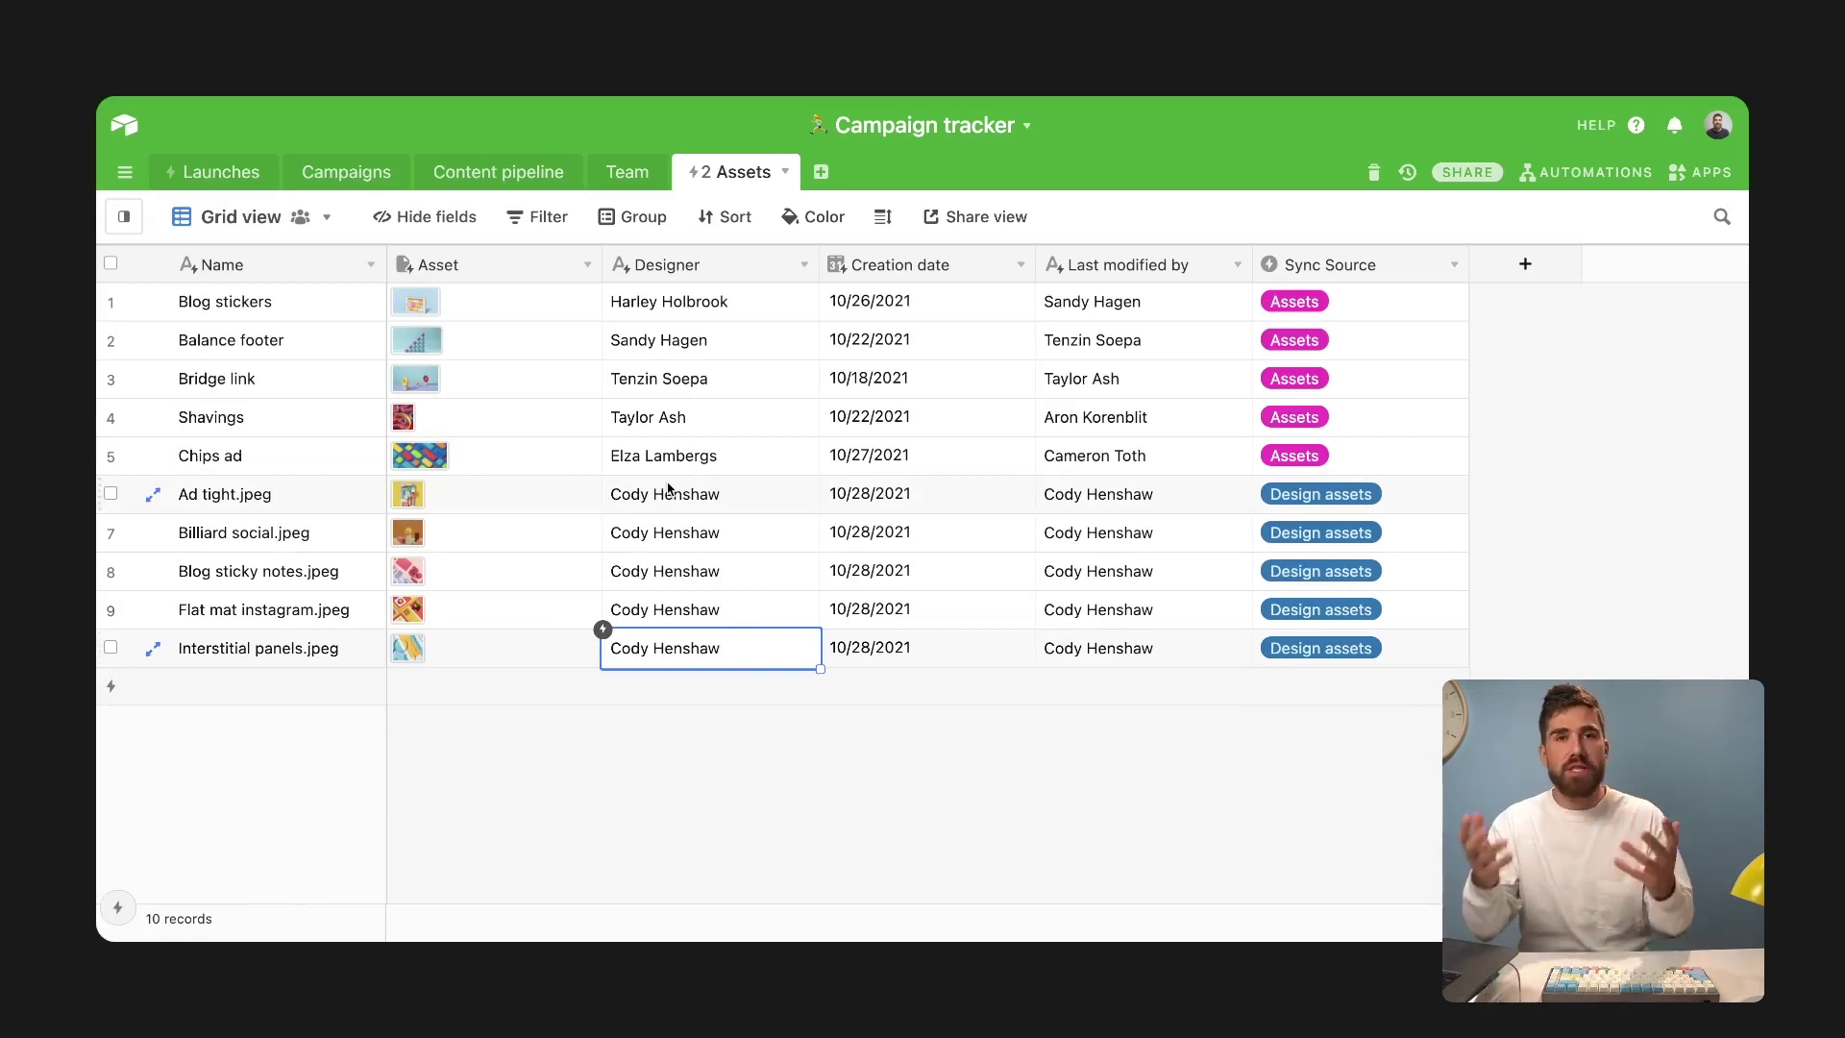
key("Escape")
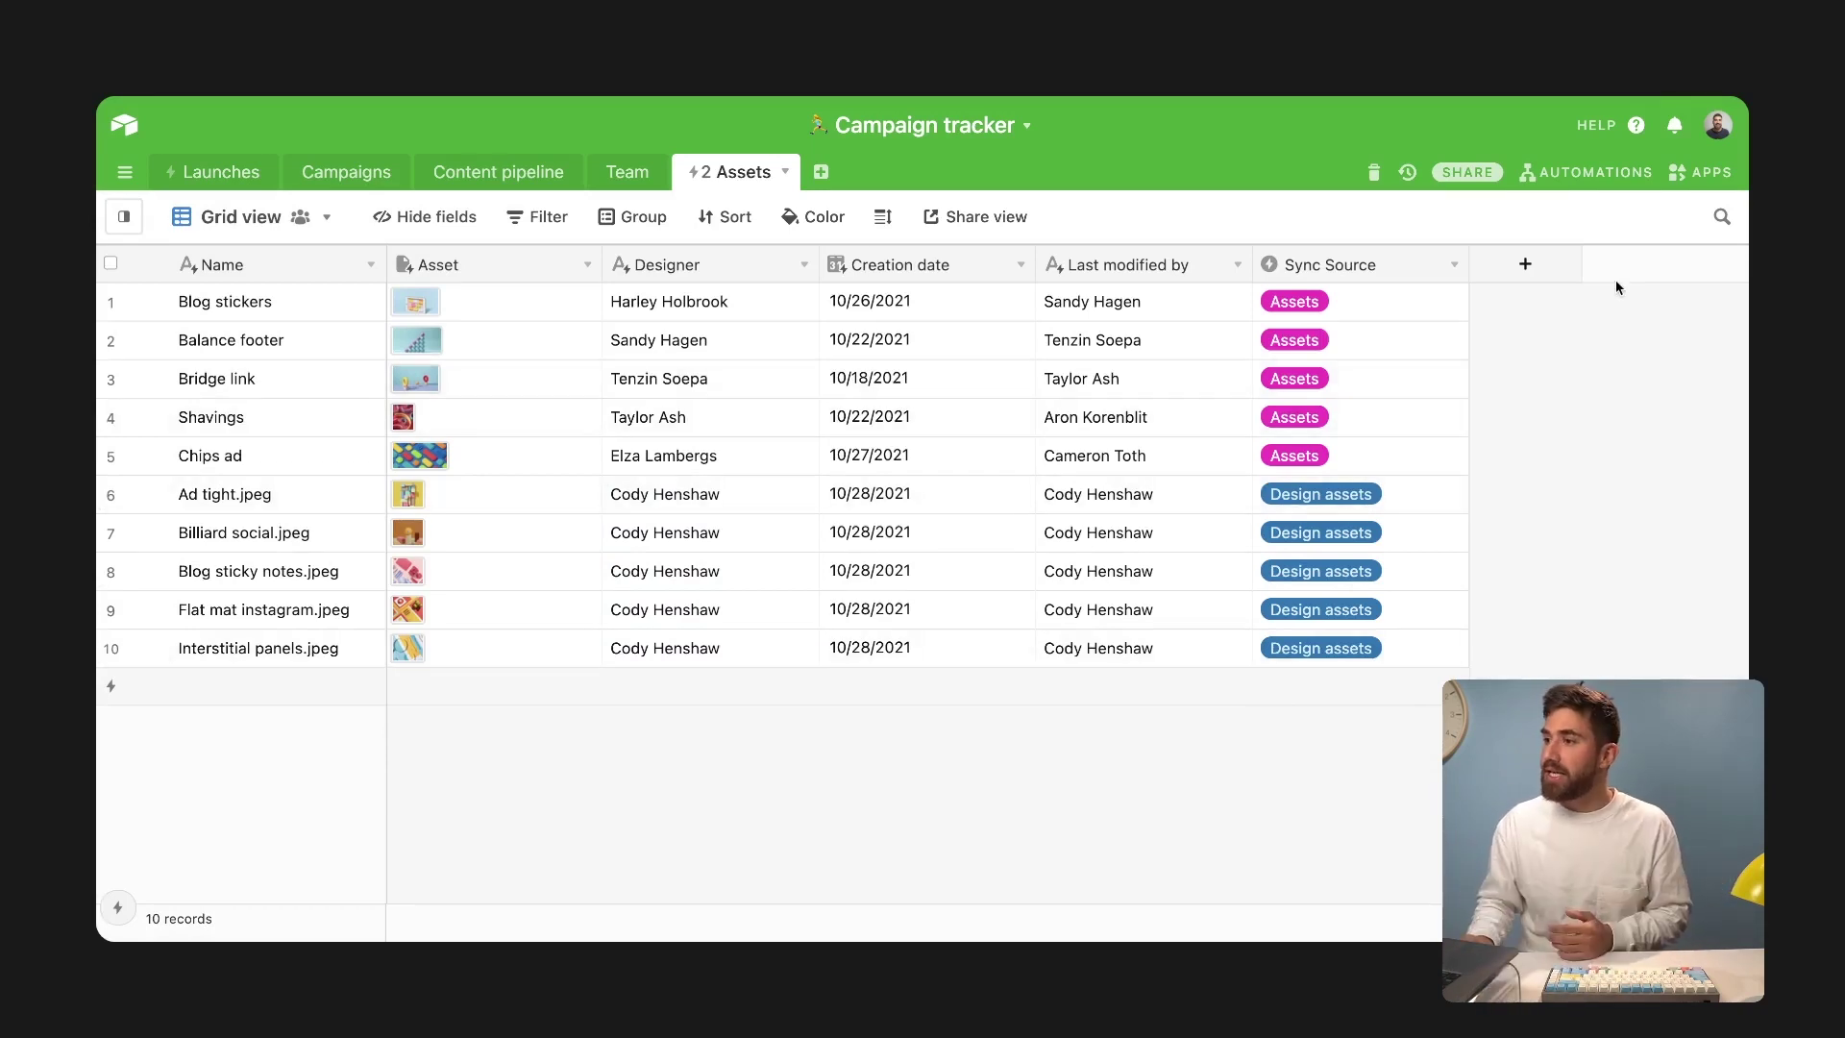
left_click(1524, 265)
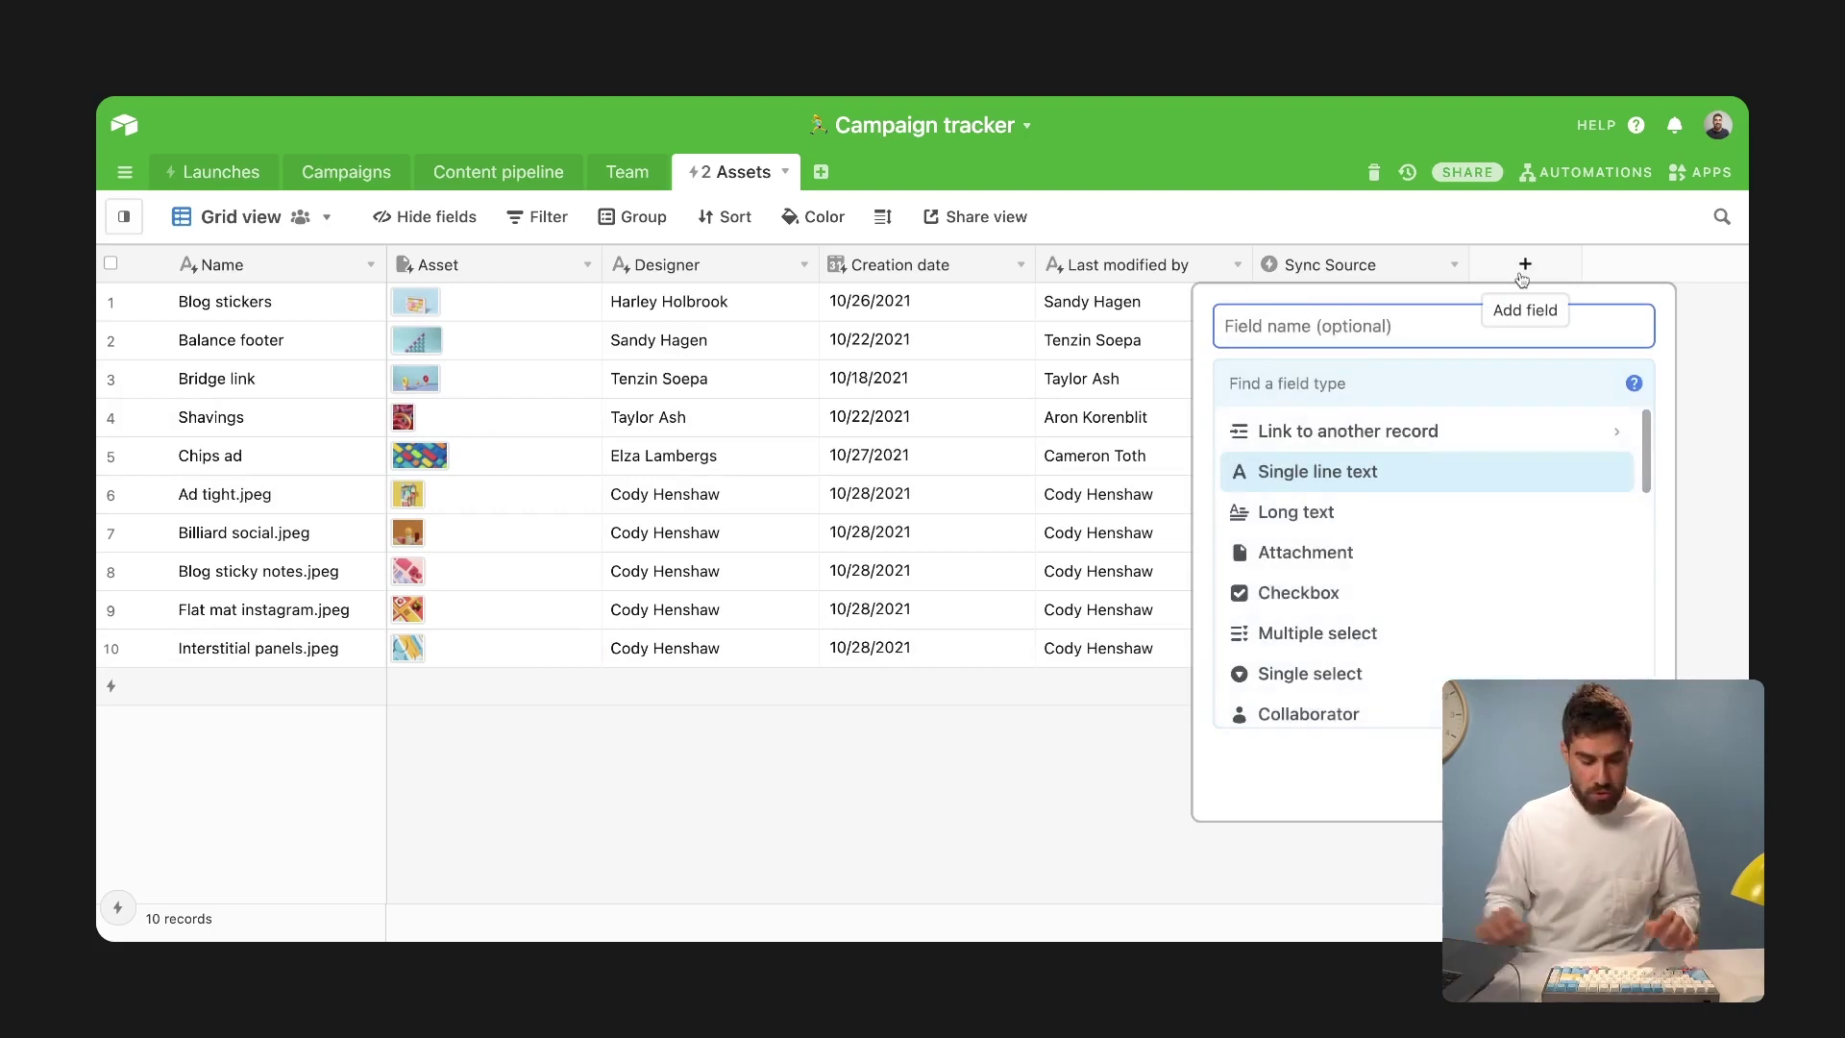
type("Status")
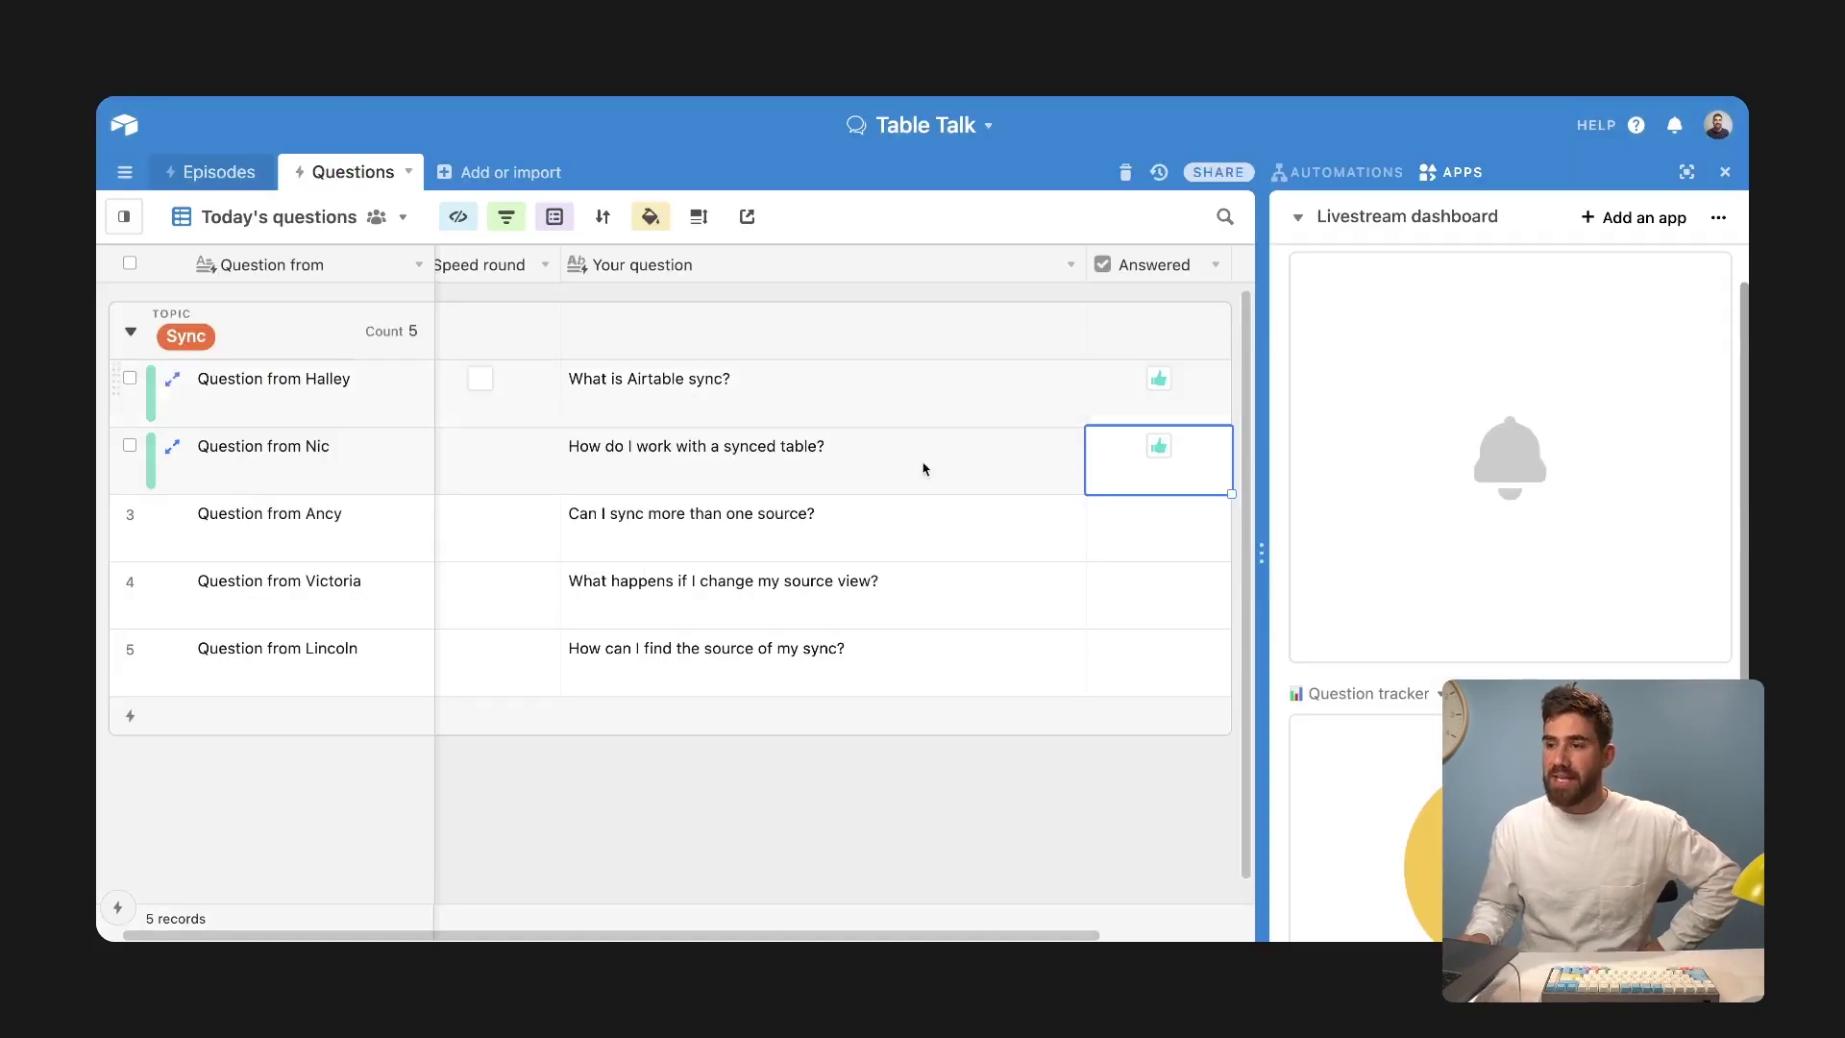
left_click(1118, 535)
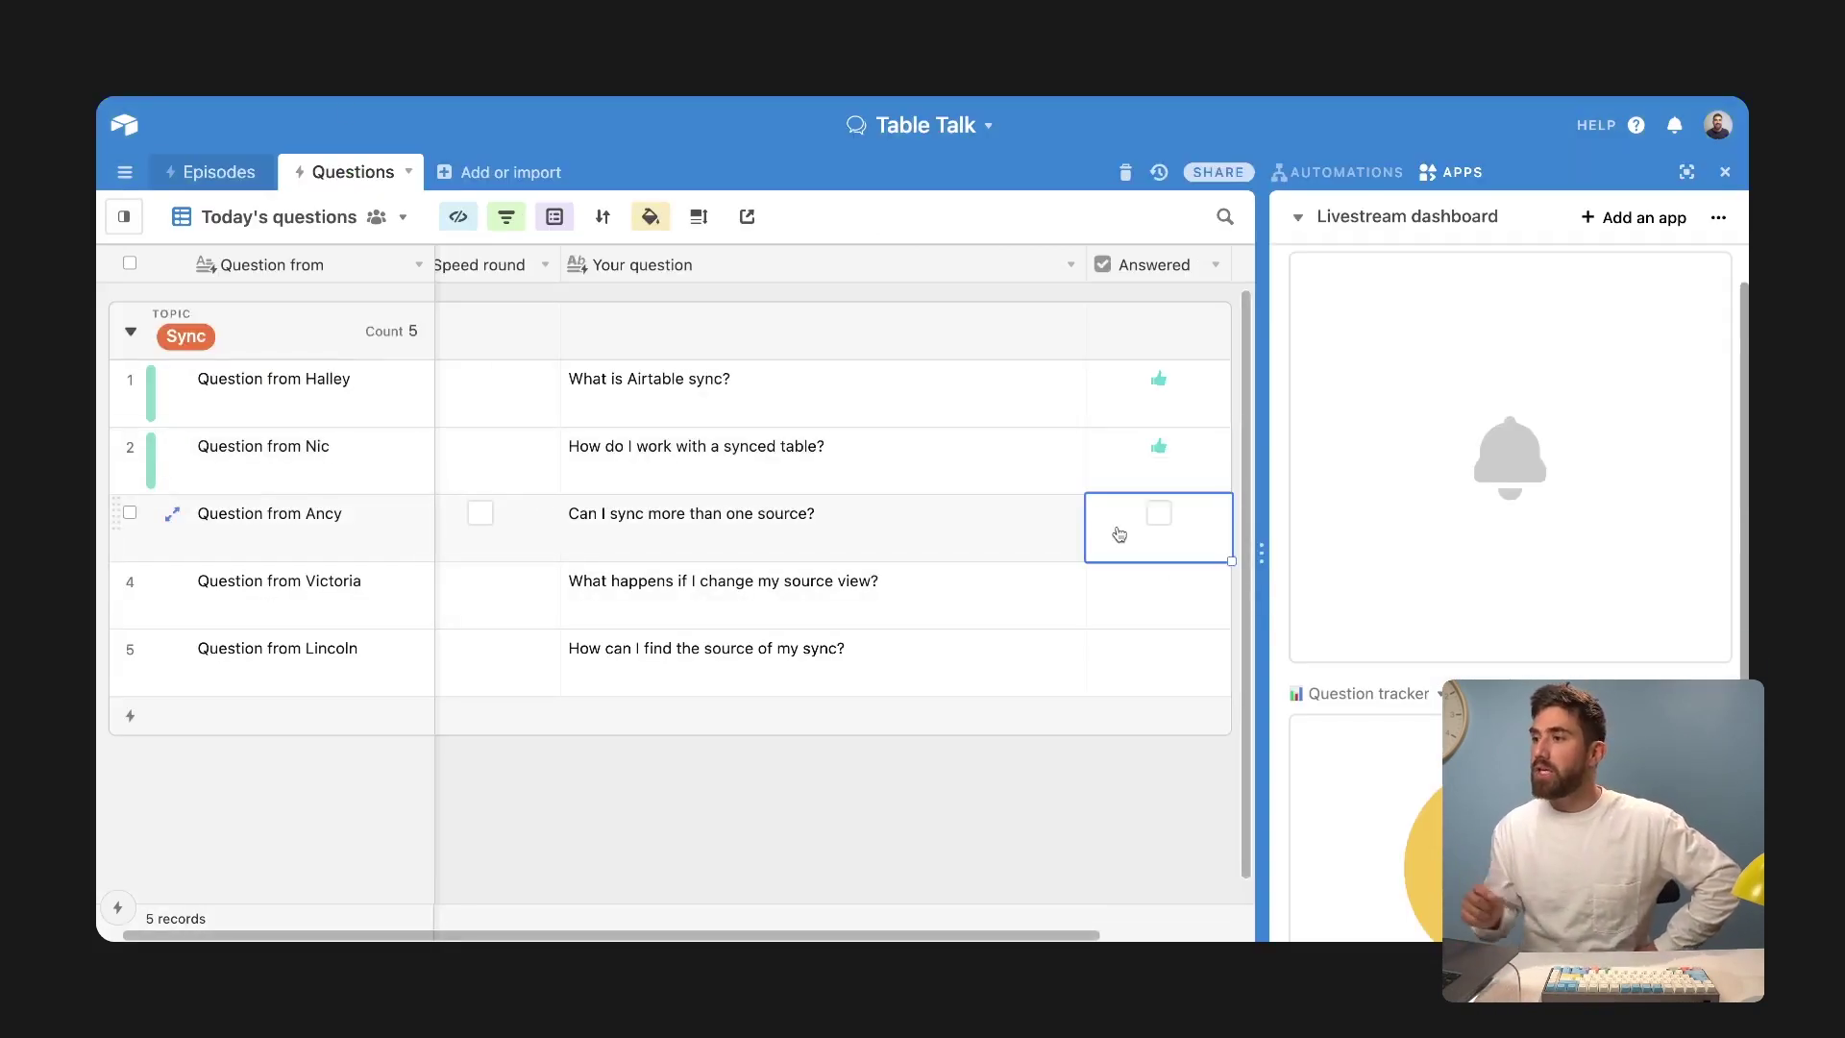